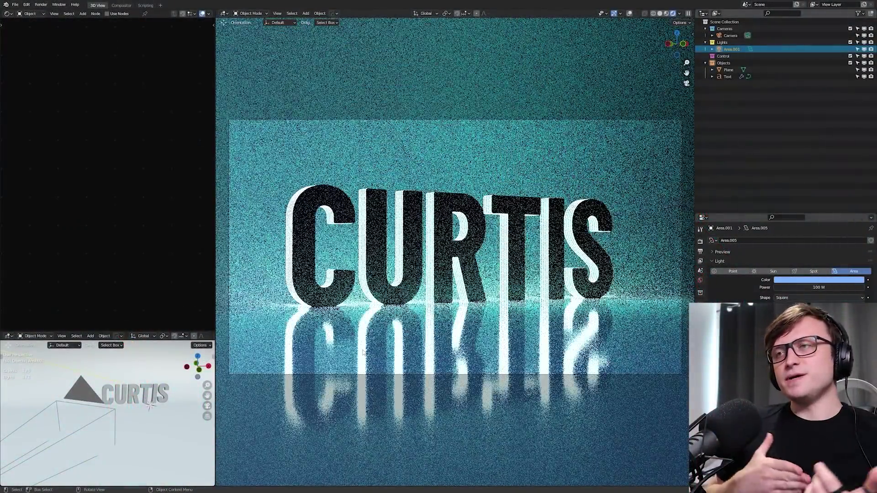
pyautogui.scroll(1, 373, 319)
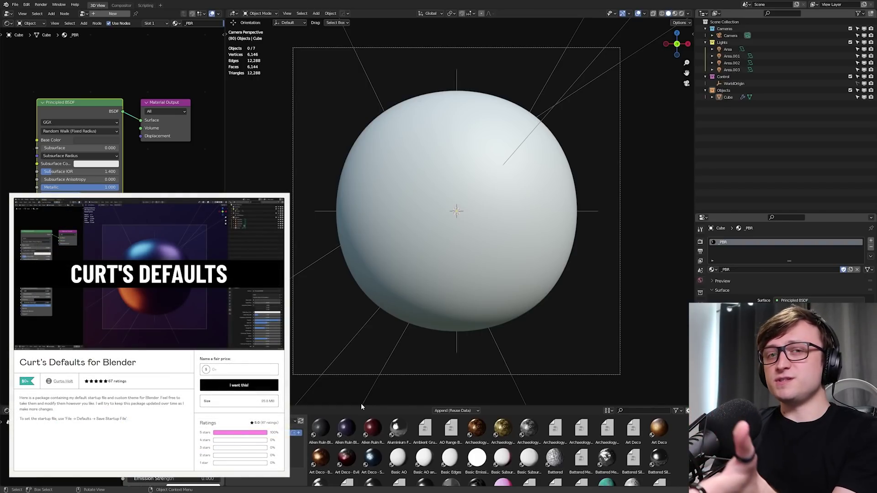
pyautogui.click(233, 13)
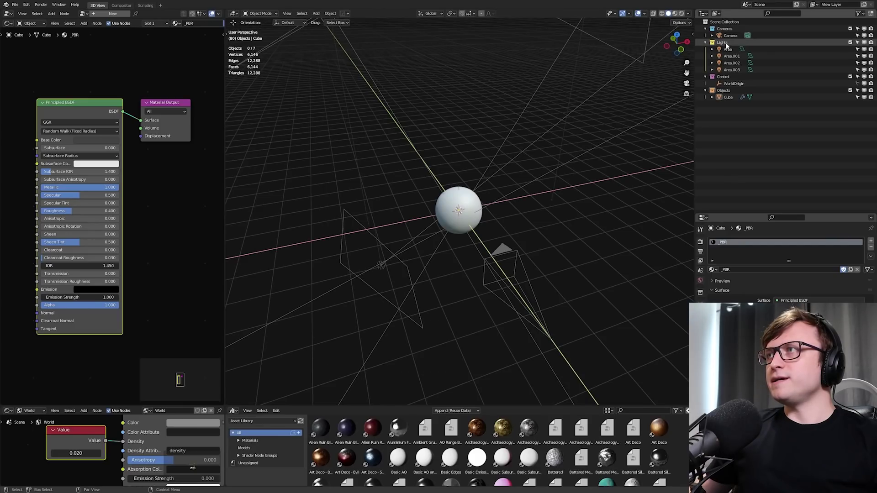
# - Delete all four area lights from the Lights collection
pyautogui.click(729, 50)
pyautogui.keyDown('shift'); pyautogui.click(733, 71); pyautogui.keyUp('shift')
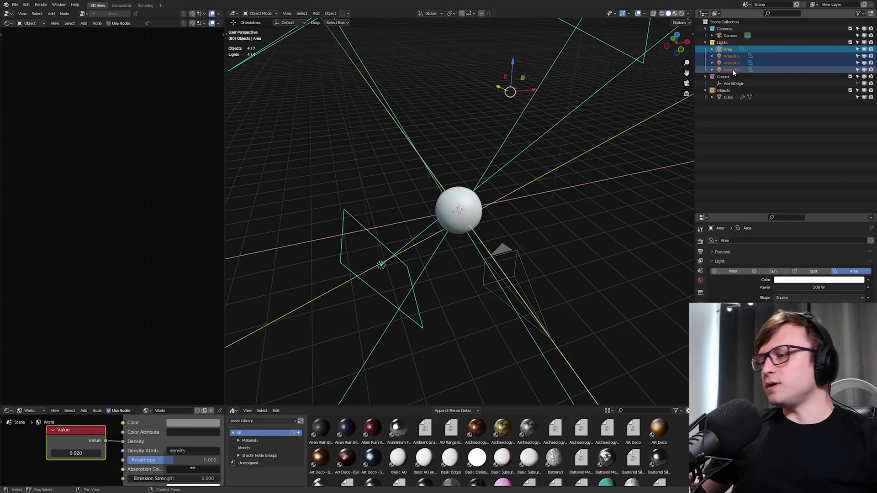
pyautogui.press('x')
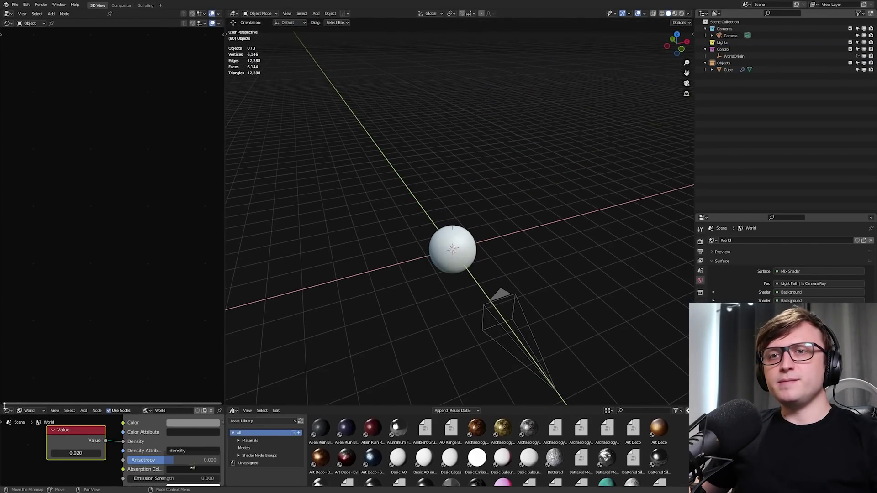
# - Expand the upper node editor over the World node editor below, widen it, and show the viewport in rendered shading
pyautogui.moveTo(3, 404); pyautogui.dragTo(5, 454)
pyautogui.moveTo(225, 383); pyautogui.dragTo(277, 372)
pyautogui.moveTo(430, 323); pyautogui.dragTo(418, 325, button='middle')
pyautogui.press('z')
pyautogui.click(548, 232)
pyautogui.keyDown('shift'); pyautogui.moveTo(497, 254); pyautogui.dragTo(544, 209, button='middle'); pyautogui.keyUp('shift')
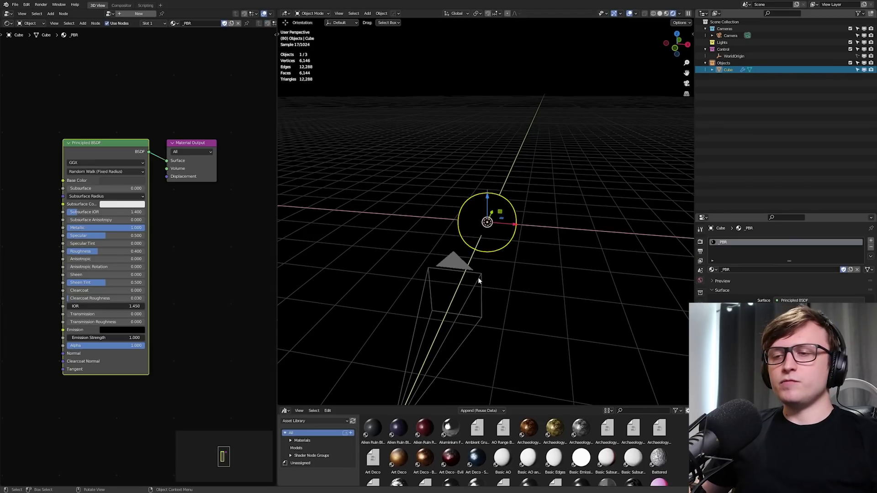
# - Delete the sphere at the origin and the WorldOrigin empty, leaving only the camera in the scene
pyautogui.press('g')
pyautogui.rightClick(555, 286)
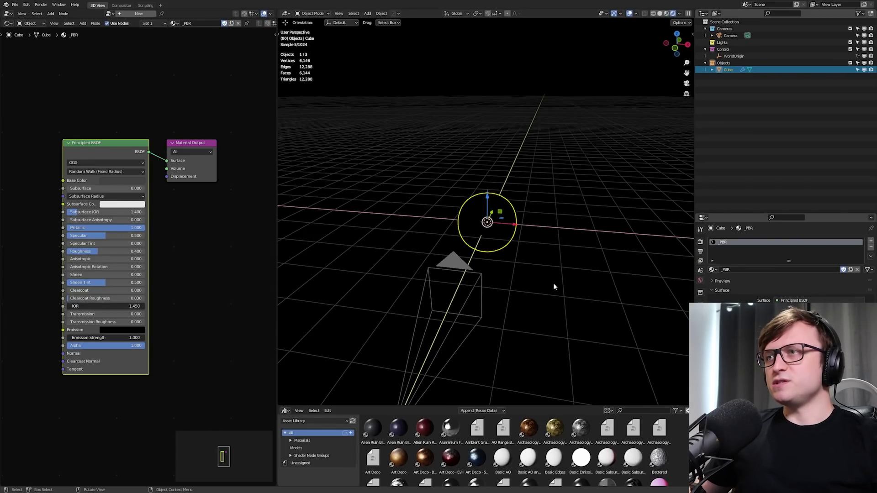
pyautogui.moveTo(567, 292); pyautogui.dragTo(457, 227, button='middle')
pyautogui.press('Delete')
pyautogui.click(375, 237)
pyautogui.click(489, 224)
pyautogui.rightClick(727, 55)
pyautogui.click(726, 77)
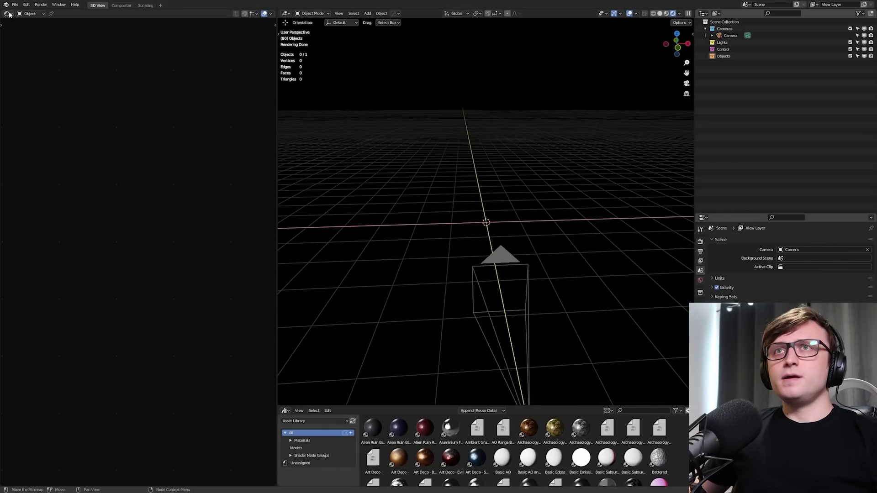
# - Switch the shader editor from object materials to the World shader and bring its node tree into view
pyautogui.click(8, 14)
pyautogui.click(23, 78)
pyautogui.click(28, 13)
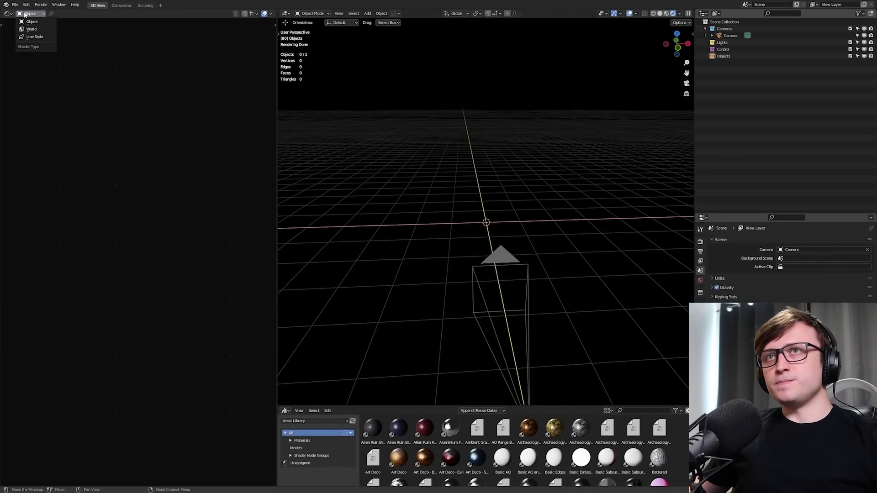
pyautogui.click(30, 31)
pyautogui.moveTo(45, 176); pyautogui.dragTo(137, 234, button='middle')
pyautogui.scroll(-3, 137, 234)
pyautogui.moveTo(66, 197); pyautogui.dragTo(140, 207, button='middle')
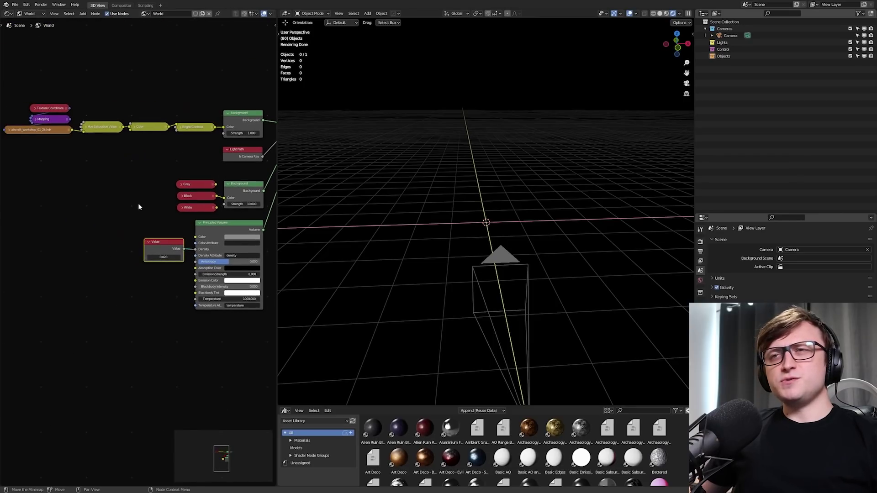
# - Delete the environment, background, light path and volume nodes from the World shader, keeping the Mix Shader and World Output
pyautogui.click(105, 194)
pyautogui.scroll(-3, 139, 199)
pyautogui.moveTo(46, 90); pyautogui.dragTo(244, 267)
pyautogui.press('x')
pyautogui.moveTo(260, 165); pyautogui.dragTo(169, 207, button='middle')
pyautogui.scroll(6, 168, 206)
# - Delete the Mix Shader so only the World Output node remains, and reposition that node
pyautogui.click(165, 206)
pyautogui.moveTo(181, 207); pyautogui.dragTo(200, 225)
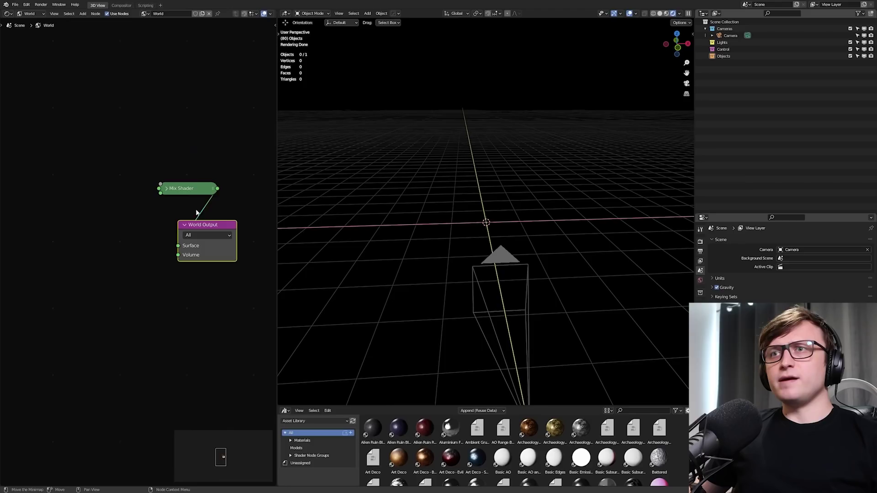
pyautogui.moveTo(186, 190); pyautogui.dragTo(109, 225)
pyautogui.click(90, 224)
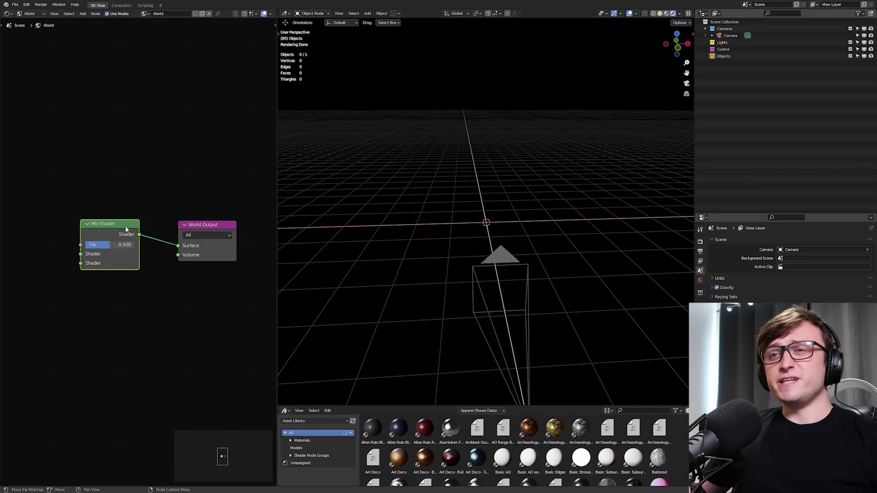
pyautogui.press('x')
pyautogui.moveTo(206, 225); pyautogui.dragTo(163, 227)
# - Set the render output resolution to 1920 × 1080 px
pyautogui.moveTo(396, 274); pyautogui.dragTo(360, 268, button='middle')
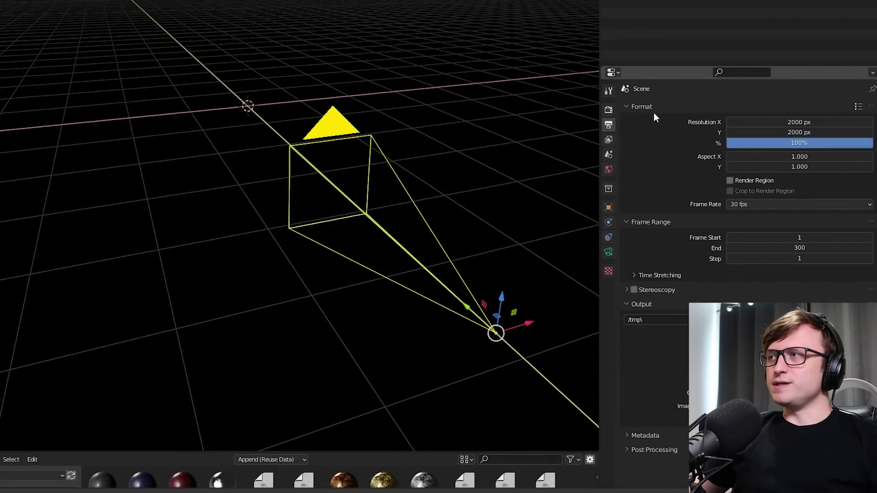
pyautogui.click(794, 250)
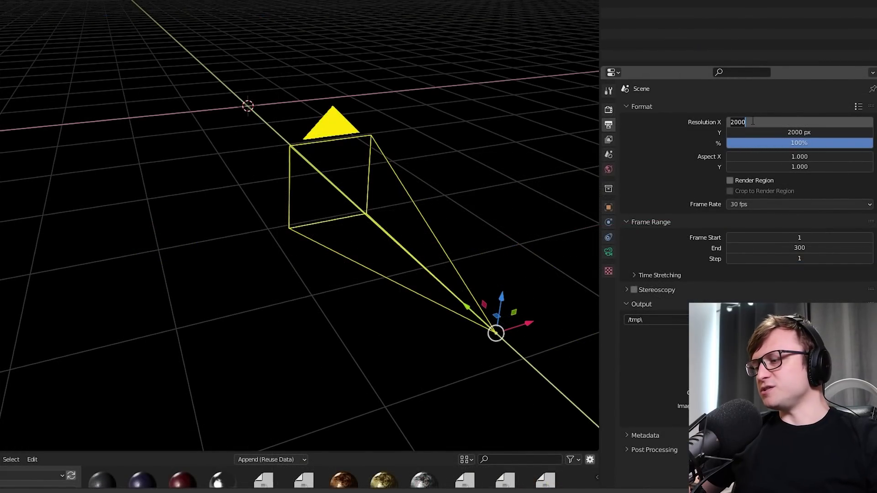
pyautogui.write('1920')
pyautogui.press('Tab')
pyautogui.write('1080')
pyautogui.press('Return')
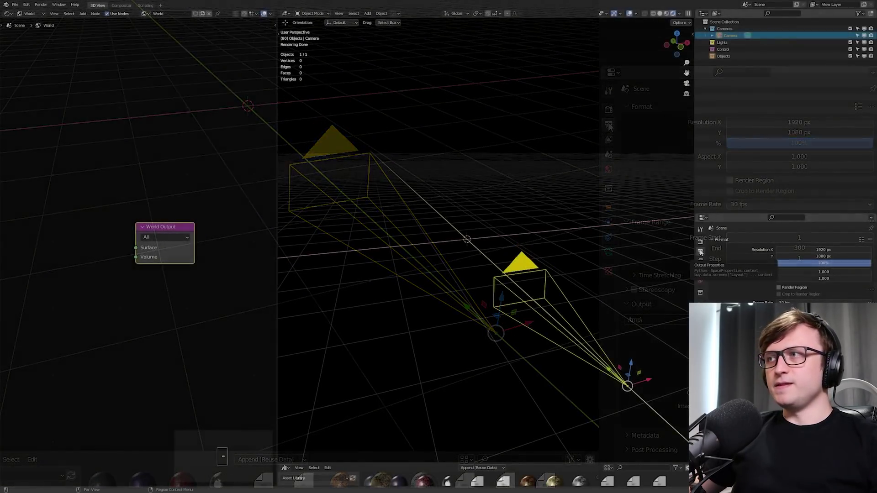
# - Look through the camera and use Walk Navigation to frame a slightly raised, angled view across the origin
pyautogui.press('KP_0')
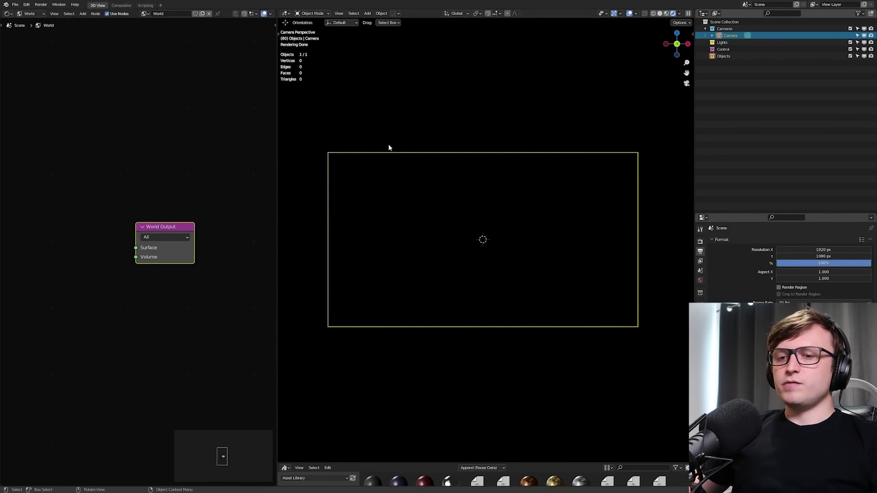
pyautogui.press('F3')
pyautogui.write('walk')
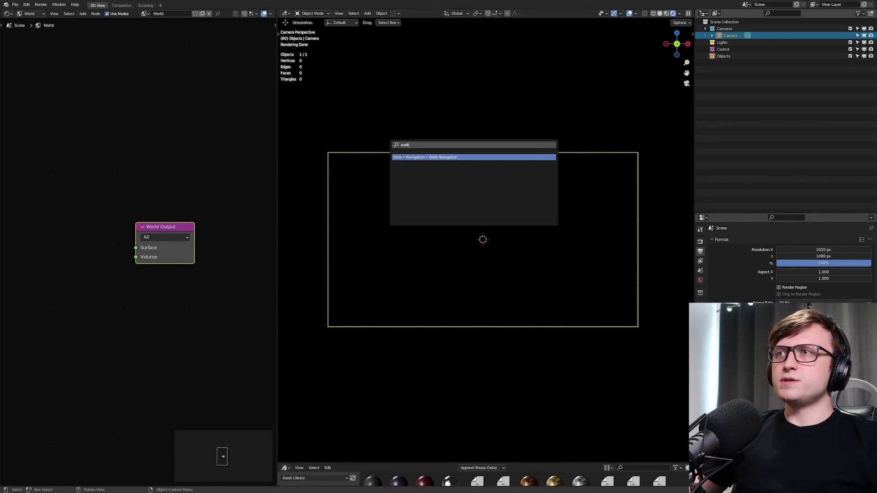
pyautogui.press('Return')
pyautogui.press('e')
pyautogui.press('a')
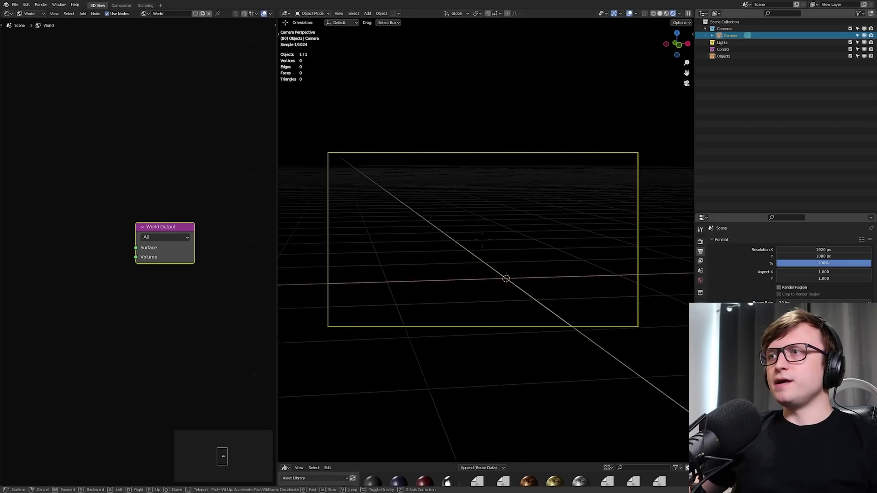
pyautogui.press('d')
pyautogui.press('a')
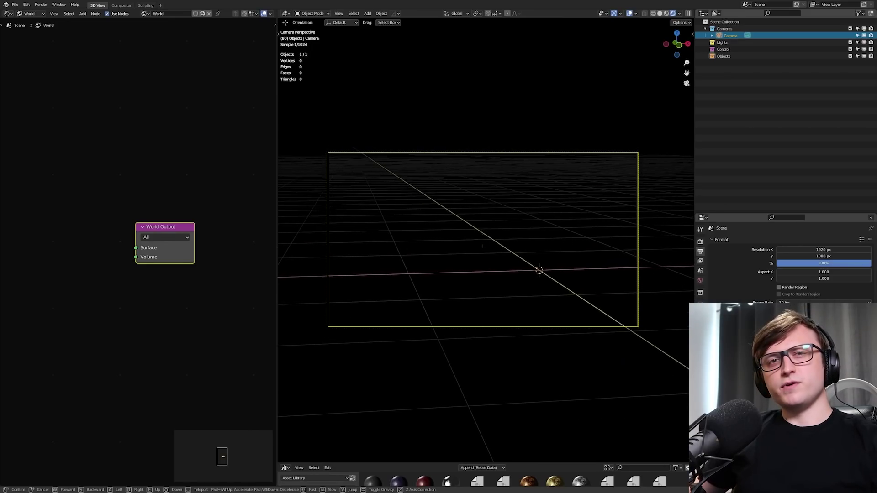
pyautogui.press('q')
pyautogui.press('d')
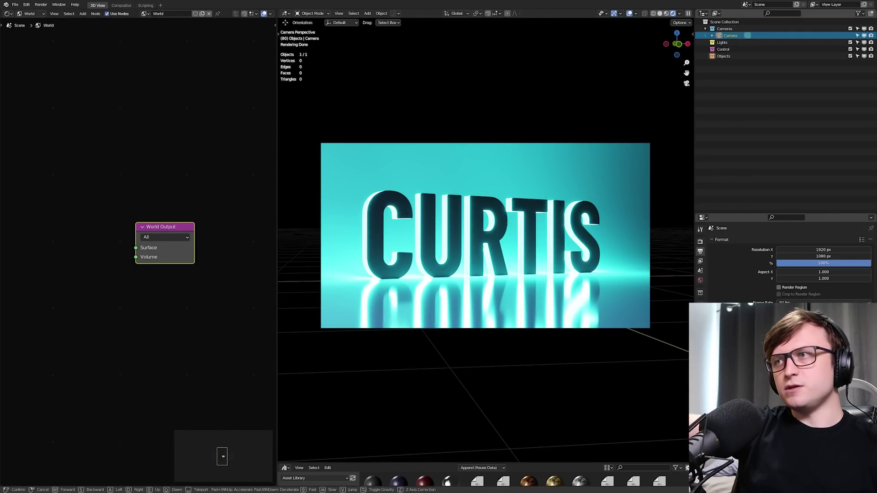
pyautogui.click(486, 240)
# - Add a plane mesh at the world origin
pyautogui.moveTo(510, 254); pyautogui.dragTo(497, 294, button='middle')
pyautogui.scroll(-2, 506, 267)
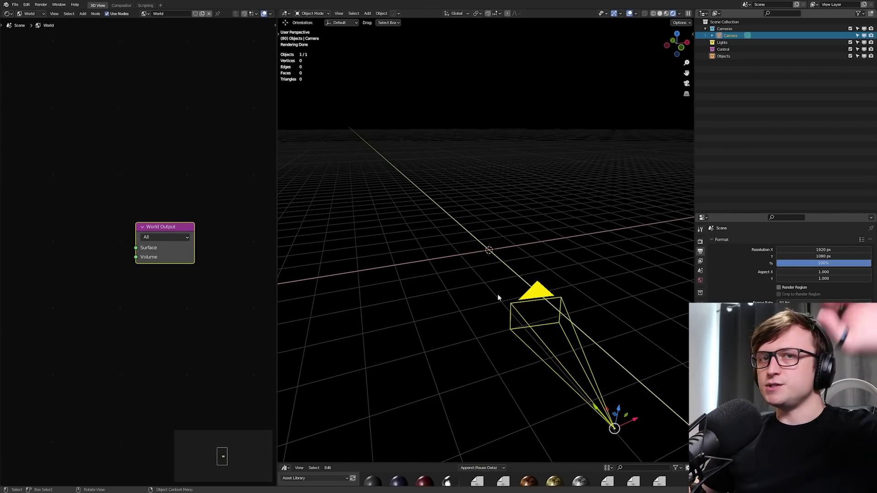
pyautogui.click(489, 195)
pyautogui.hotkey('shift', 'a')
pyautogui.moveTo(490, 198)
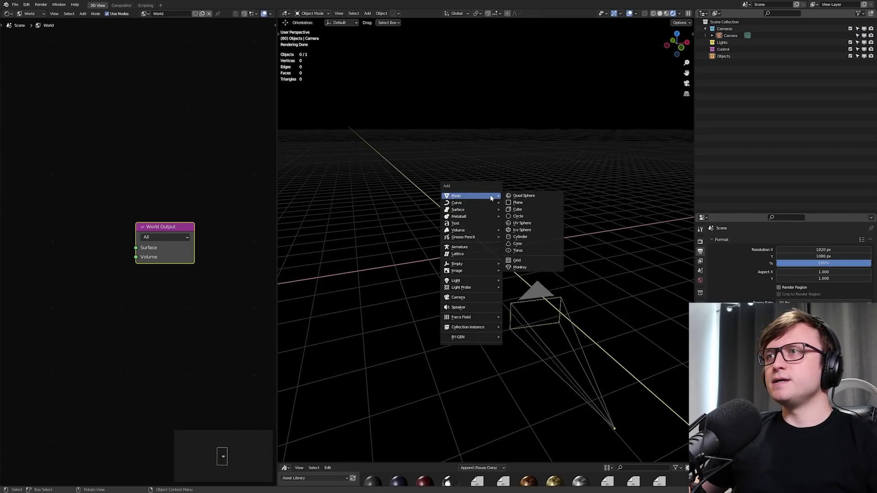
pyautogui.click(516, 203)
# - Add an area light and move it above the plane
pyautogui.moveTo(495, 256); pyautogui.dragTo(533, 274, button='middle')
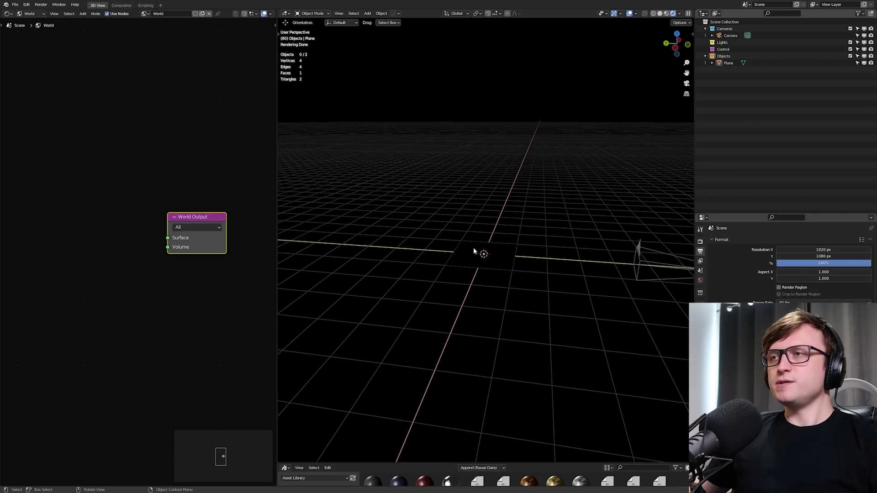
pyautogui.hotkey('shift', 'a')
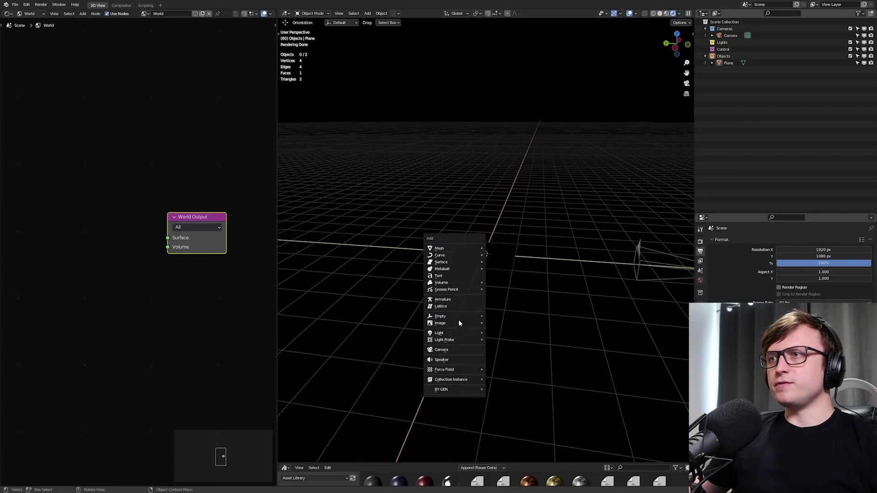
pyautogui.moveTo(461, 333)
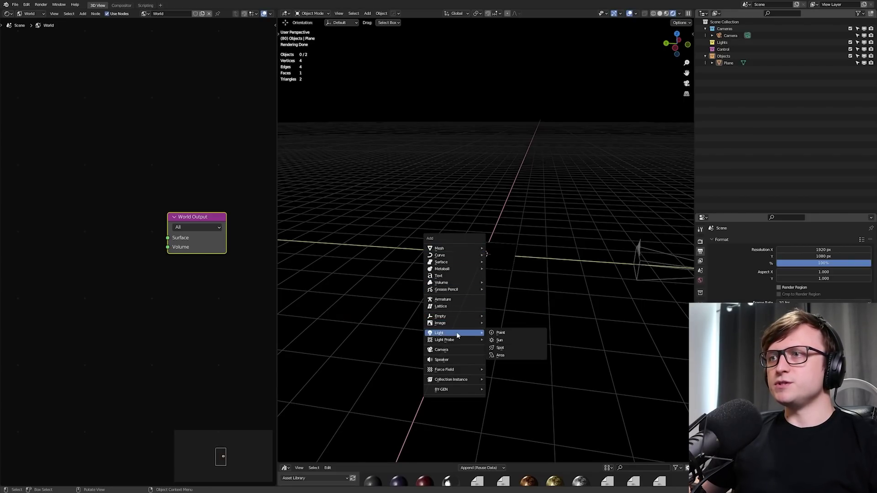
pyautogui.click(507, 355)
pyautogui.moveTo(514, 342); pyautogui.dragTo(483, 327, button='middle')
pyautogui.press('g')
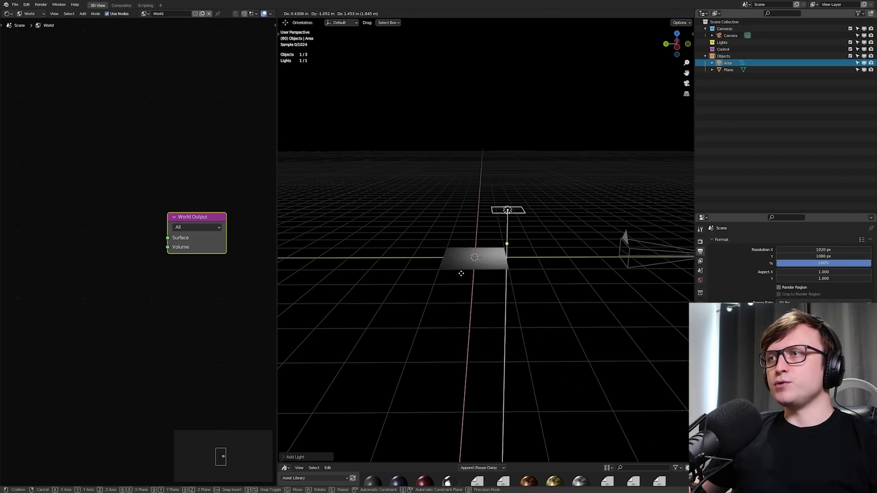
pyautogui.click(478, 228)
# - Scale the area light up well beyond the plane's size and set its power to 100 W
pyautogui.moveTo(478, 228); pyautogui.dragTo(490, 253, button='middle')
pyautogui.press('s')
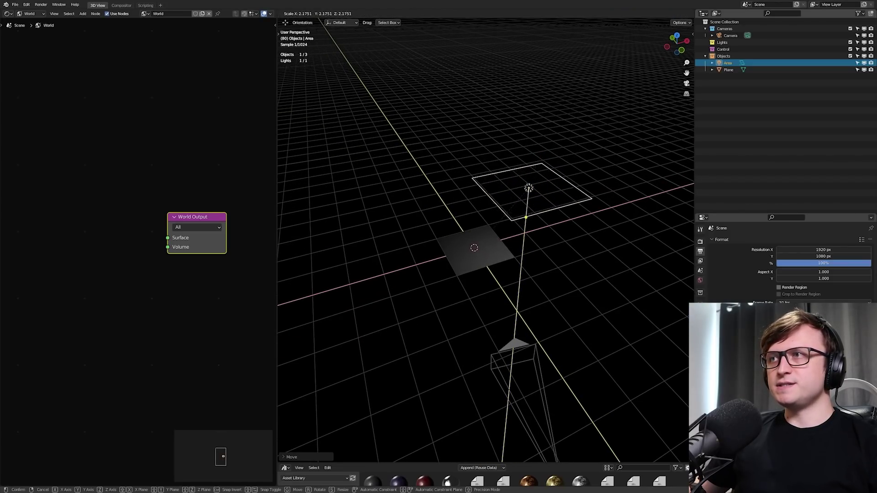
pyautogui.click(405, 322)
pyautogui.moveTo(405, 322); pyautogui.dragTo(472, 295, button='middle')
pyautogui.click(700, 324)
pyautogui.click(803, 287)
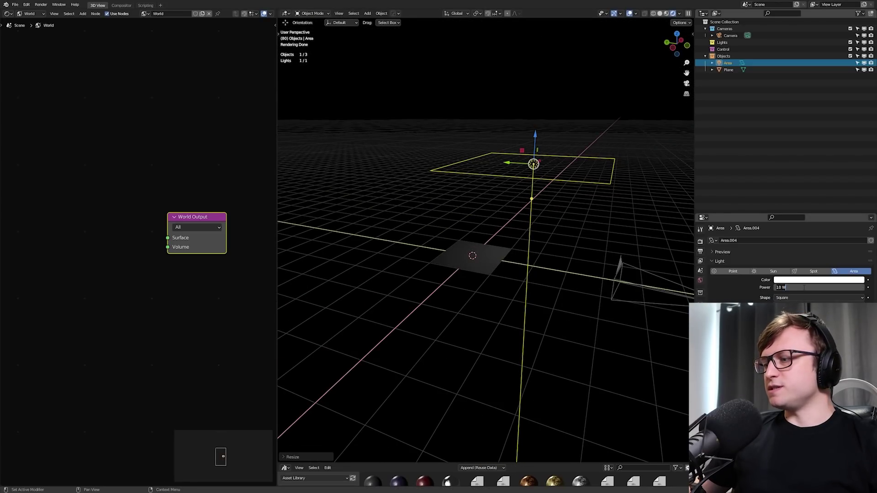
pyautogui.write('100')
pyautogui.press('Return')
# - In Edit Mode, move the plane's front edge along Y to extend the floor out to the camera
pyautogui.click(502, 235)
pyautogui.moveTo(502, 236); pyautogui.dragTo(465, 215, button='middle')
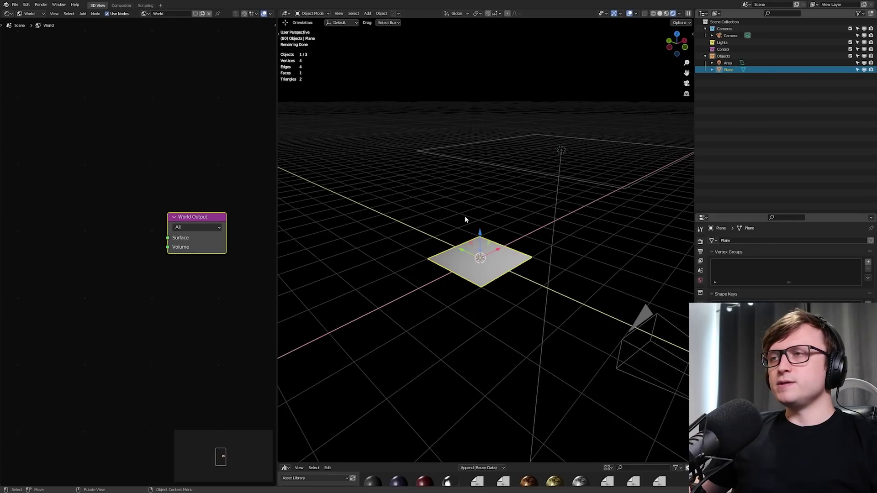
pyautogui.click(307, 14)
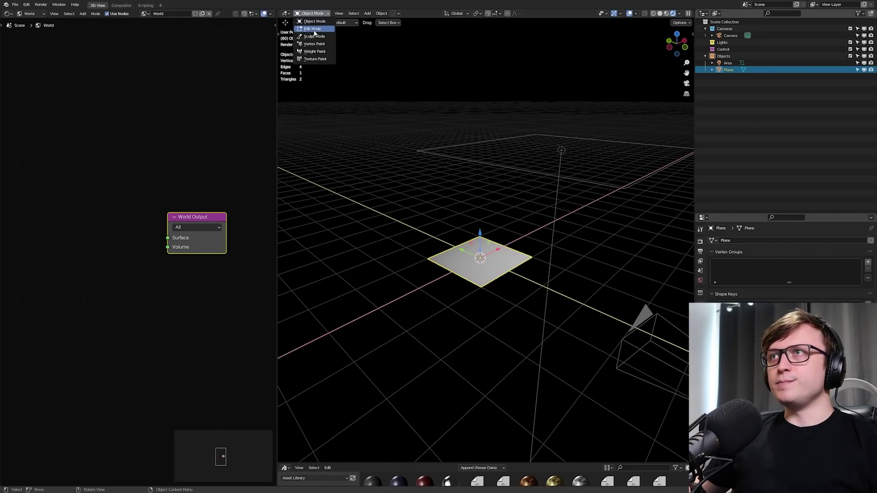
pyautogui.click(313, 31)
pyautogui.click(500, 251)
pyautogui.moveTo(499, 252); pyautogui.dragTo(461, 242, button='middle')
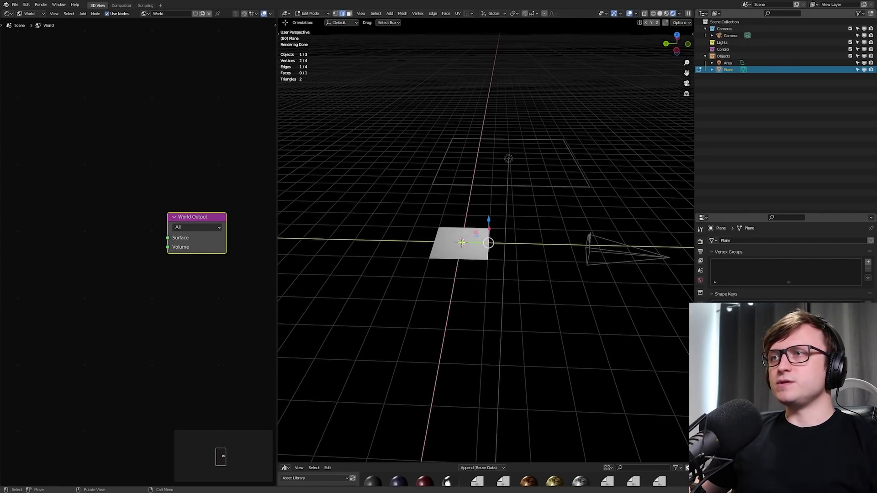
pyautogui.scroll(2, 459, 244)
pyautogui.press('g')
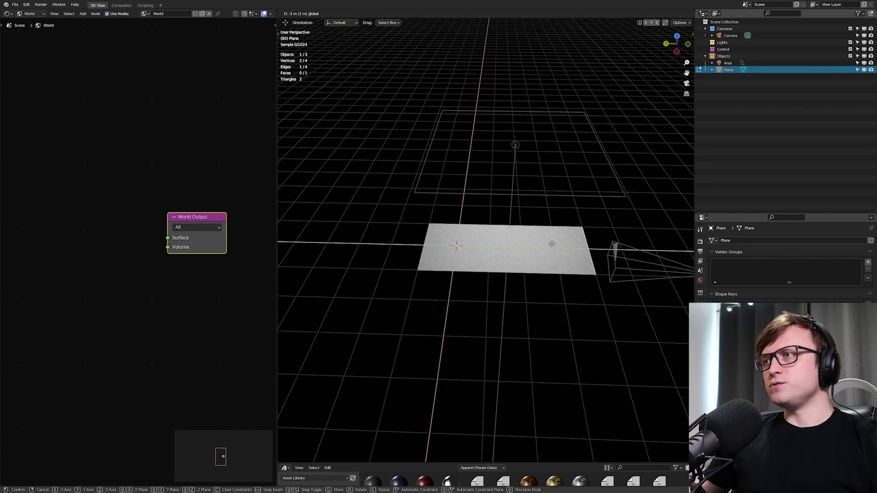
pyautogui.click(589, 244)
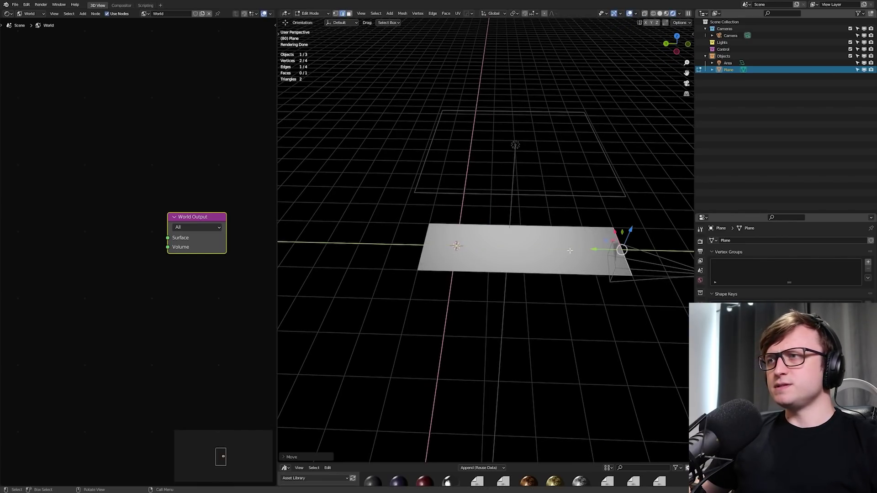
# - Extrude the plane's back edge straight up along Z to form the backdrop's vertical wall
pyautogui.moveTo(439, 271); pyautogui.dragTo(438, 279, button='middle')
pyautogui.scroll(-1, 437, 279)
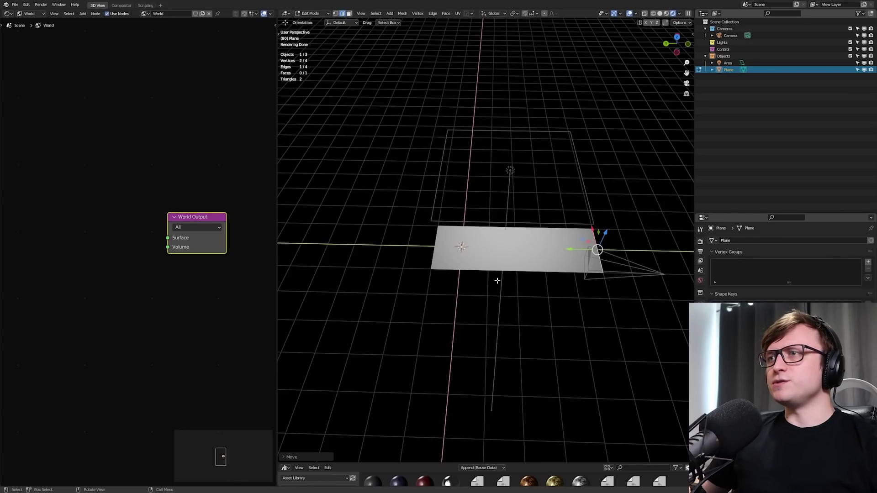
pyautogui.moveTo(501, 287)
pyautogui.mouseDown(button='middle')
pyautogui.moveTo(488, 266)
pyautogui.moveTo(469, 267)
pyautogui.moveTo(471, 236)
pyautogui.moveTo(471, 264)
pyautogui.moveTo(495, 283)
pyautogui.mouseUp(button='middle')
pyautogui.click(468, 249)
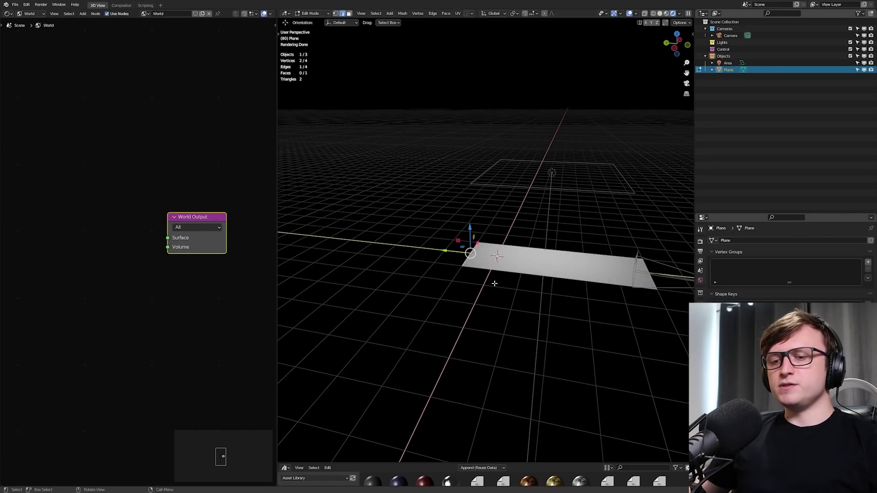
pyautogui.press('g')
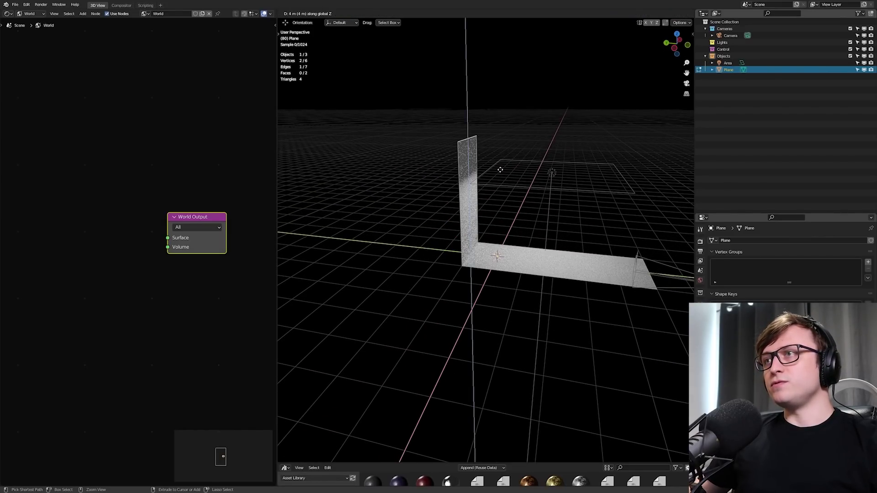
pyautogui.click(493, 110)
# - Bevel the corner edge between floor and wall into a wide, smooth curve with 43 segments
pyautogui.moveTo(494, 109); pyautogui.dragTo(466, 219, button='middle')
pyautogui.click(466, 219)
pyautogui.scroll(3, 466, 219)
pyautogui.hotkey('ctrl', 'b')
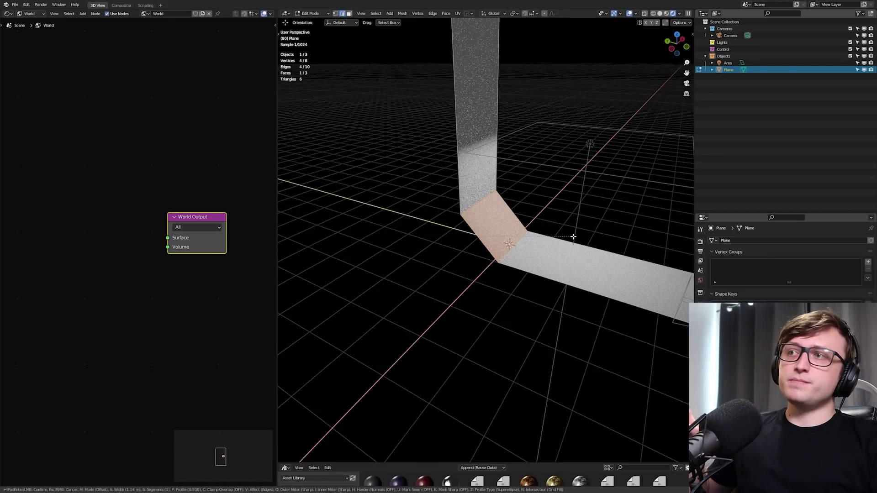
pyautogui.scroll(-3, 573, 236)
pyautogui.scroll(3, 573, 236)
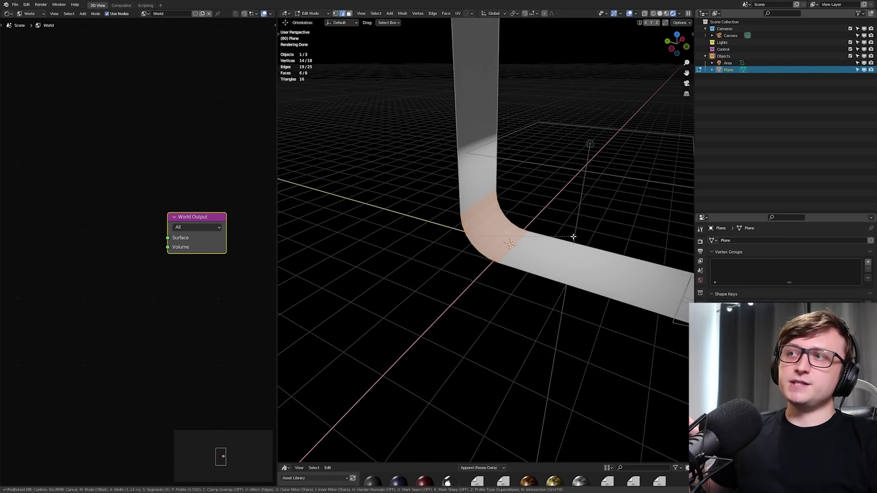
pyautogui.scroll(-3, 573, 236)
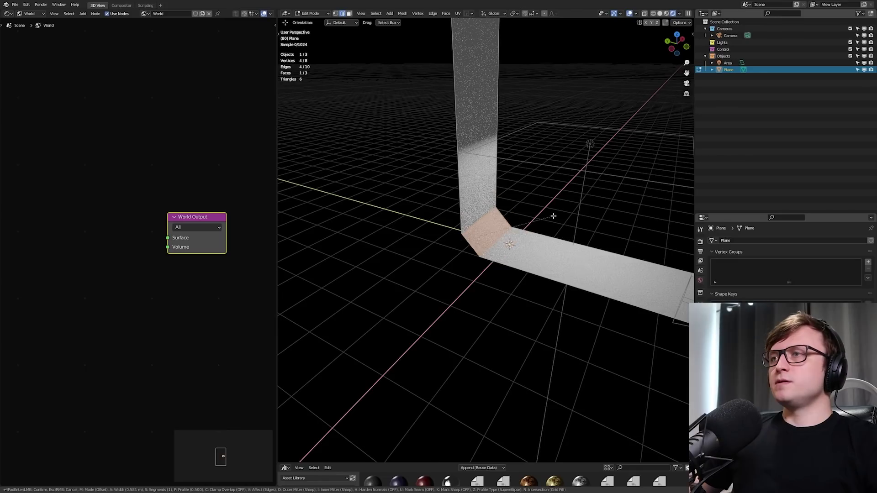
pyautogui.scroll(16, 612, 198)
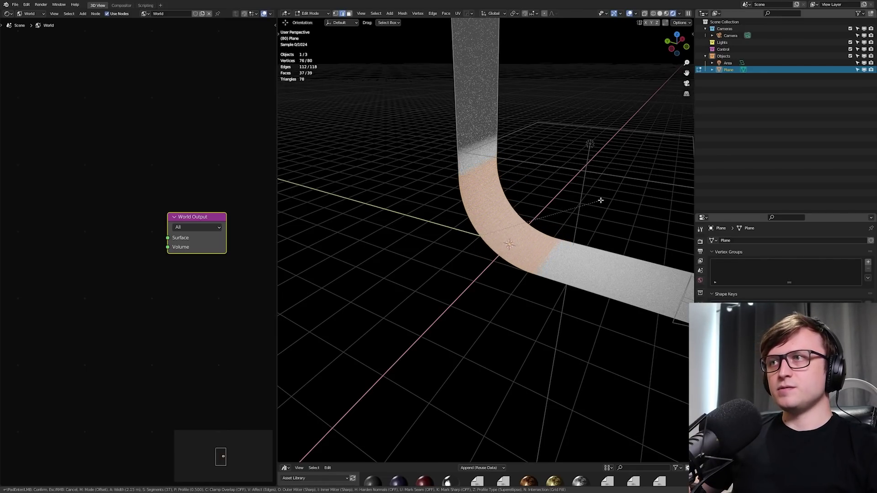
pyautogui.scroll(4, 605, 200)
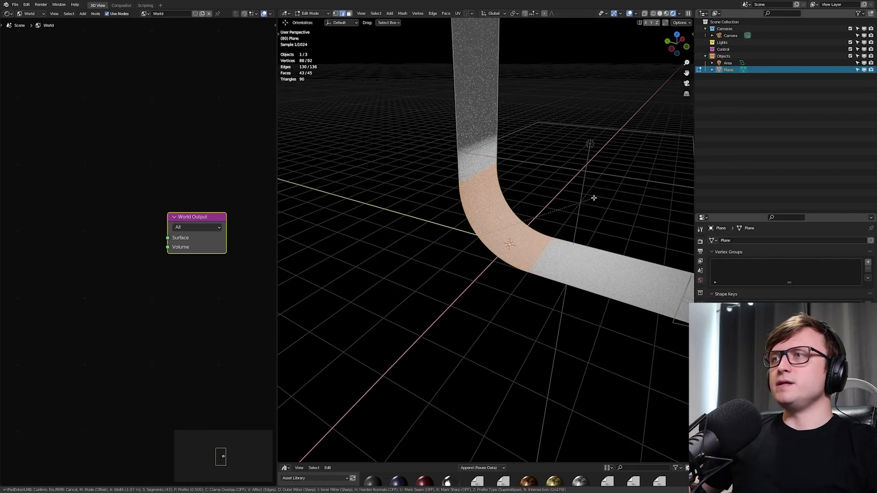
pyautogui.click(594, 198)
pyautogui.moveTo(613, 205); pyautogui.dragTo(337, 124, button='middle')
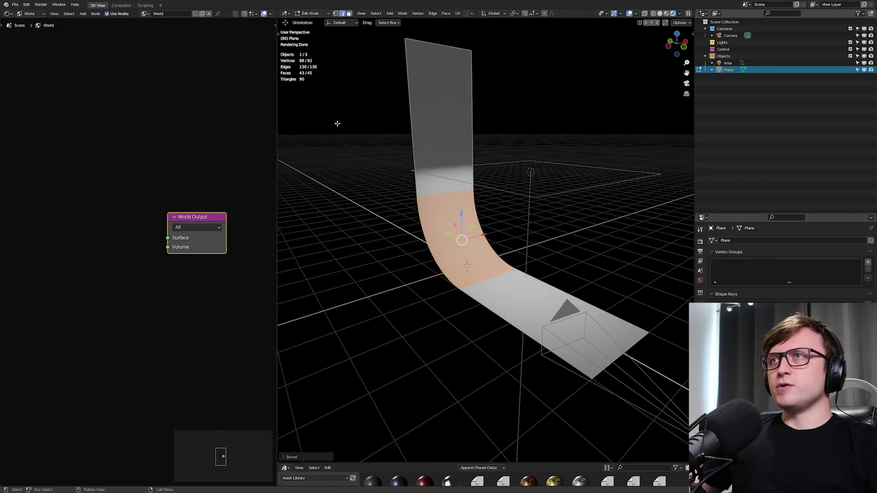
# - Return to Object Mode, inspect the curve in solid shading and apply Shade Smooth to the backdrop
pyautogui.press('Tab')
pyautogui.scroll(5, 459, 246)
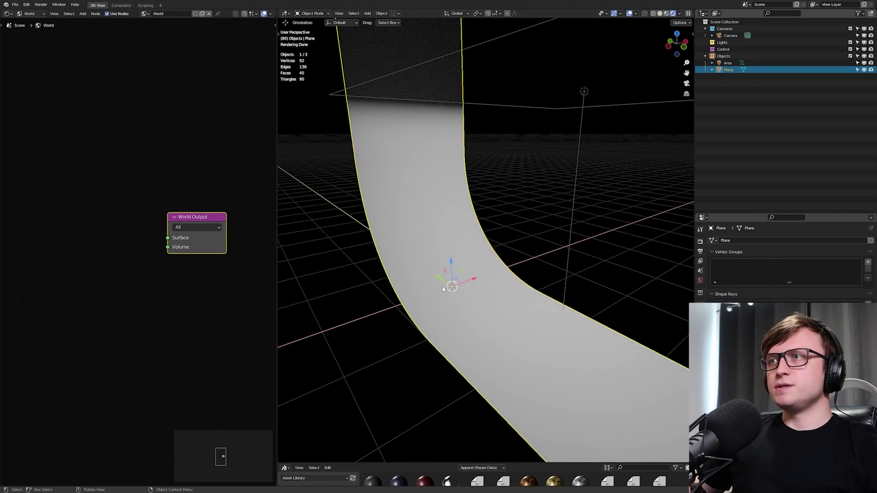
pyautogui.press('z')
pyautogui.click(511, 245)
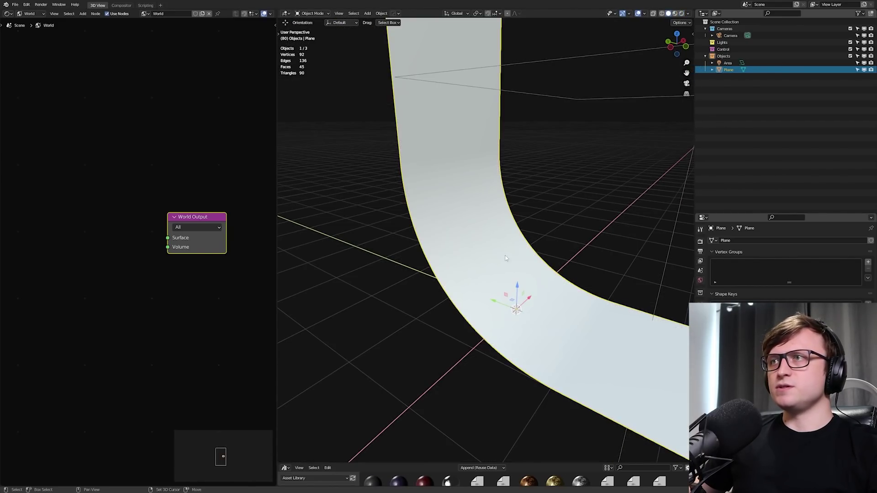
pyautogui.scroll(5, 500, 248)
pyautogui.keyDown('shift'); pyautogui.moveTo(505, 258); pyautogui.dragTo(411, 176, button='middle'); pyautogui.keyUp('shift')
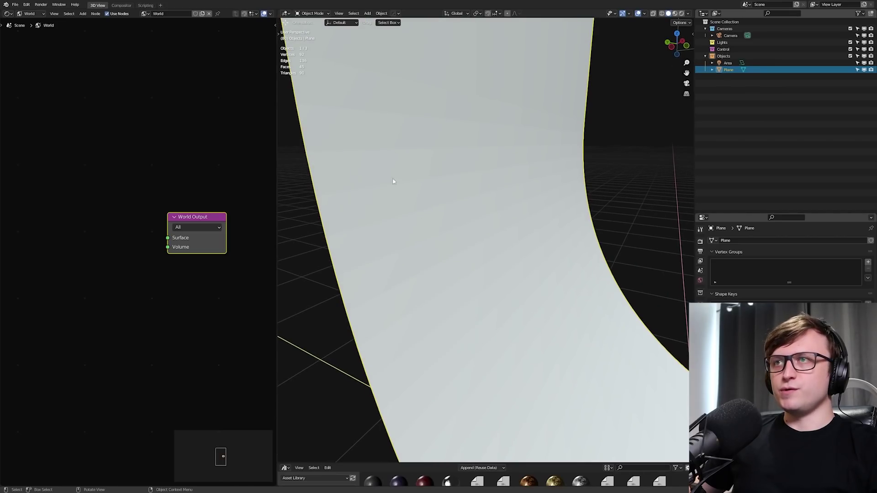
pyautogui.rightClick(483, 192)
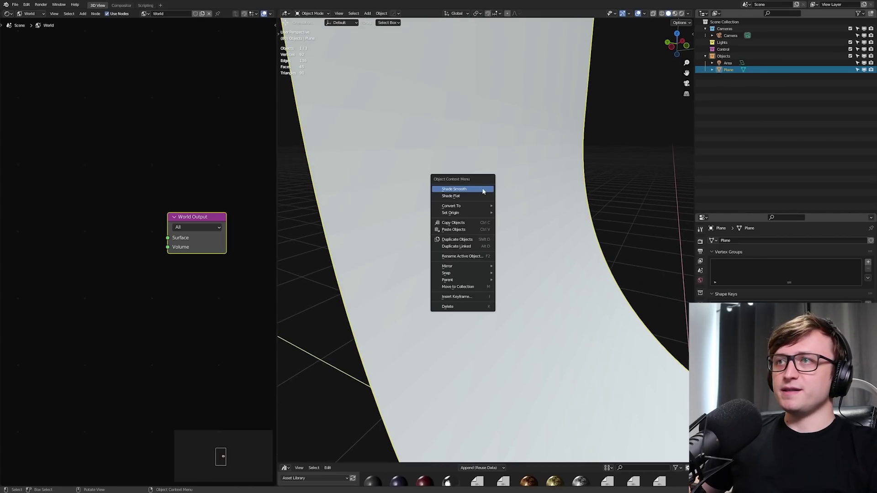
pyautogui.click(483, 191)
# - Move the area light up and forward along Y until it sits above the camera
pyautogui.moveTo(482, 188); pyautogui.dragTo(483, 234, button='middle')
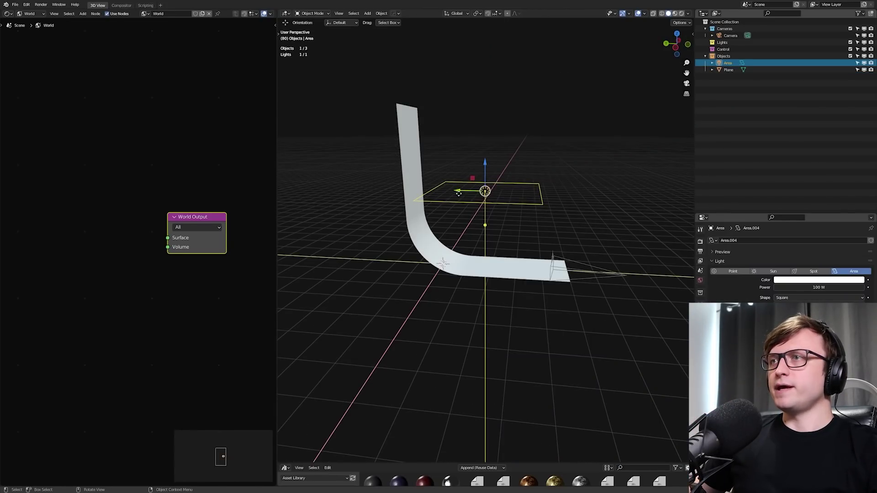
pyautogui.moveTo(459, 192); pyautogui.dragTo(558, 129)
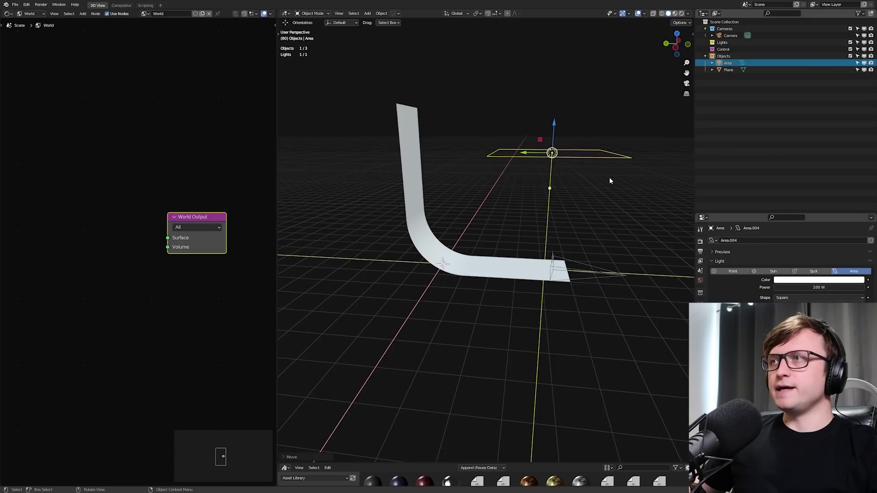
pyautogui.moveTo(610, 181); pyautogui.dragTo(595, 197, button='middle')
# - Rotate the area light about the global X axis so it faces the backdrop, and preview it in rendered shading
pyautogui.press('r')
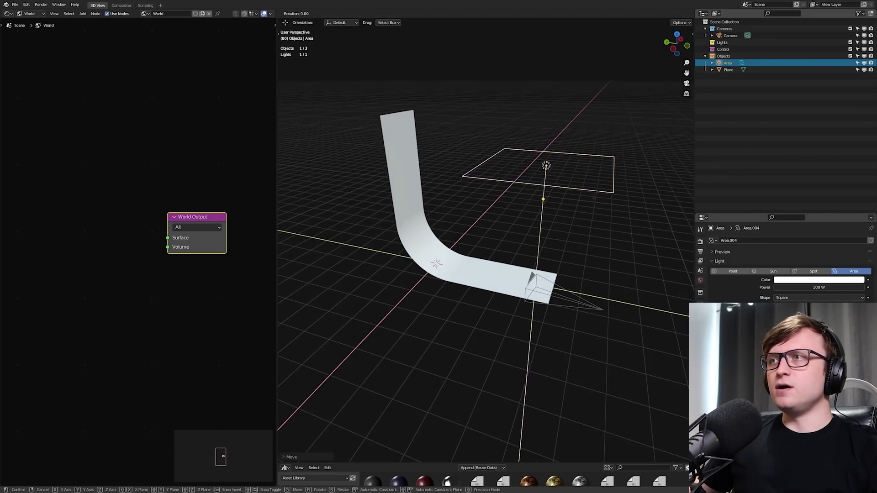
pyautogui.press('x')
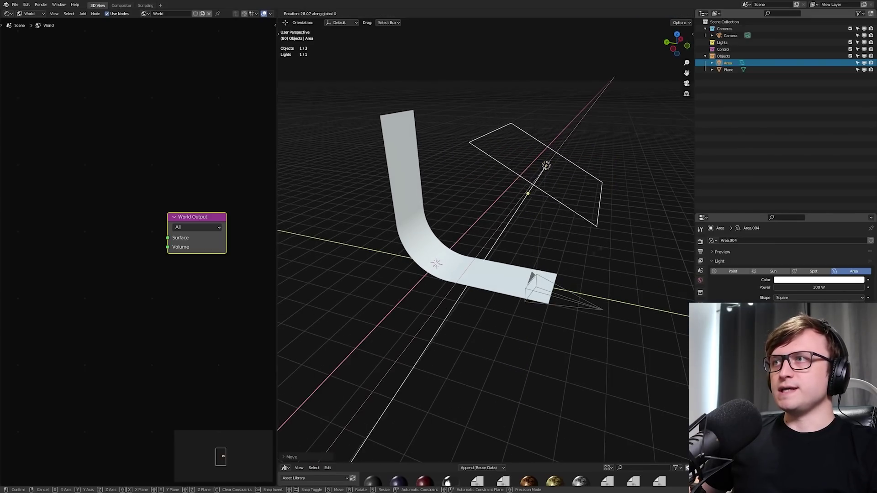
pyautogui.click(547, 257)
pyautogui.moveTo(547, 256); pyautogui.dragTo(547, 246, button='middle')
pyautogui.click(548, 246)
pyautogui.press('z')
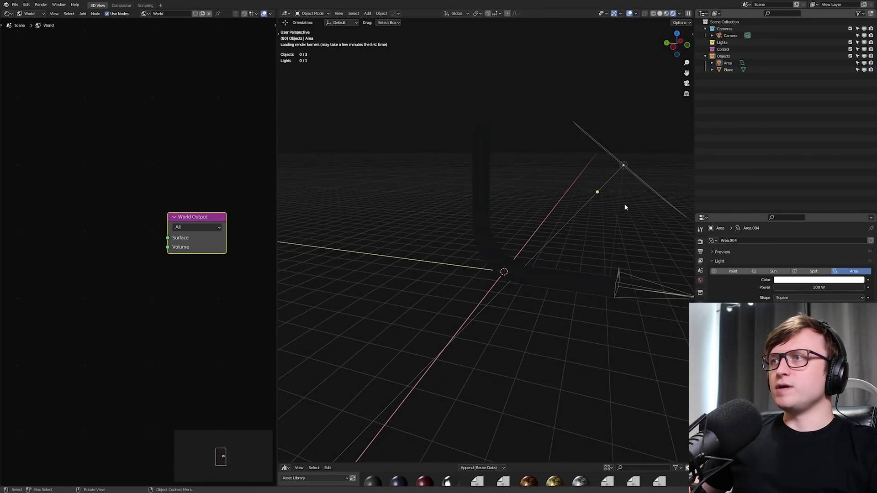
pyautogui.moveTo(626, 205)
pyautogui.mouseDown(button='middle')
pyautogui.moveTo(569, 244)
pyautogui.moveTo(507, 249)
pyautogui.mouseUp(button='middle')
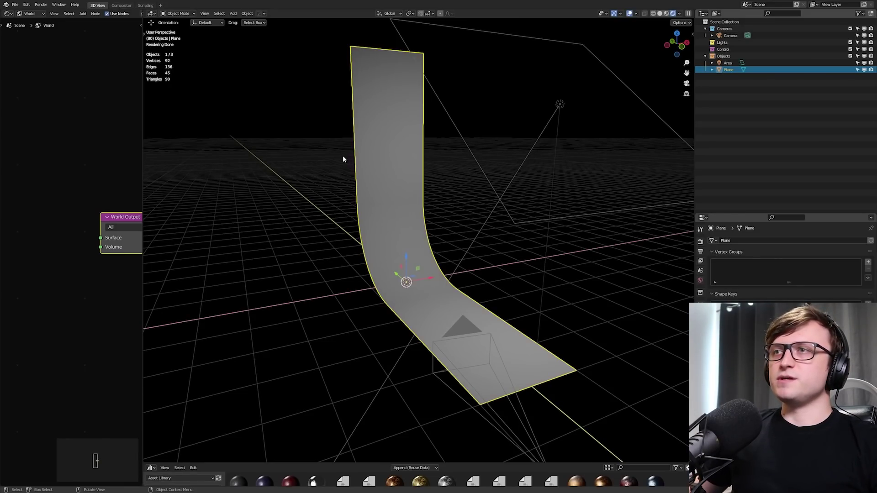
# - In Edit Mode, select both long side edge paths of the backdrop and scale them along X to about 6 times the width
pyautogui.hotkey('ctrl', 'Tab')
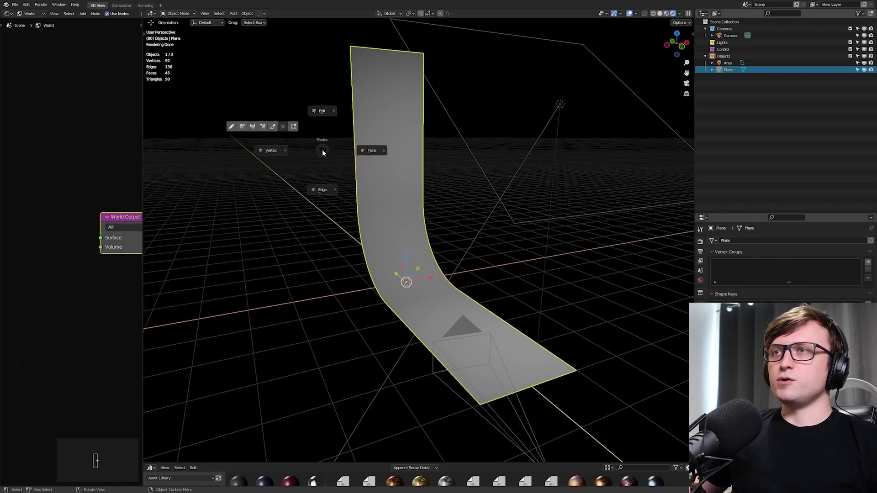
pyautogui.click(453, 256)
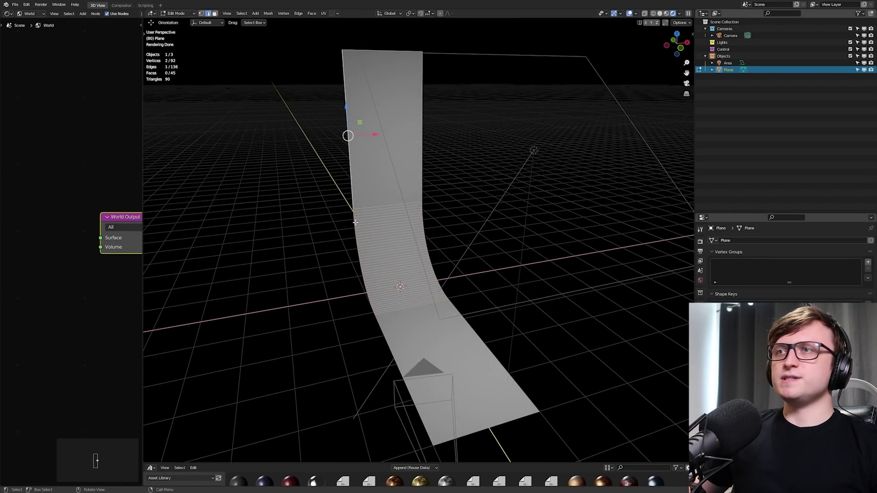
pyautogui.moveTo(355, 222); pyautogui.dragTo(443, 231, button='middle')
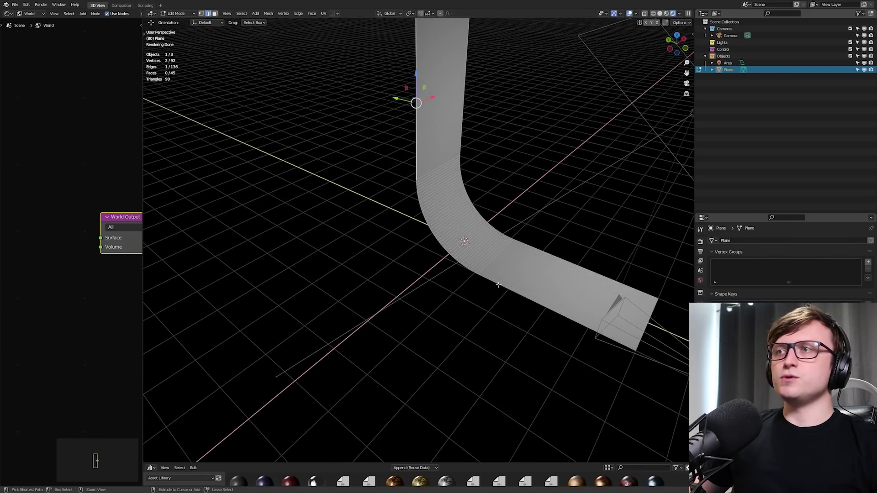
pyautogui.keyDown('ctrl'); pyautogui.click(529, 297); pyautogui.keyUp('ctrl')
pyautogui.moveTo(529, 296); pyautogui.dragTo(398, 177, button='middle')
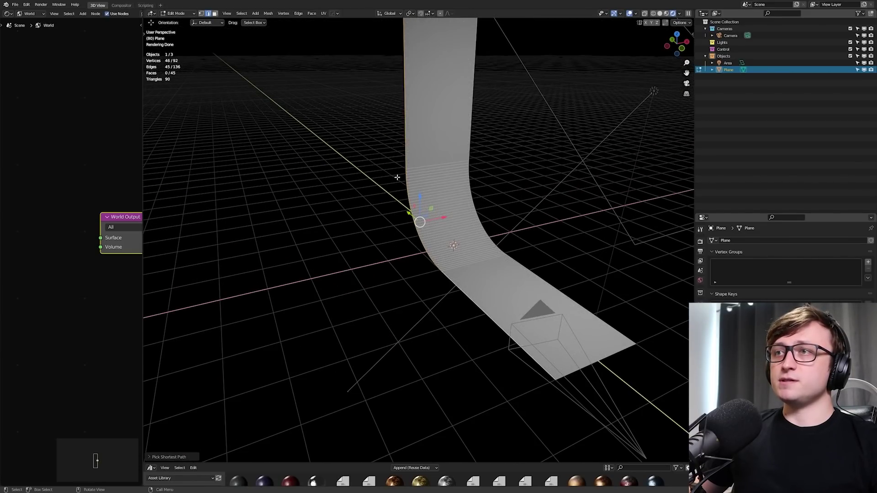
pyautogui.moveTo(418, 249); pyautogui.dragTo(507, 270, button='middle')
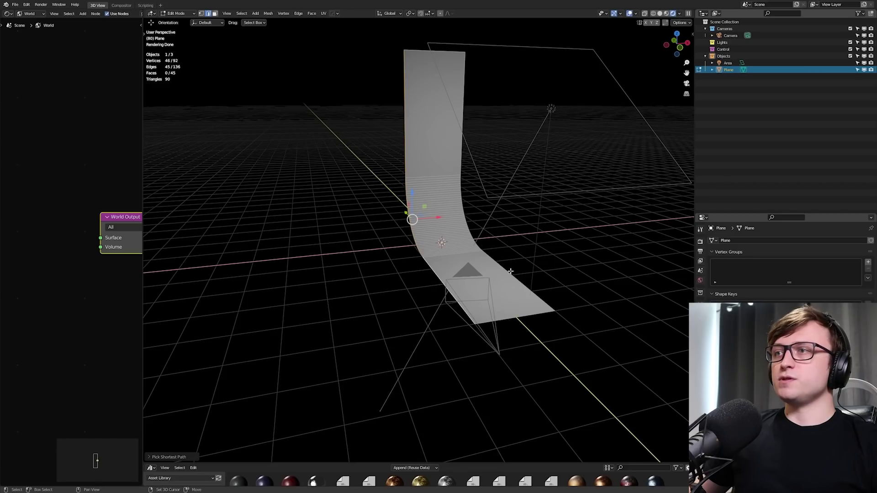
pyautogui.keyDown('shift'); pyautogui.click(510, 272); pyautogui.keyUp('shift')
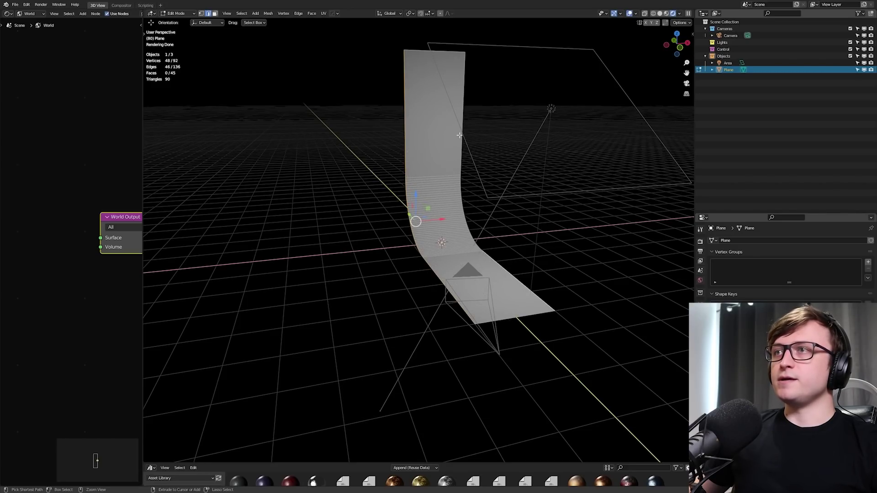
pyautogui.keyDown('ctrl'); pyautogui.click(467, 96); pyautogui.keyUp('ctrl')
pyautogui.moveTo(471, 162); pyautogui.dragTo(509, 245, button='middle')
pyautogui.scroll(2, 509, 245)
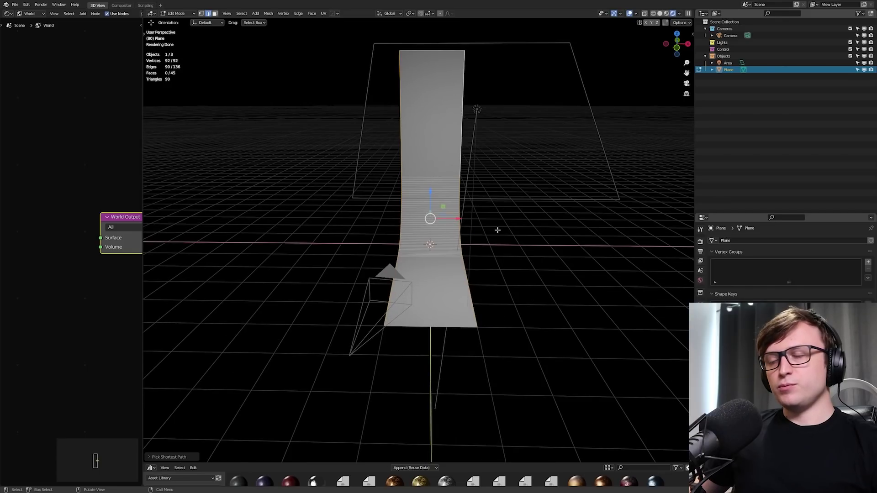
pyautogui.press('s')
pyautogui.press('x')
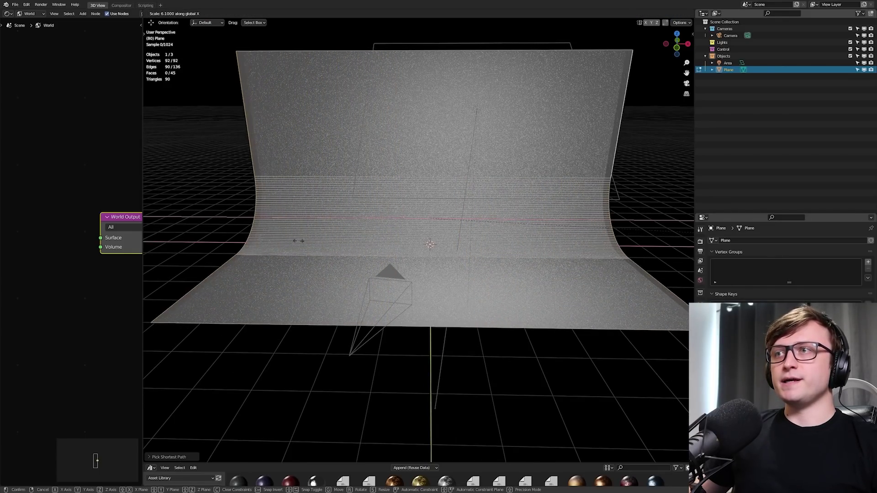
pyautogui.click(305, 242)
pyautogui.moveTo(294, 254); pyautogui.dragTo(352, 270, button='middle')
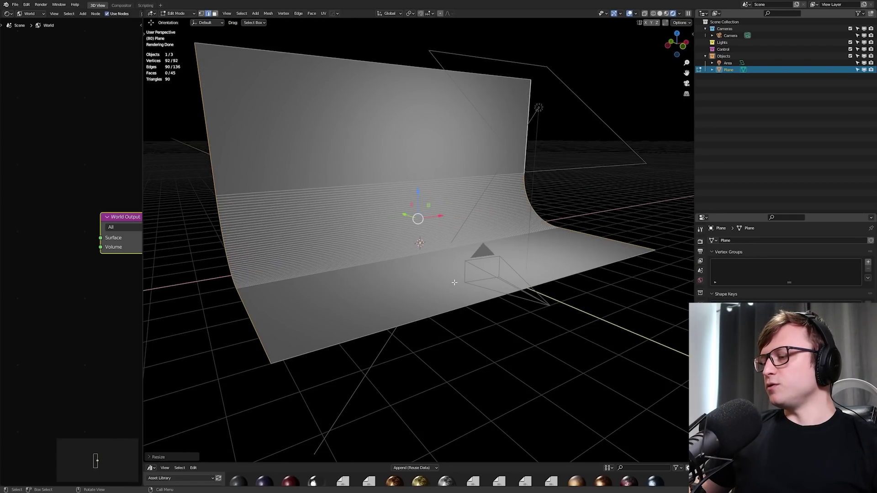
# - View the scene through the camera in Object Mode with nothing selected
pyautogui.press('KP_0')
pyautogui.press('Tab')
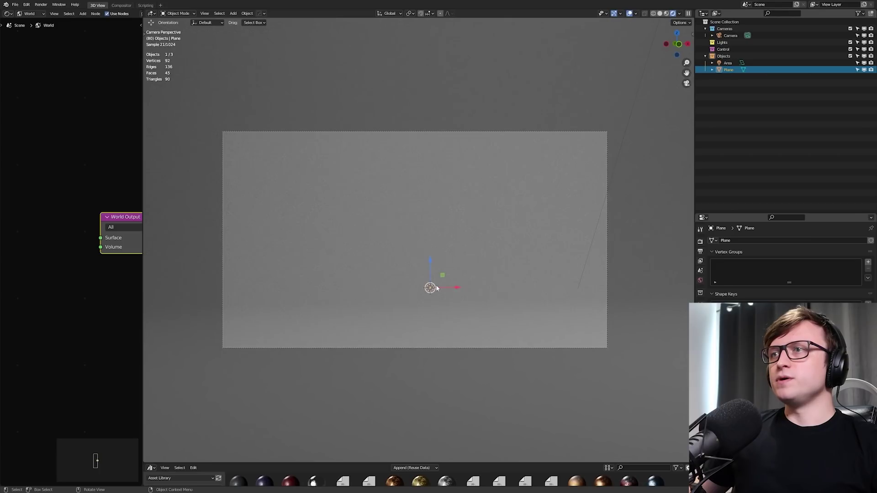
pyautogui.hotkey('alt', 'a')
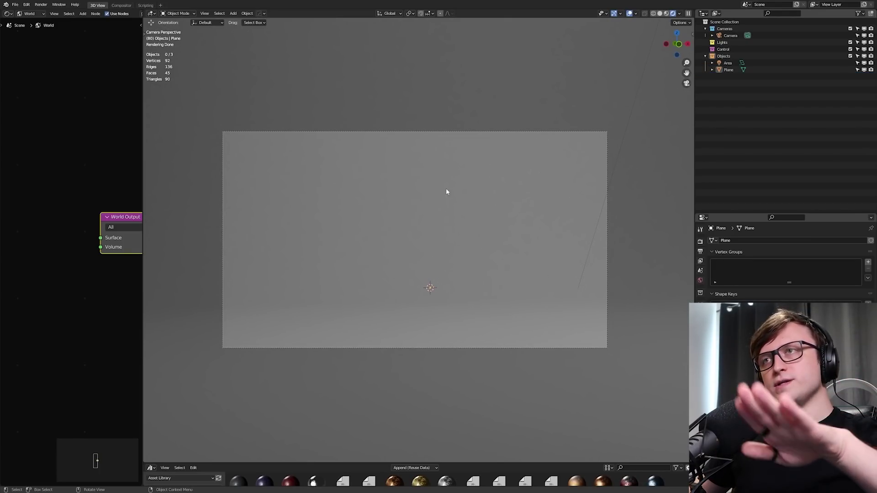
# - Move the area light freely to the +X side of the camera, in front of the backdrop
pyautogui.moveTo(446, 190); pyautogui.dragTo(523, 268, button='middle')
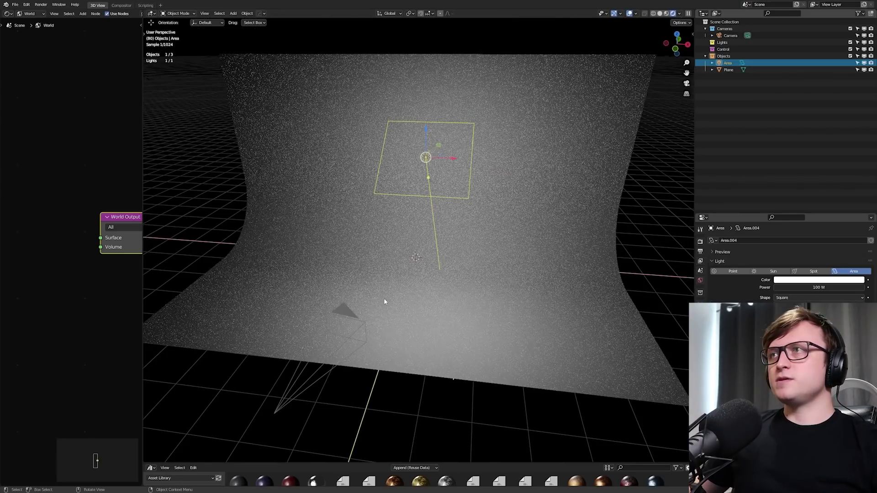
pyautogui.press('g')
pyautogui.click(414, 302)
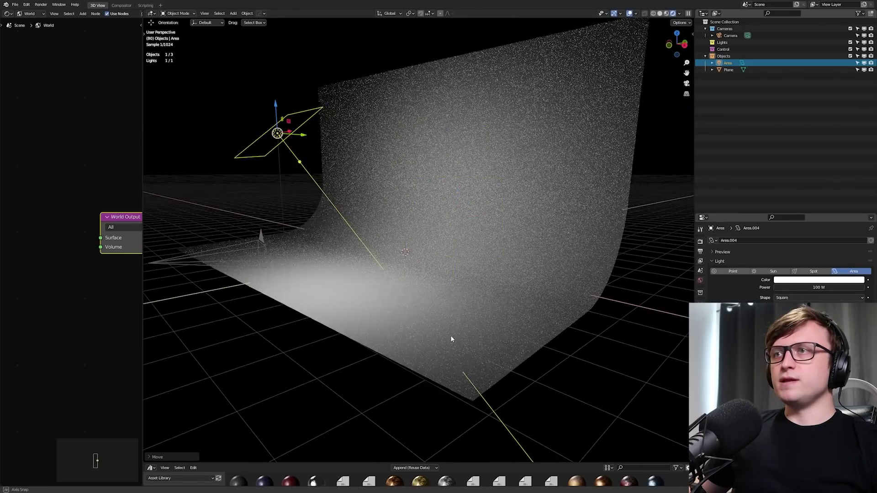
pyautogui.moveTo(451, 339); pyautogui.dragTo(442, 304, button='middle')
pyautogui.press('g')
pyautogui.click(461, 327)
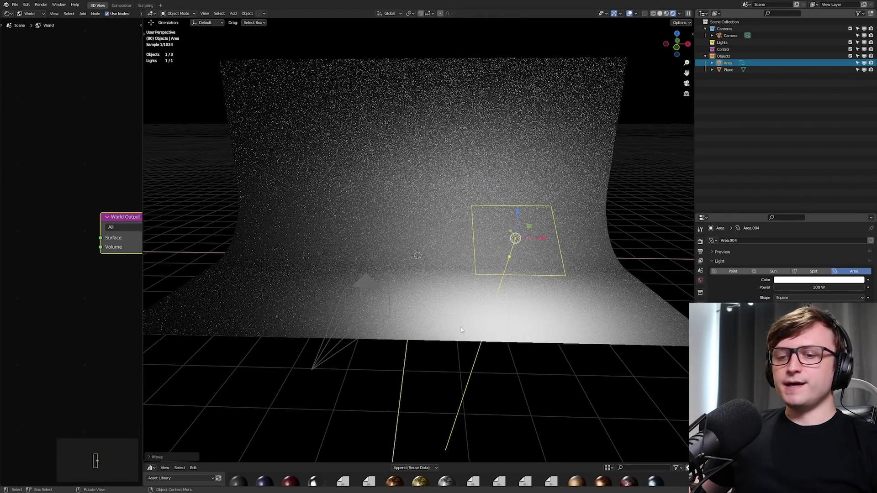
pyautogui.press('s')
pyautogui.click(498, 322)
pyautogui.press('r')
pyautogui.press('r')
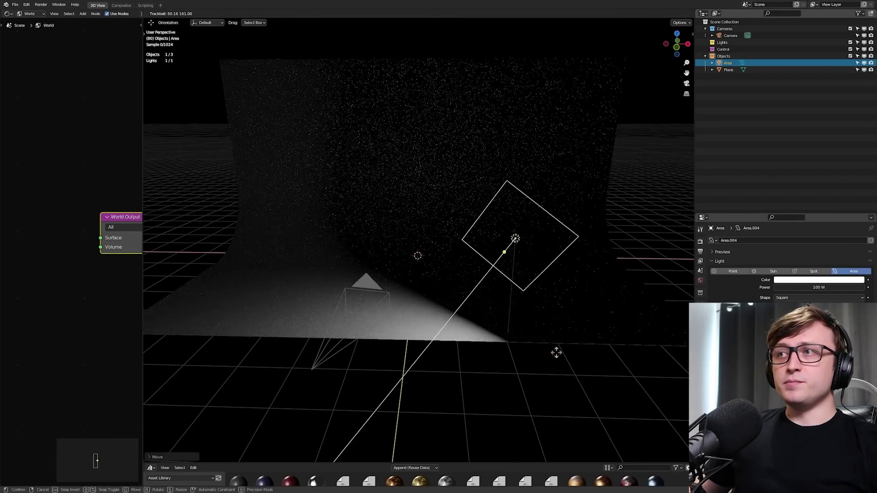
pyautogui.rightClick(430, 264)
# - Aim the area light at the middle of the curved backdrop by tracking it to a point on the surface
pyautogui.hotkey('shift', 't')
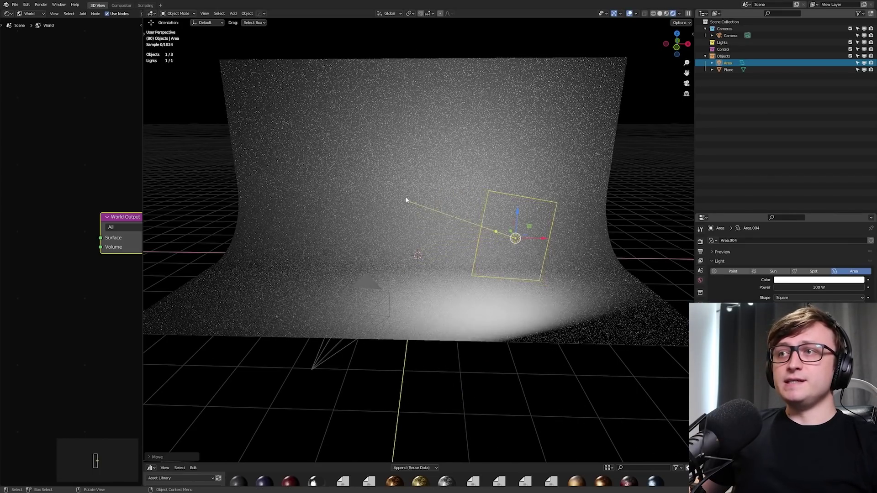
pyautogui.moveTo(265, 211); pyautogui.dragTo(398, 249)
# - Widen the node editor area, split it horizontally, and turn its lower half into a 3D viewport
pyautogui.moveTo(142, 363); pyautogui.dragTo(247, 363)
pyautogui.moveTo(2, 487); pyautogui.dragTo(9, 275)
pyautogui.click(8, 282)
pyautogui.click(28, 292)
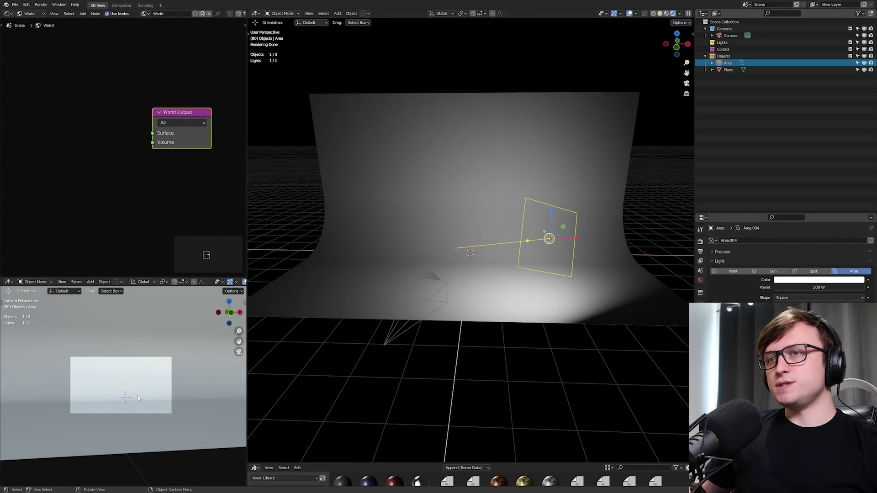
# - Show the new viewport through the camera, fit the frame in it, and use rendered shading
pyautogui.press('KP_0')
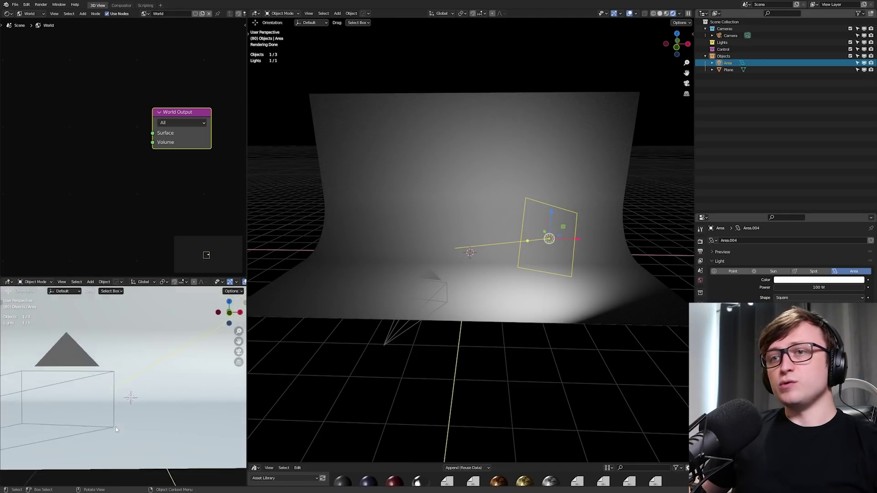
pyautogui.press('KP_0')
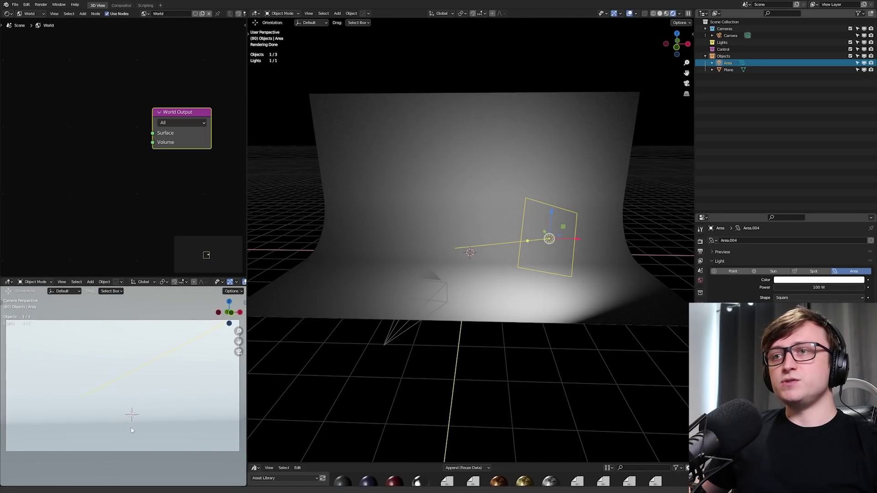
pyautogui.keyDown('shift'); pyautogui.moveTo(131, 430); pyautogui.dragTo(134, 431, button='middle'); pyautogui.keyUp('shift')
pyautogui.press('z')
pyautogui.click(91, 395)
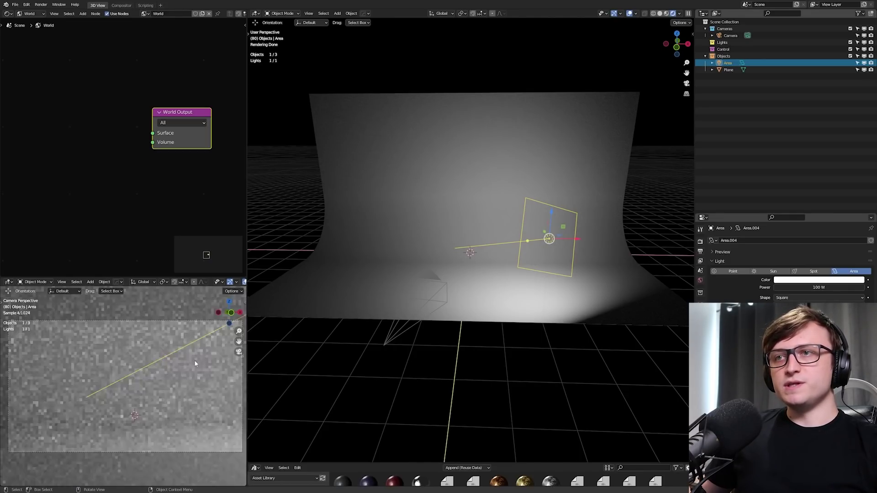
# - Move the area light farther toward the +X side of the backdrop with the main viewport in rendered shading
pyautogui.moveTo(470, 271); pyautogui.dragTo(486, 268, button='middle')
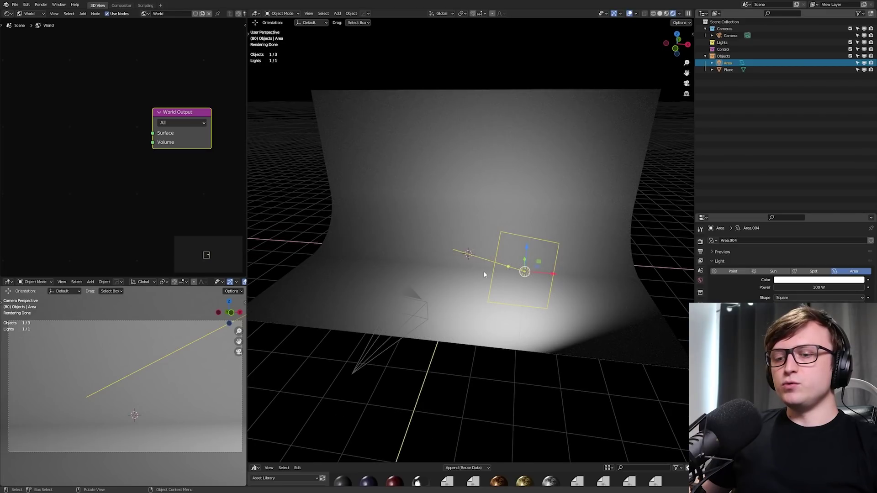
pyautogui.press('z')
pyautogui.click(534, 272)
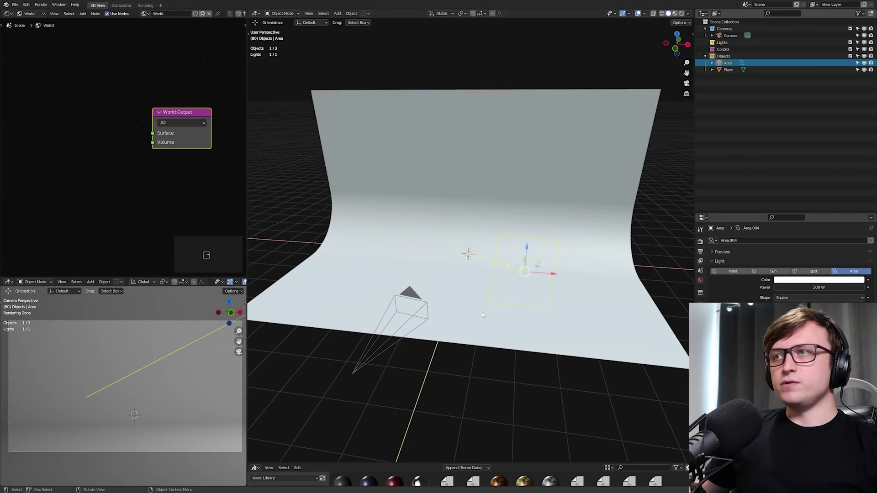
pyautogui.press('z')
pyautogui.click(492, 269)
pyautogui.press('g')
pyautogui.moveTo(485, 301)
pyautogui.mouseDown(button='middle')
pyautogui.moveTo(460, 307)
pyautogui.moveTo(599, 277)
pyautogui.mouseUp(button='middle')
pyautogui.click(471, 313)
# - Duplicate the area light to the -X side of the backdrop and rotate the copy about Z to face the centre
pyautogui.hotkey('shift', 'd')
pyautogui.click(420, 276)
pyautogui.moveTo(420, 276); pyautogui.dragTo(393, 248, button='middle')
pyautogui.press('r')
pyautogui.press('z')
pyautogui.click(316, 246)
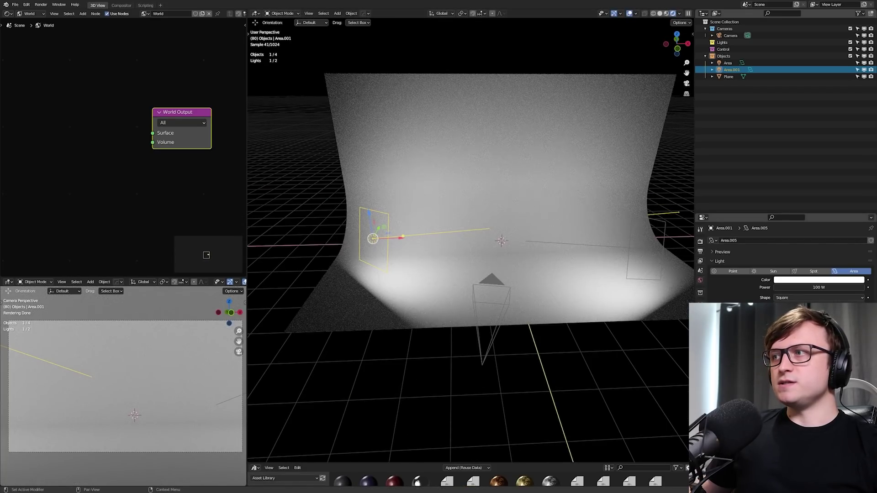
# - Change the duplicated area light's color to a warm orange-yellow
pyautogui.click(819, 279)
pyautogui.click(846, 198)
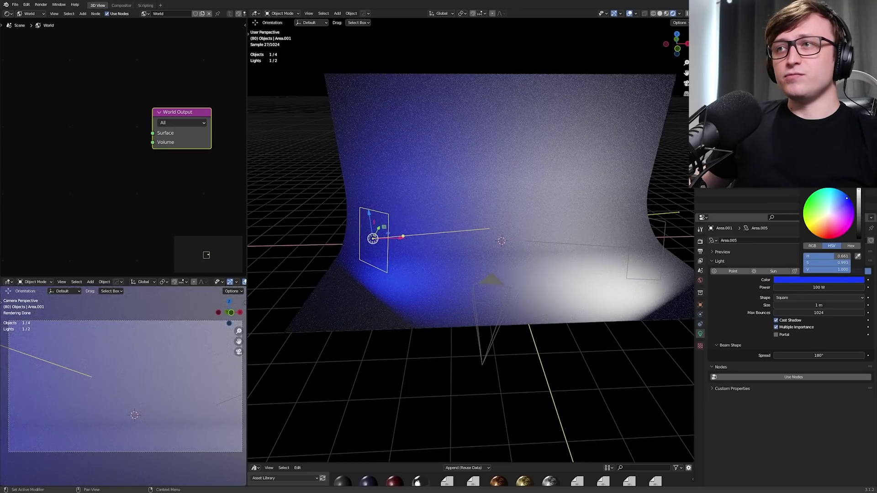
pyautogui.moveTo(846, 198)
pyautogui.mouseDown()
pyautogui.moveTo(847, 228)
pyautogui.moveTo(817, 236)
pyautogui.mouseUp()
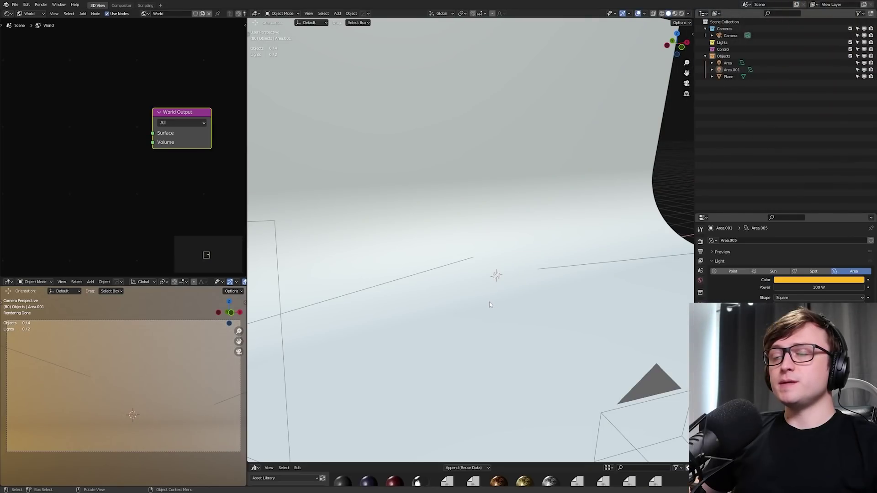
# - Add a text object and move it off the 3D cursor to above the backdrop floor in front of the curve
pyautogui.moveTo(484, 316); pyautogui.dragTo(500, 280, button='middle')
pyautogui.hotkey('shift', 'a')
pyautogui.moveTo(501, 283)
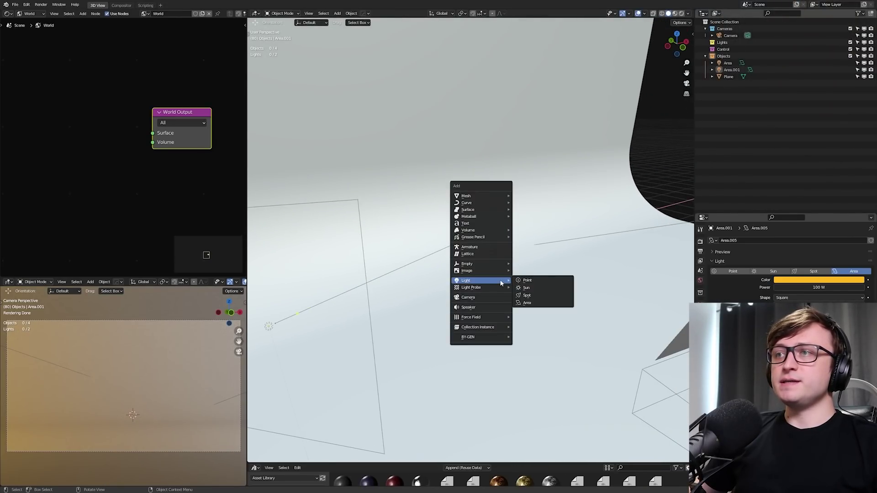
pyautogui.click(469, 224)
pyautogui.moveTo(484, 262); pyautogui.dragTo(518, 257, button='middle')
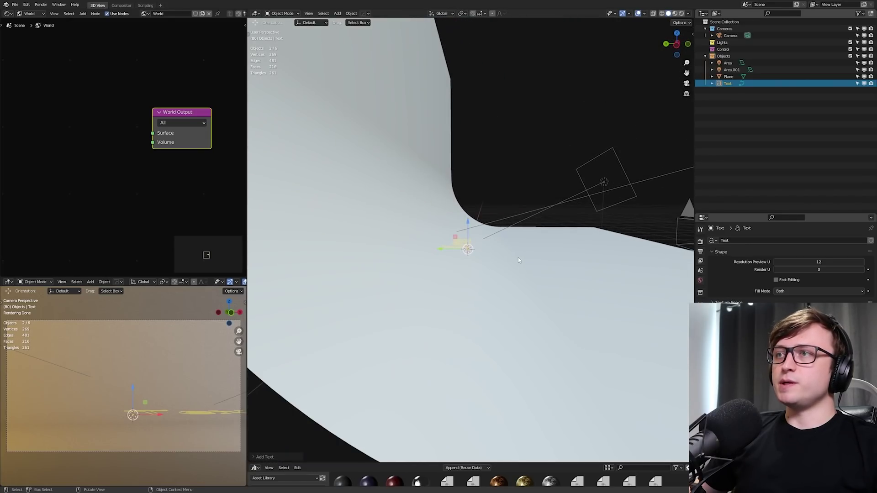
pyautogui.press('g')
pyautogui.click(553, 234)
# - Rotate the text 90° about global X and move it about 1.4 m toward -X and 0.7 m down into the camera frame
pyautogui.moveTo(553, 234); pyautogui.dragTo(514, 248, button='middle')
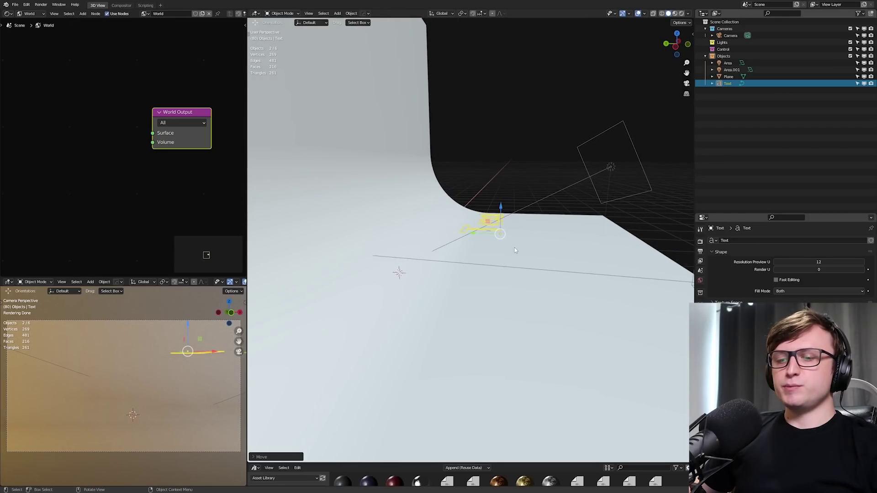
pyautogui.write('rx90')
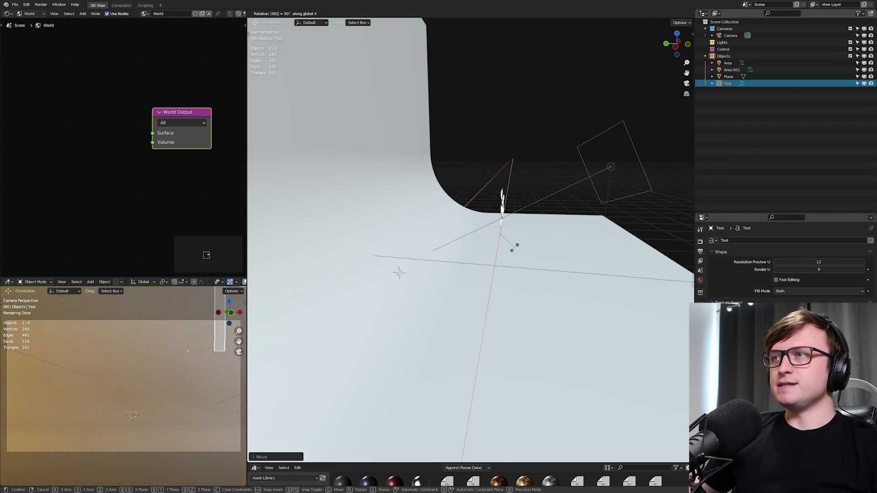
pyautogui.press('Return')
pyautogui.moveTo(559, 245); pyautogui.dragTo(513, 248, button='middle')
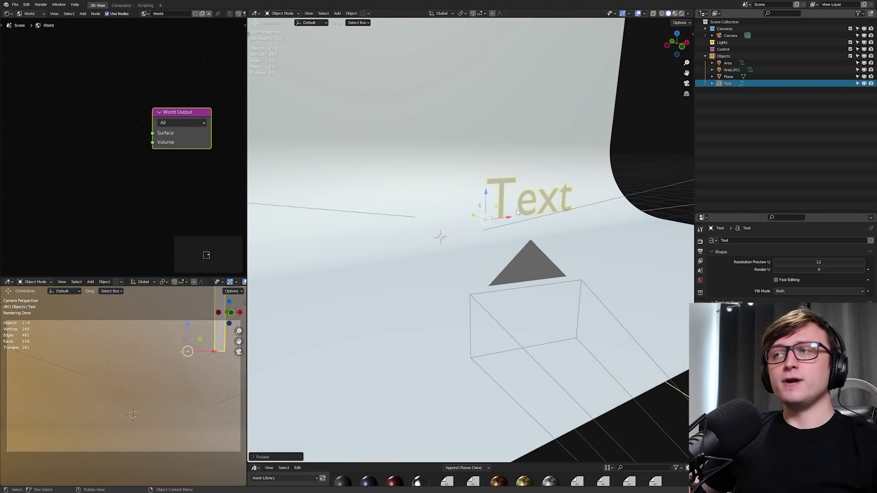
pyautogui.moveTo(495, 178); pyautogui.dragTo(484, 183, button='middle')
pyautogui.press('g')
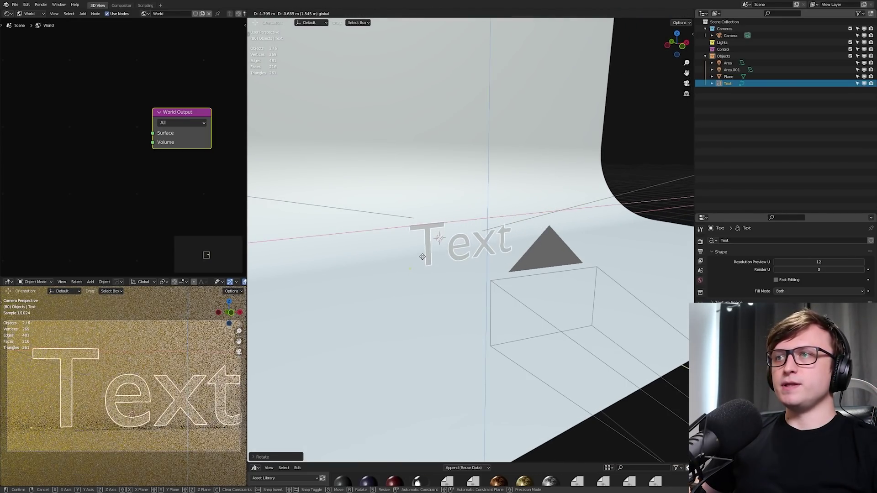
pyautogui.click(417, 257)
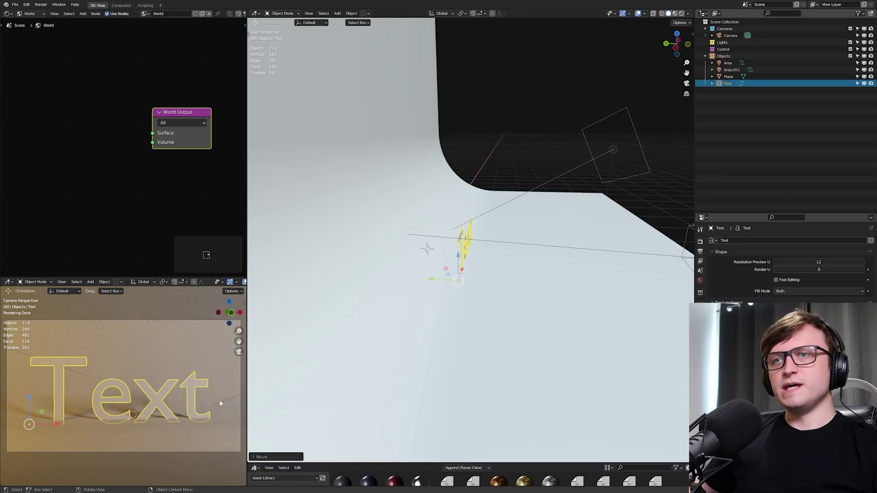
# - Check the text in the enlarged camera view and raise it slightly along Z to rest on the floor
pyautogui.hotkey('alt', 'a')
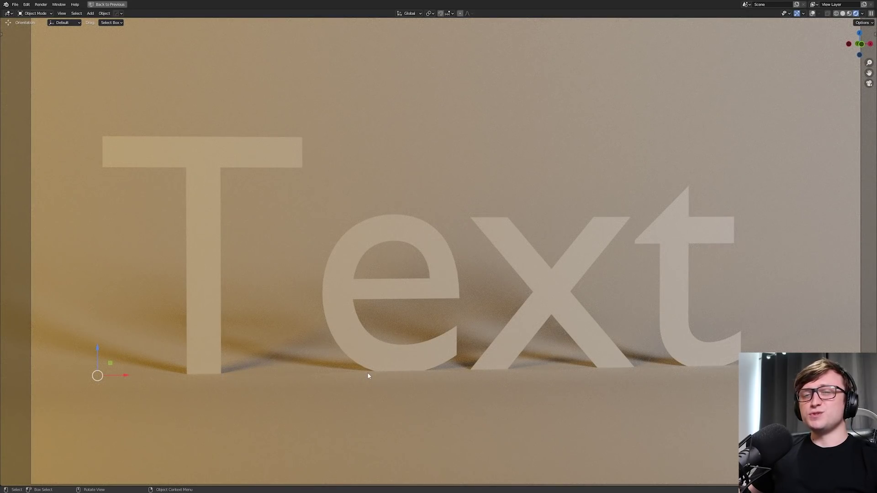
pyautogui.click(402, 359)
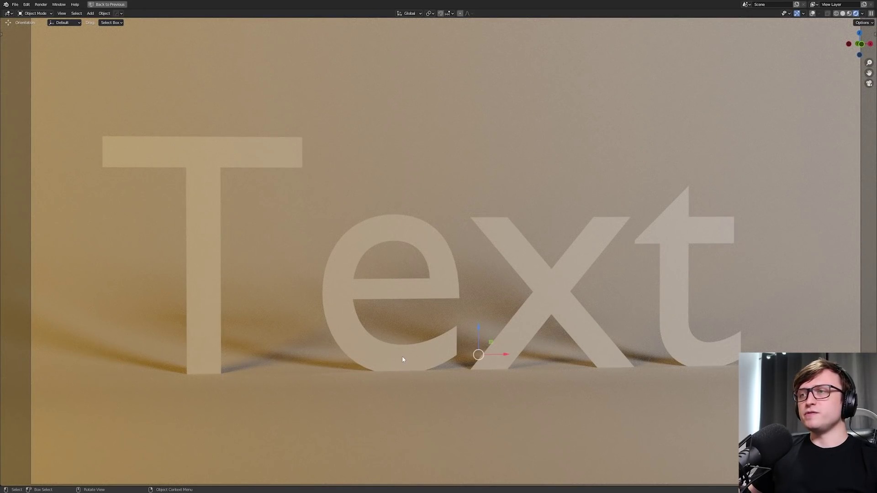
pyautogui.moveTo(97, 351); pyautogui.dragTo(98, 346)
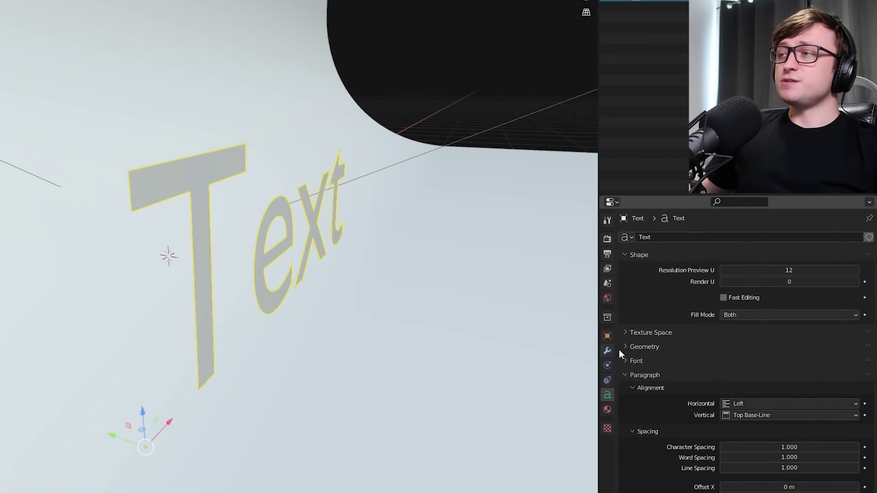
# - Add a Solidify modifier to the text and set its thickness to 0.07 m
pyautogui.click(608, 353)
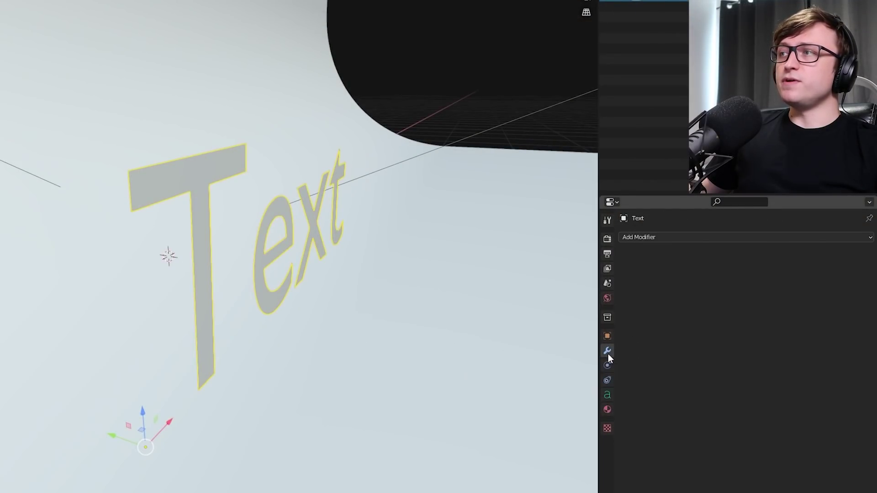
pyautogui.click(685, 237)
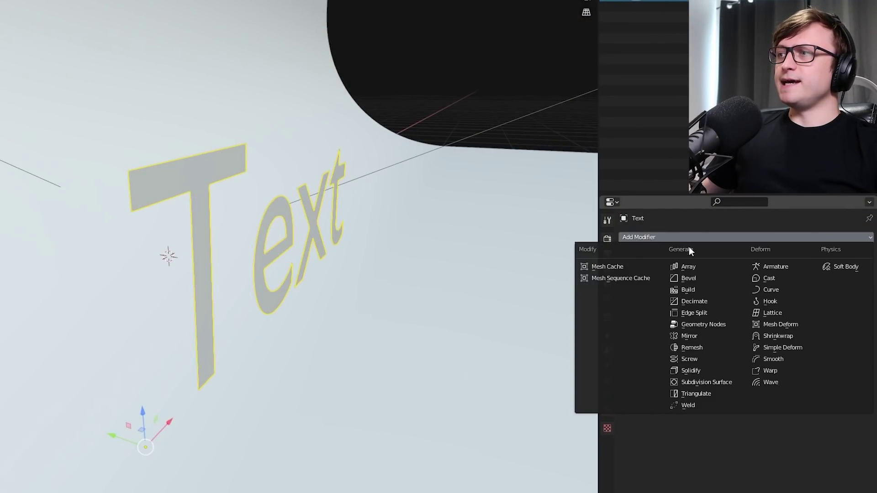
pyautogui.click(691, 370)
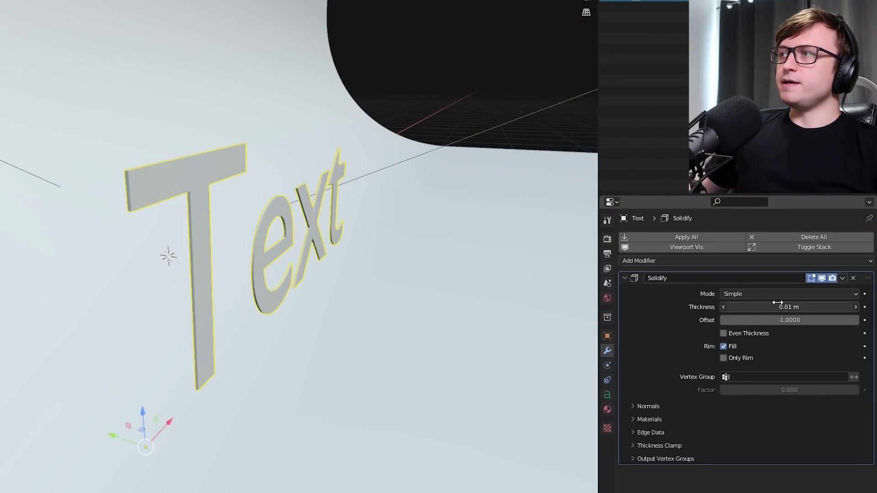
pyautogui.moveTo(778, 303)
pyautogui.mouseDown()
pyautogui.moveTo(818, 303)
pyautogui.moveTo(782, 303)
pyautogui.moveTo(799, 303)
pyautogui.moveTo(783, 307)
pyautogui.moveTo(790, 307)
pyautogui.mouseUp()
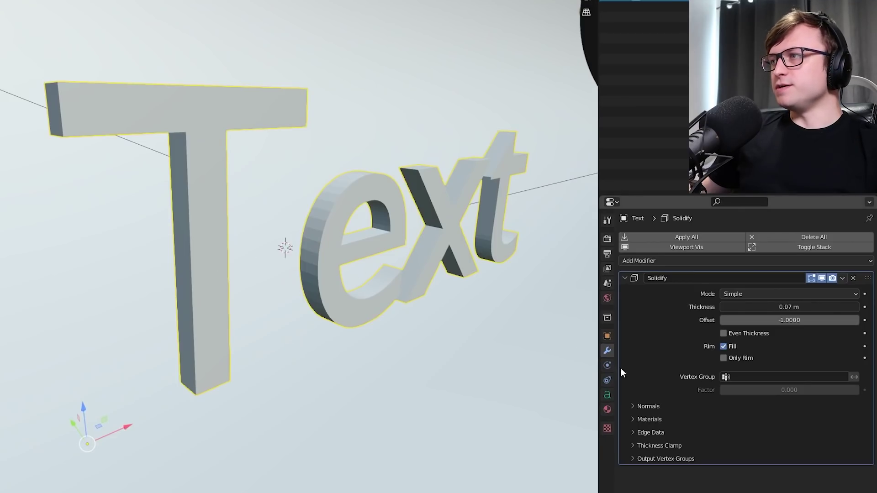
# - Browse the installed fonts for the text's Regular style and close the font browser without loading one
pyautogui.click(608, 395)
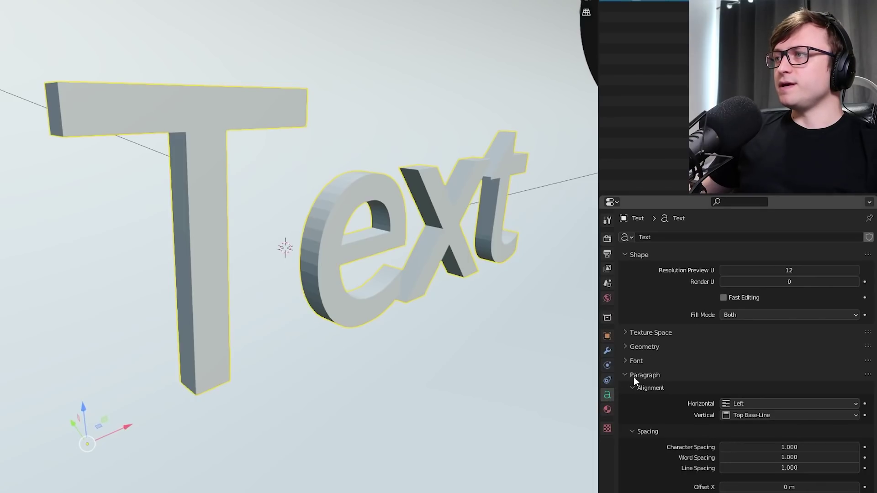
pyautogui.click(626, 361)
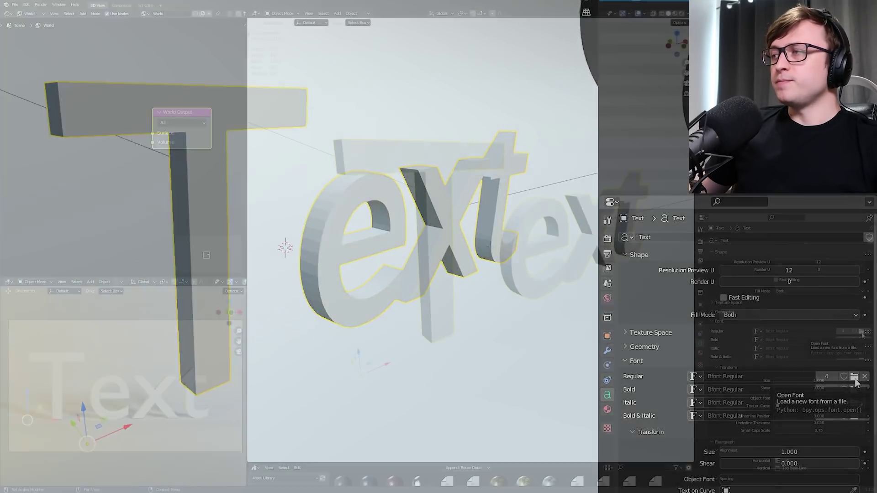
pyautogui.click(854, 377)
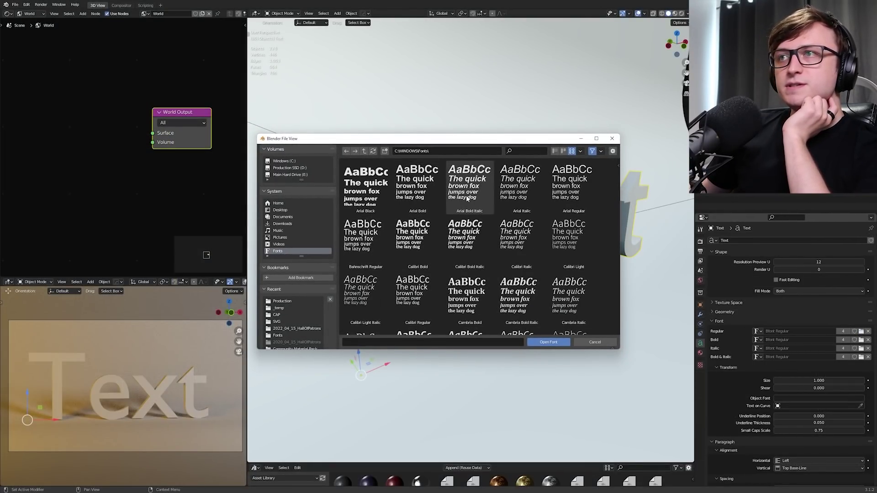
pyautogui.scroll(-5, 469, 246)
pyautogui.scroll(-4, 469, 251)
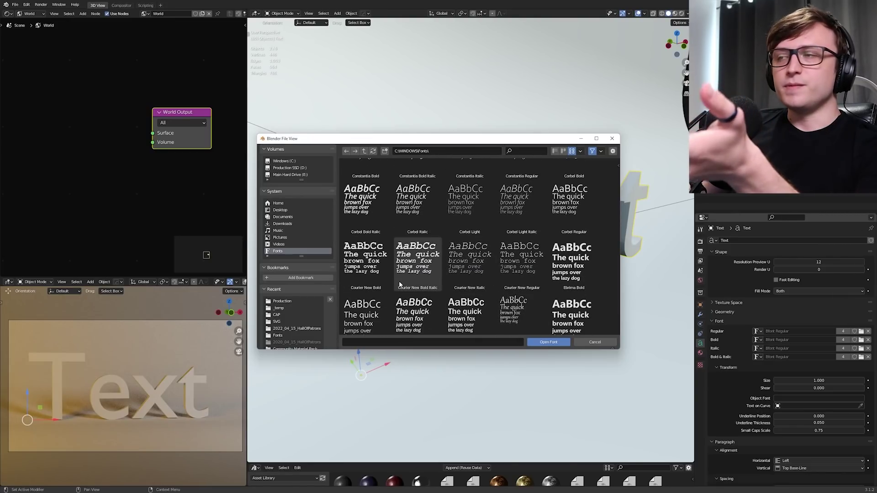
pyautogui.click(522, 311)
pyautogui.click(595, 342)
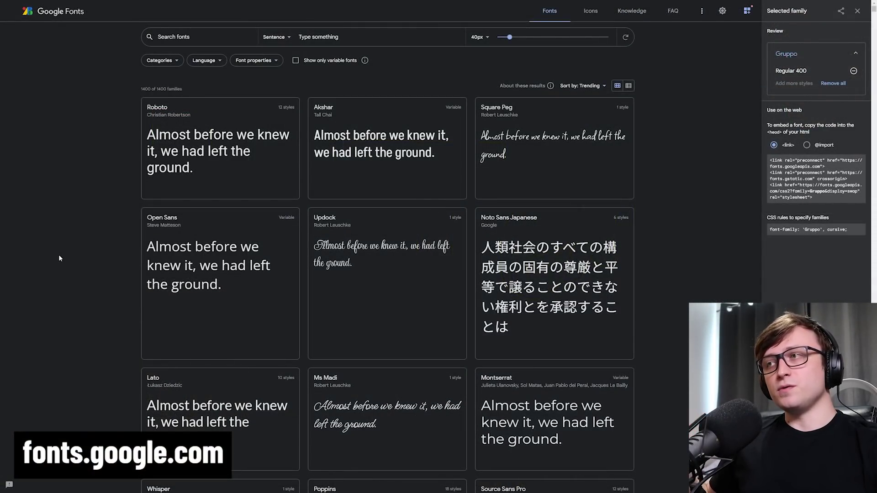
# - Switch to Google Fonts, search for Barlow, clear the search, and preview the font families with the sample text "Hello YouTube"
pyautogui.click(182, 37)
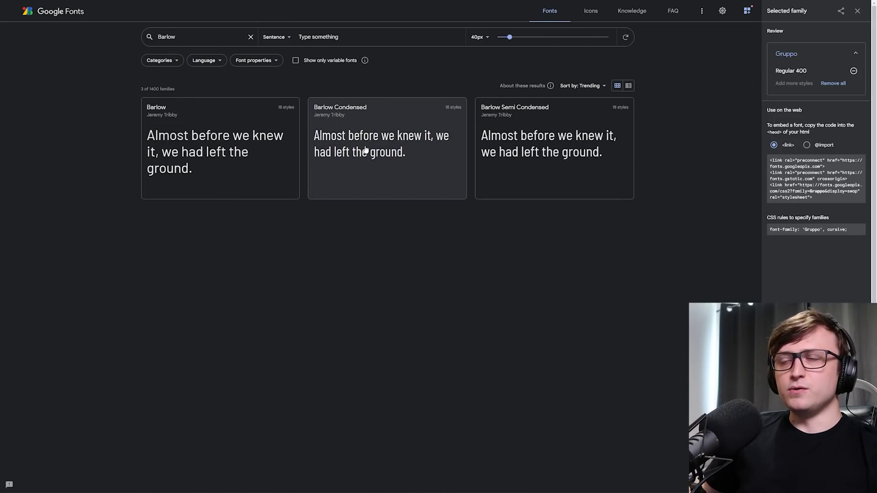
pyautogui.click(250, 36)
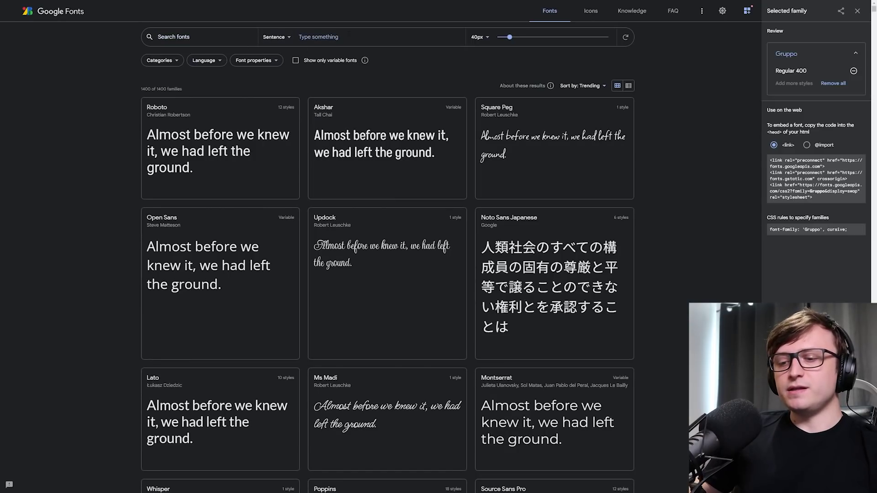
pyautogui.write('Hello YouTube')
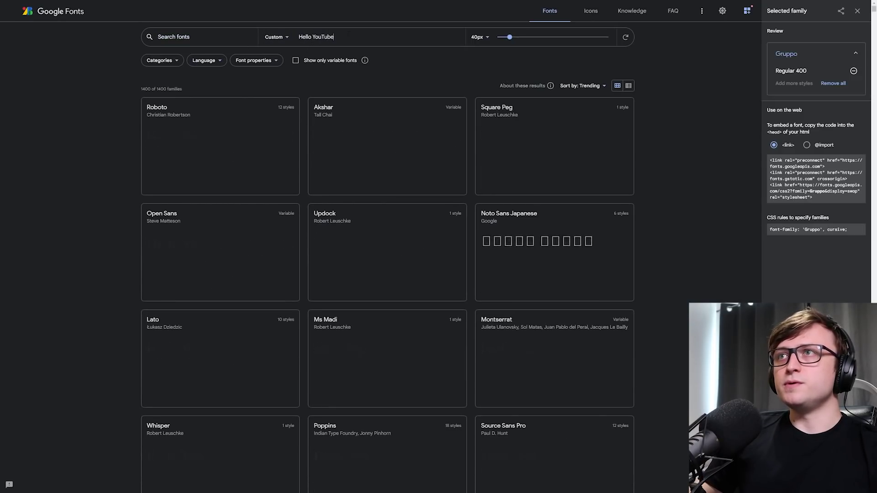
pyautogui.scroll(-20, 671, 287)
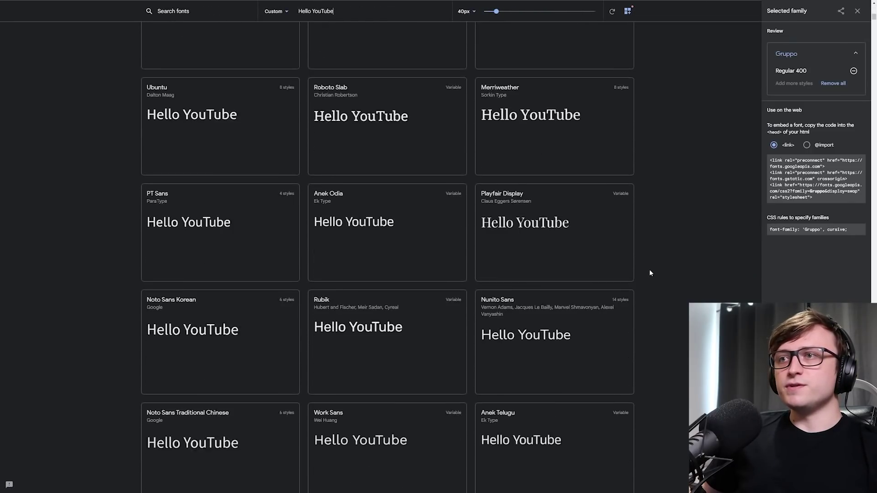
pyautogui.scroll(-5, 648, 273)
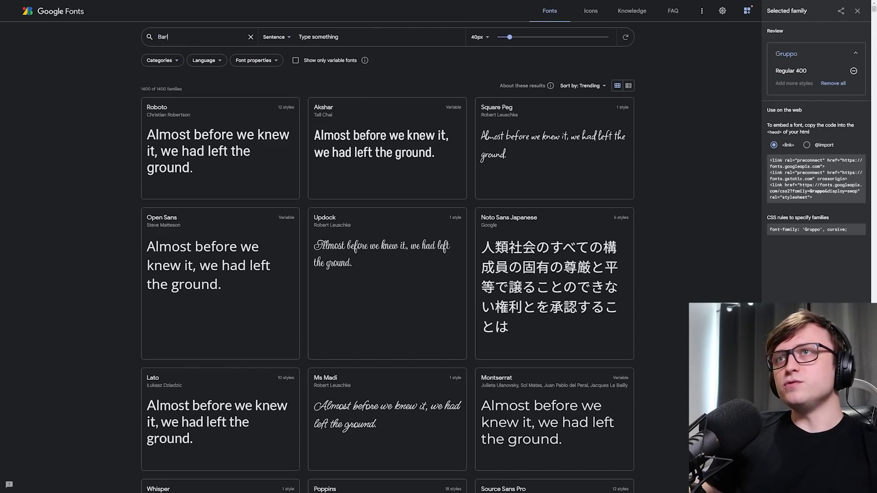
# - Open the Barlow Condensed family and review its license terms for use in commercial projects
pyautogui.click(325, 126)
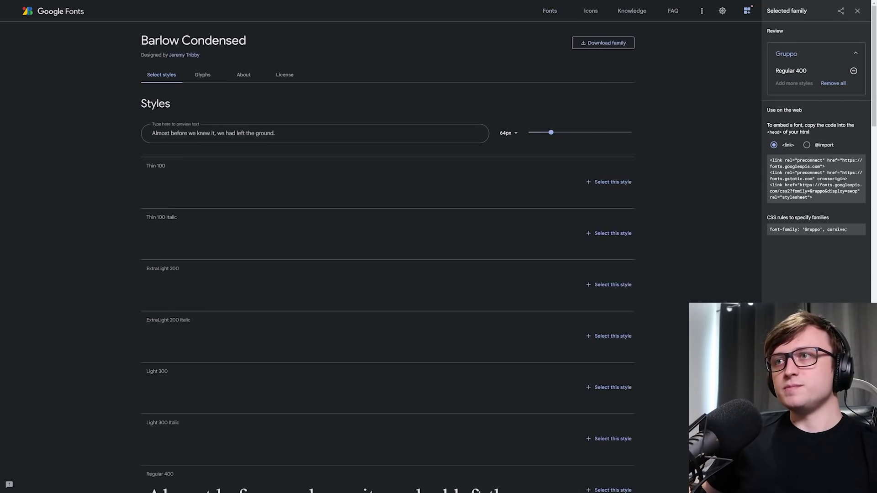
pyautogui.scroll(-20, 110, 266)
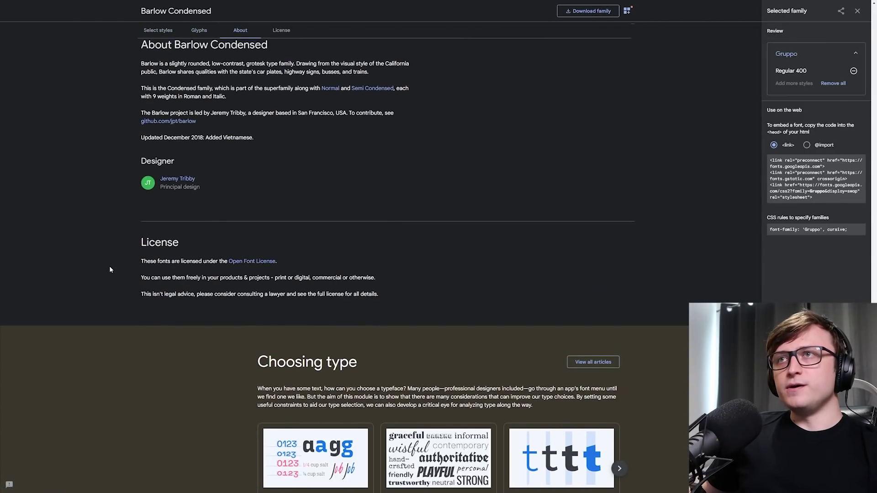
pyautogui.scroll(2, 95, 319)
pyautogui.moveTo(400, 407); pyautogui.dragTo(133, 341)
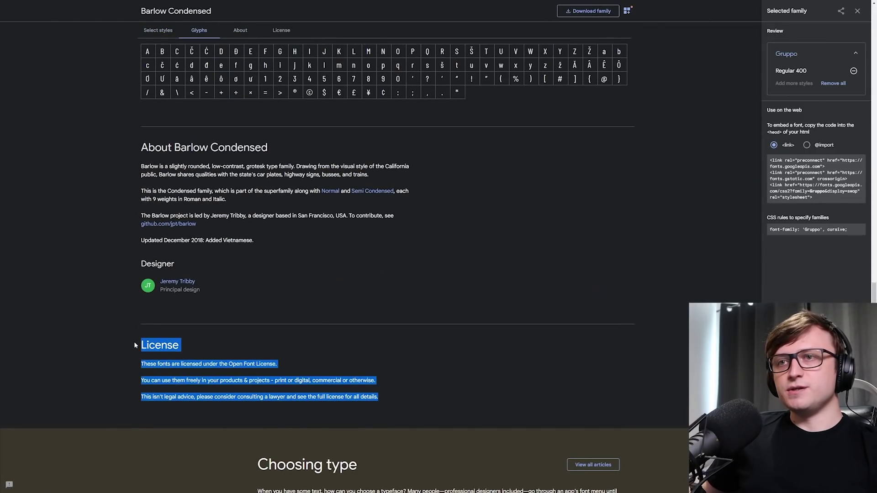
pyautogui.click(144, 372)
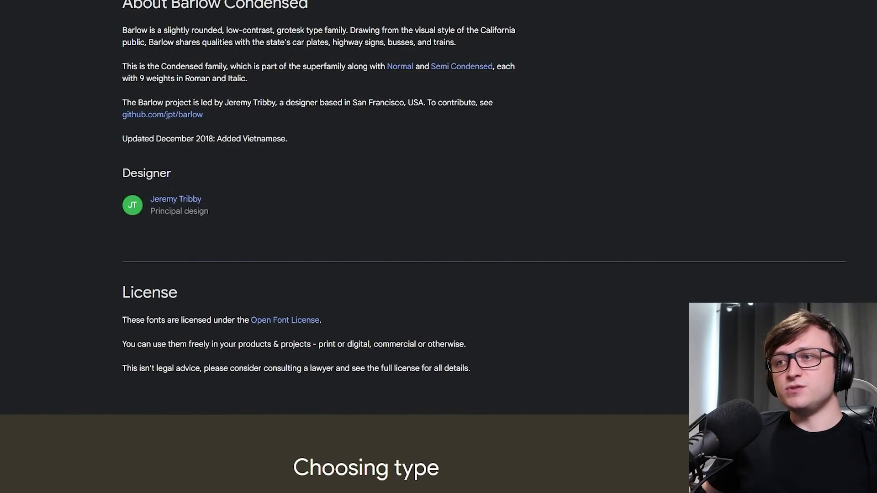
pyautogui.moveTo(372, 344); pyautogui.dragTo(471, 344)
pyautogui.click(474, 342)
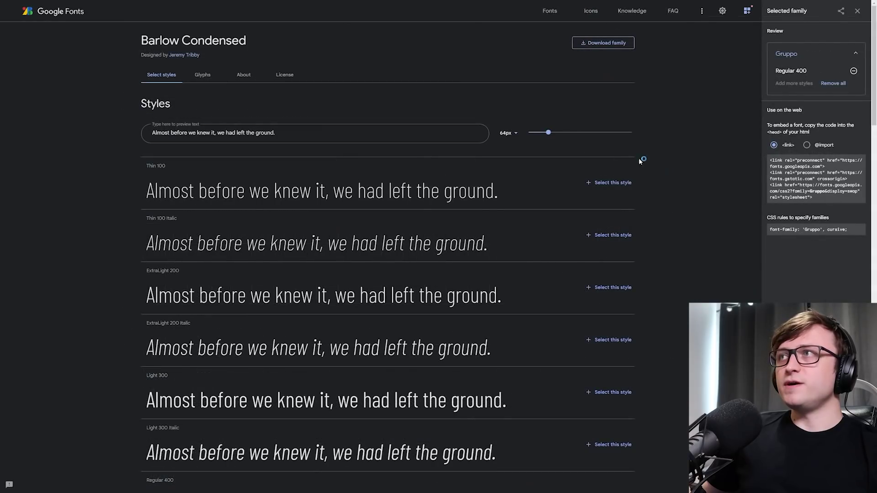
# - Download the Barlow Condensed family as a zip archive to the PowerfulText folder and open the archive to list its font files
pyautogui.click(602, 42)
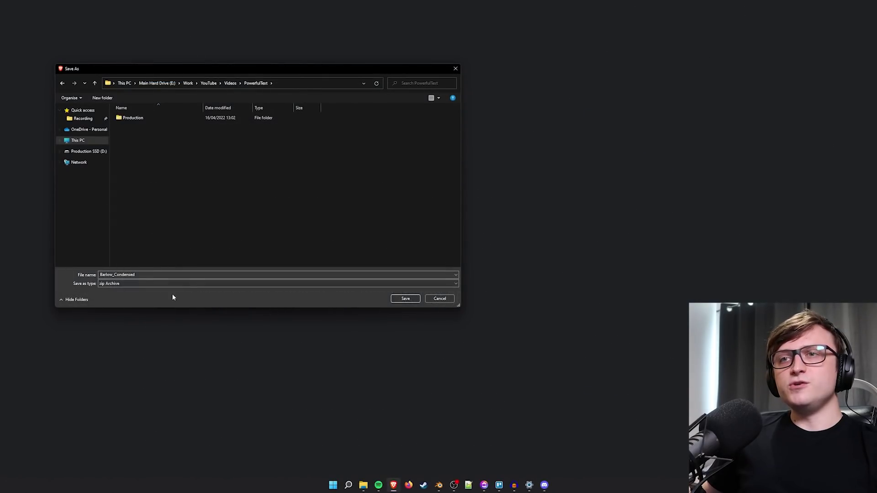
pyautogui.click(406, 298)
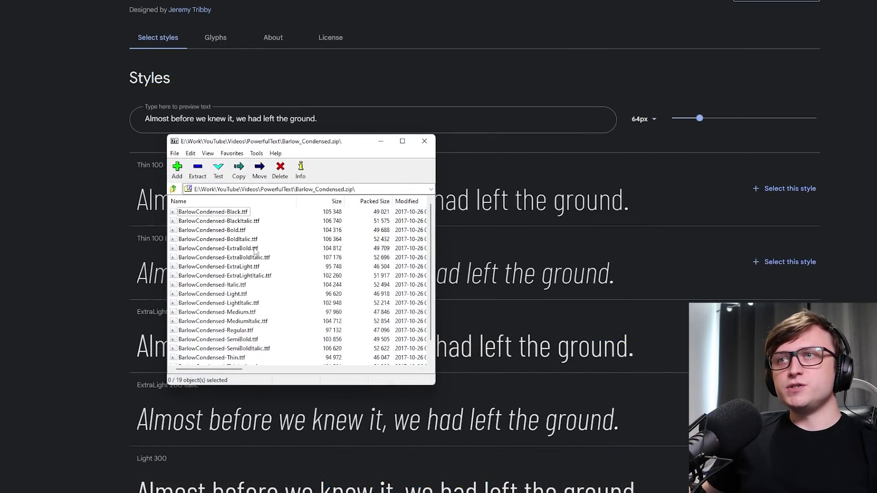
pyautogui.moveTo(435, 385); pyautogui.dragTo(457, 406)
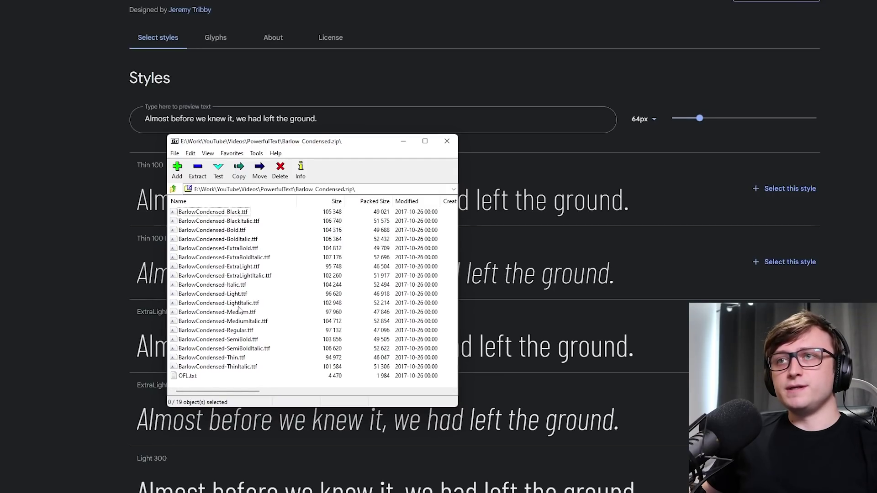
# - Open BarlowCondensed-Bold.ttf from the archive and try to install it, declining to replace the existing font
pyautogui.doubleClick(208, 232)
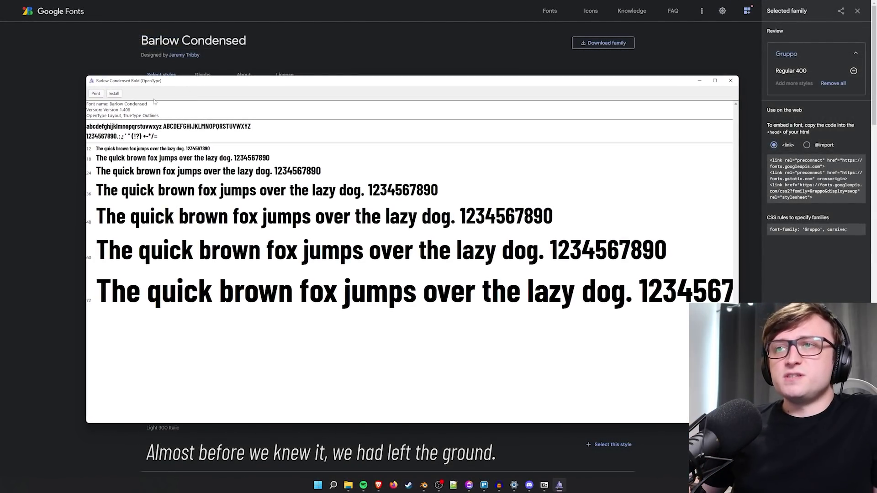
pyautogui.moveTo(168, 86); pyautogui.dragTo(153, 95)
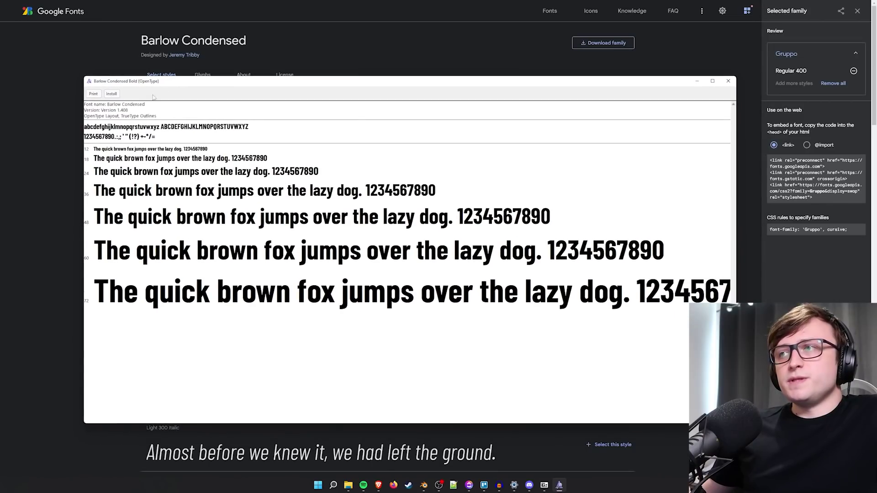
pyautogui.click(116, 95)
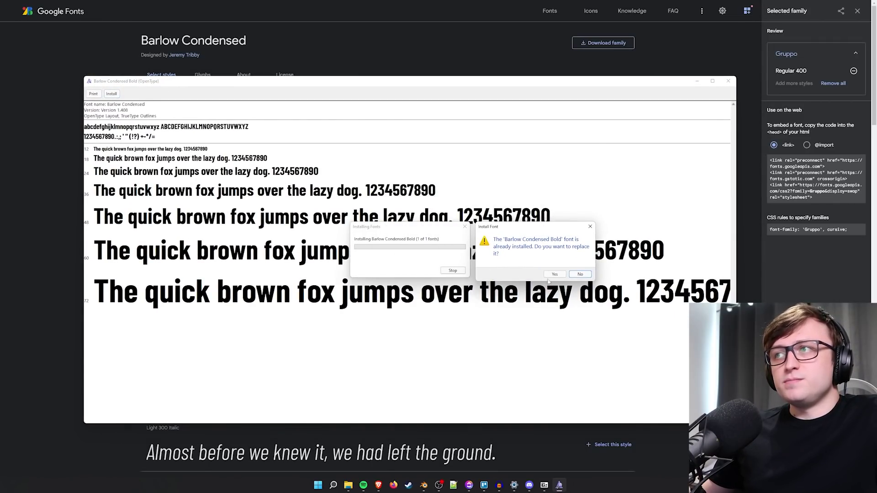
pyautogui.click(580, 274)
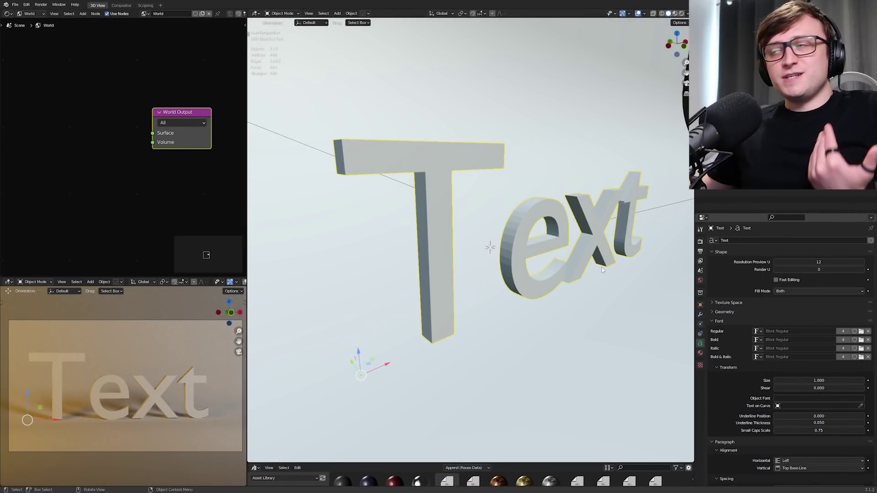
# - Switch to Blender and load Barlow Condensed Bold as the text object's Regular font
pyautogui.click(861, 332)
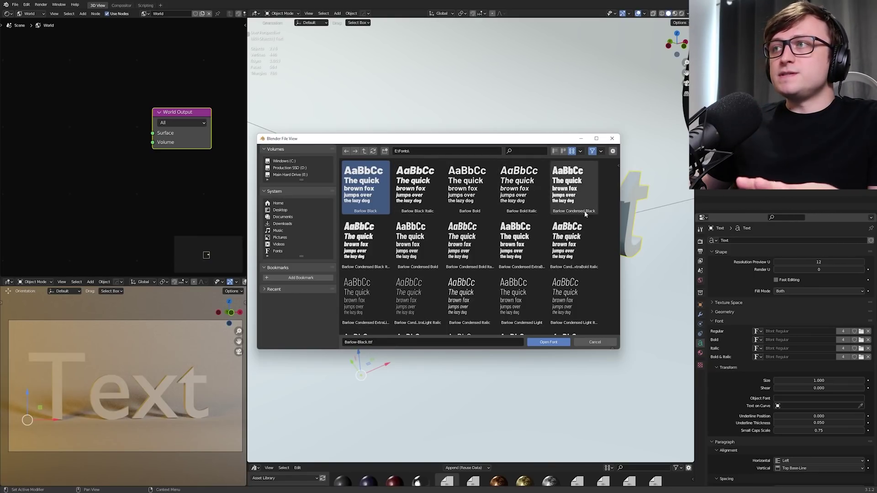
pyautogui.click(417, 187)
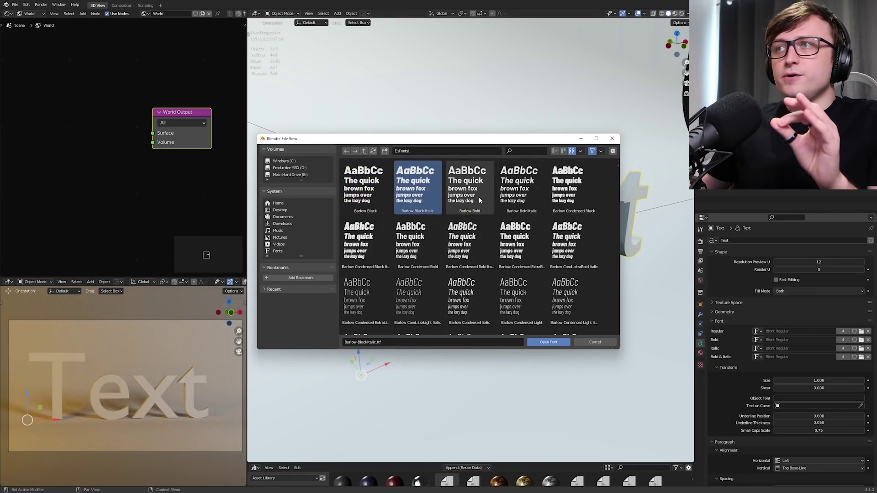
pyautogui.scroll(-2, 478, 196)
pyautogui.click(417, 201)
pyautogui.click(548, 342)
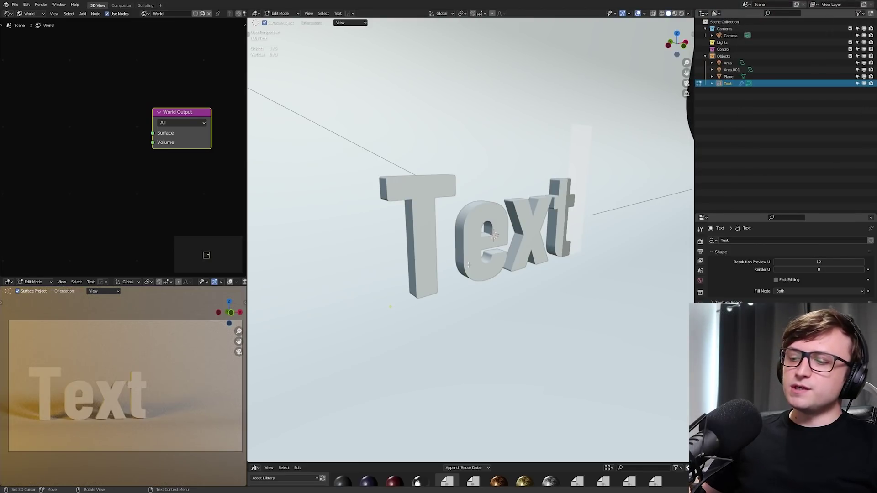
# - Replace the text object's wording with "Patrons"
pyautogui.press('BackSpace')
pyautogui.press('BackSpace')
pyautogui.press('BackSpace')
pyautogui.press('BackSpace')
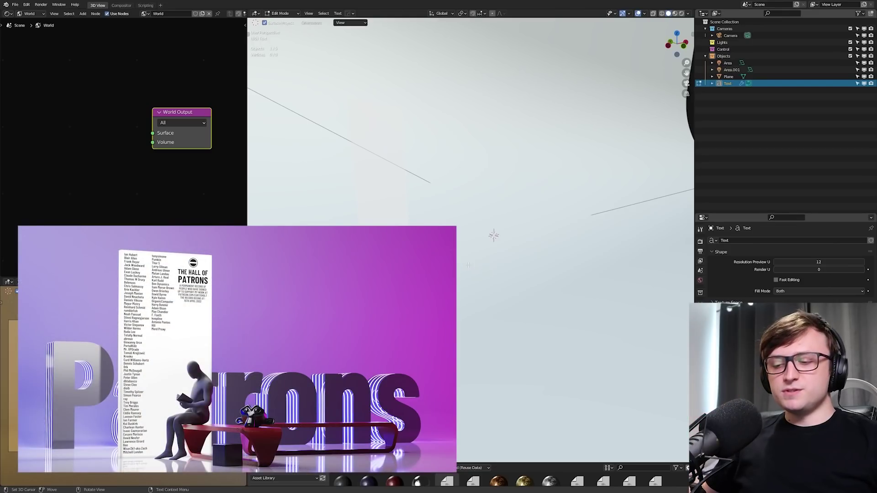
pyautogui.write('Patrons')
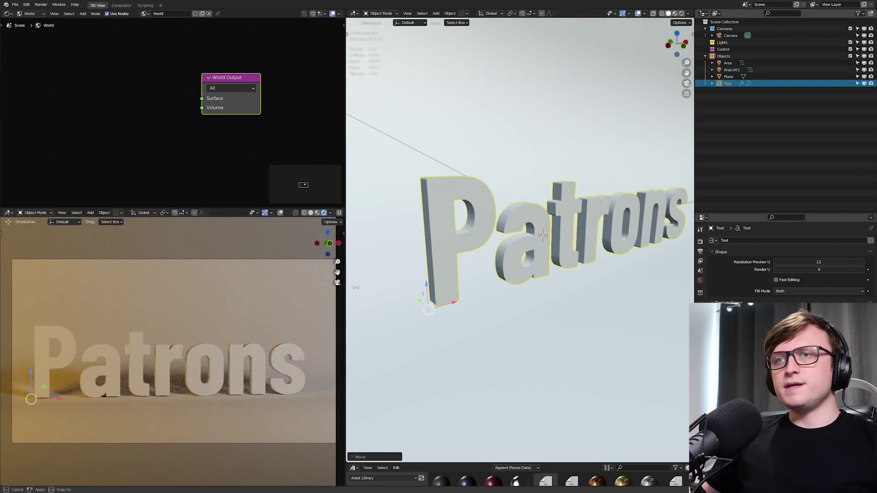
# - Enlarge the camera view and lower the text slightly along Z so its letters rest on the floor
pyautogui.moveTo(356, 287); pyautogui.dragTo(356, 287)
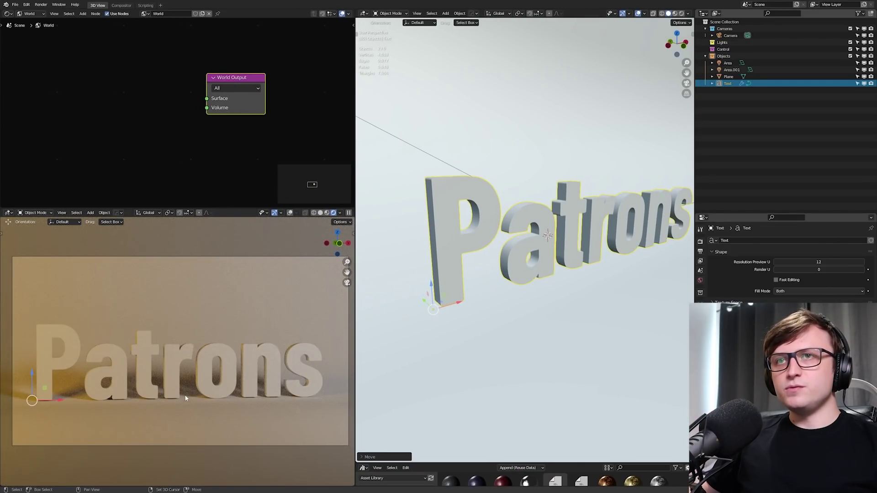
pyautogui.hotkey('ctrl', 'space')
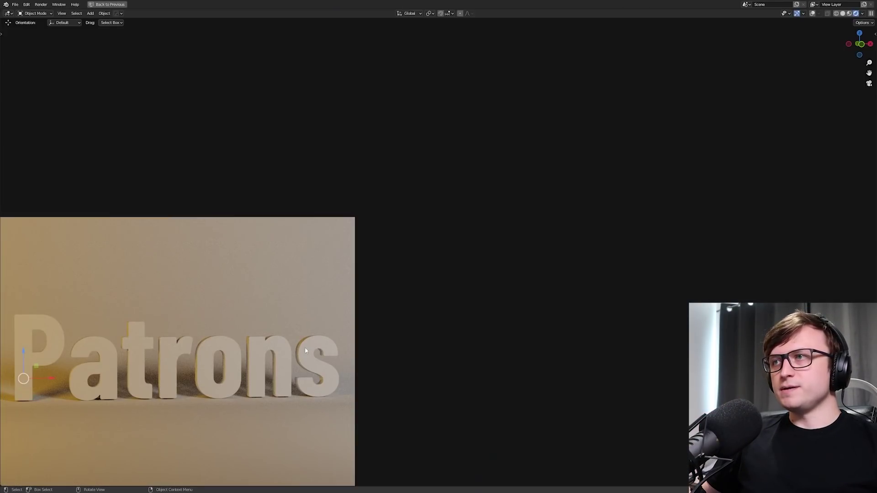
pyautogui.press('z')
pyautogui.press('Escape')
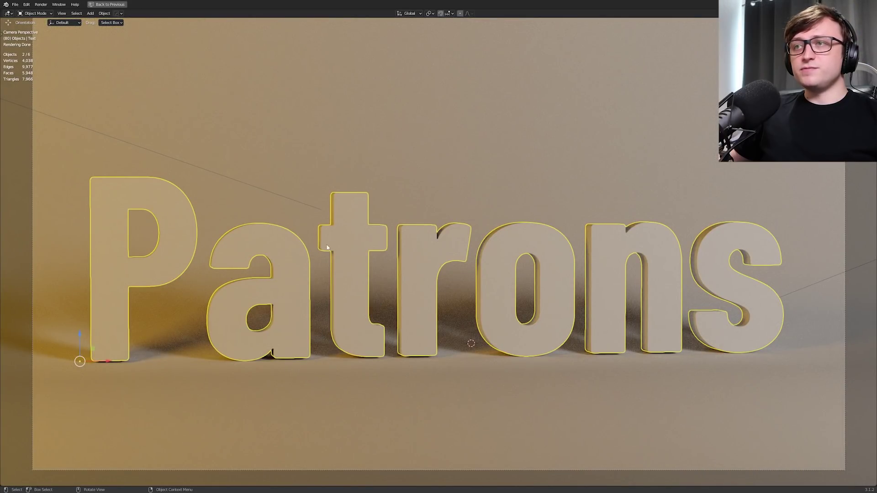
pyautogui.press('g')
pyautogui.press('z')
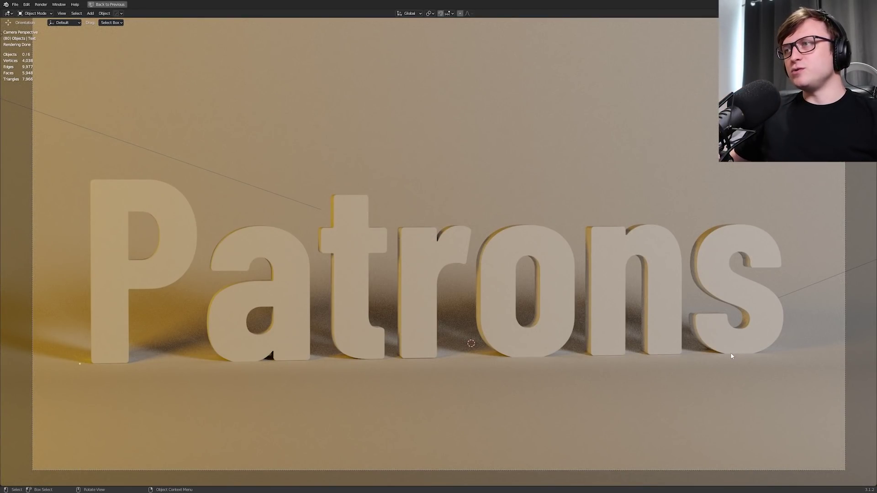
pyautogui.scroll(-2, 732, 356)
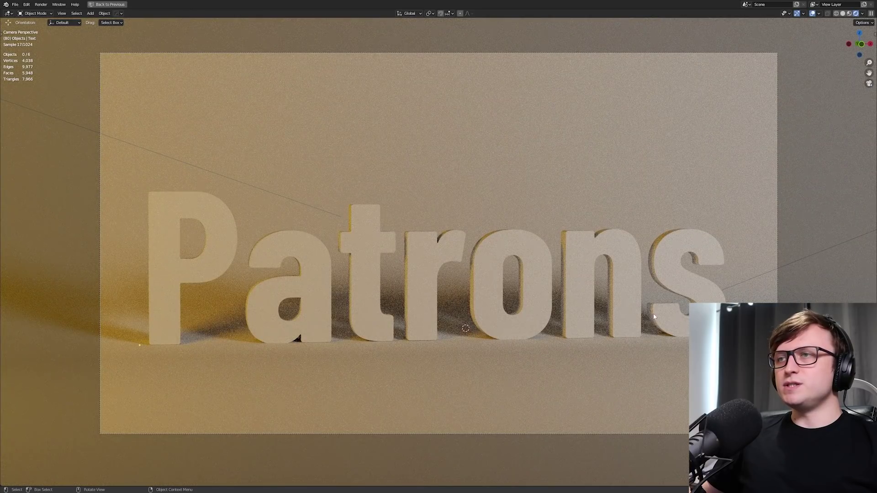
pyautogui.press('F3')
pyautogui.write('walk')
pyautogui.press('Return')
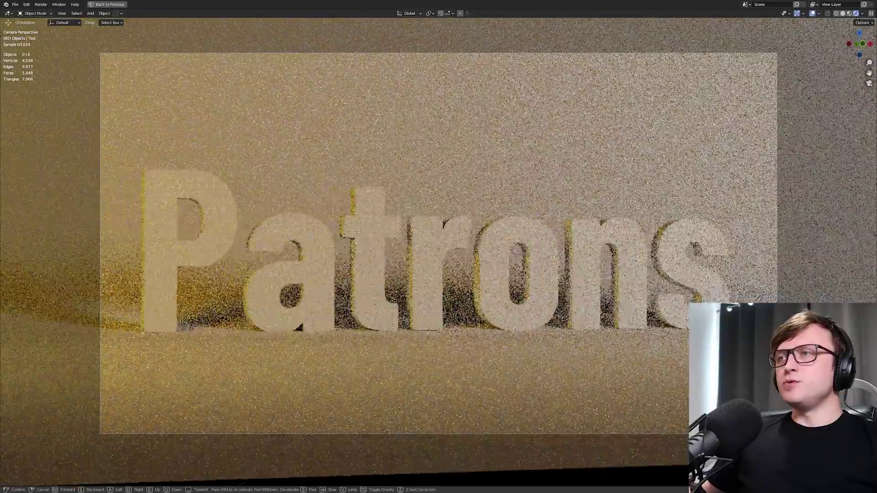
pyautogui.click(439, 253)
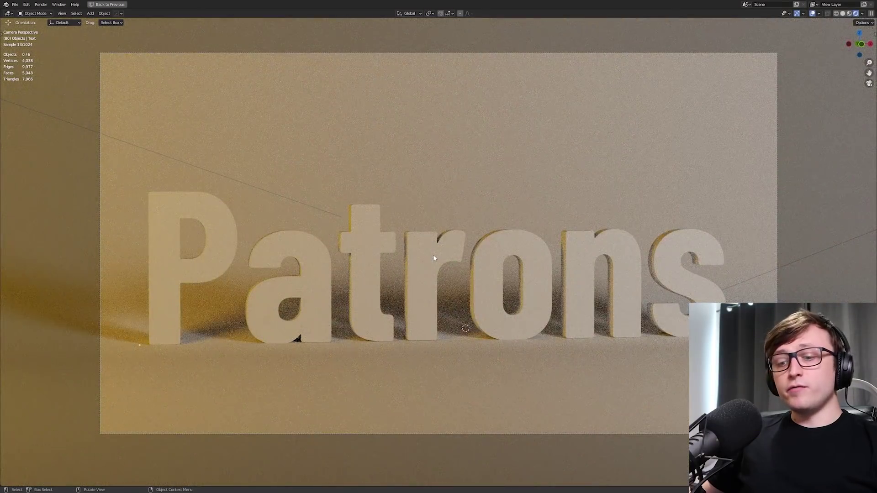
# - Reposition the camera with walk navigation, moving it left, forward and down to view the text at a slight angle
pyautogui.hotkey('shift', '`')
pyautogui.press('a')
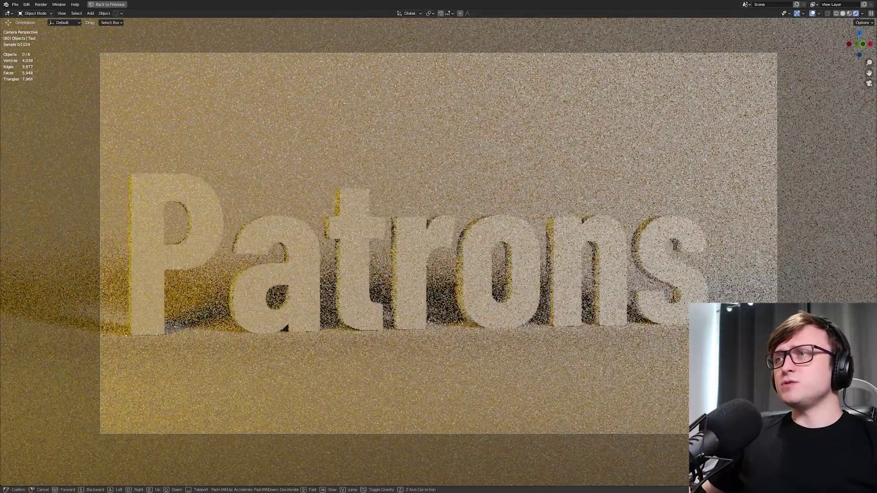
pyautogui.press('a')
pyautogui.press('w')
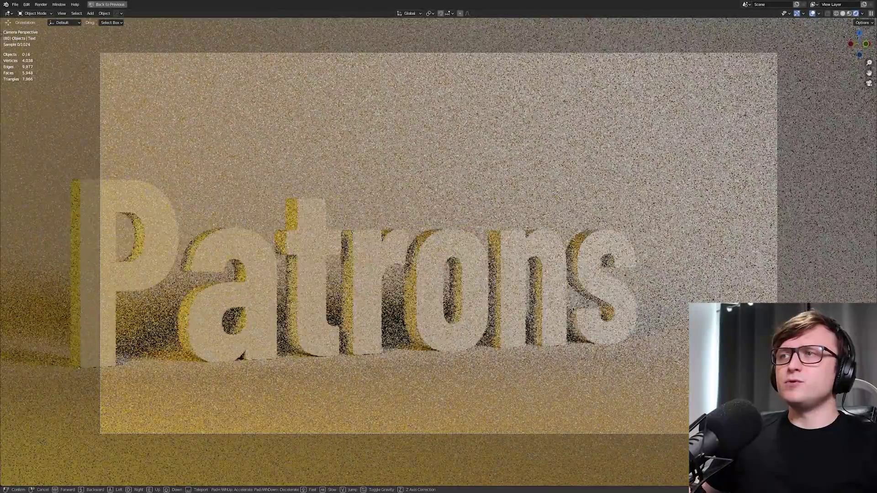
pyautogui.press('q')
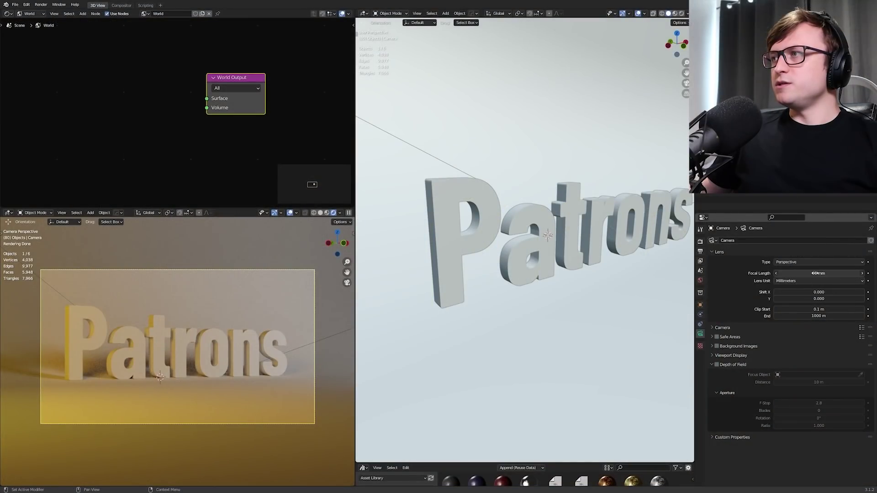
# - Set the camera's focal length to 72 mm and bring the camera closer so the text fills more of the frame
pyautogui.moveTo(818, 274); pyautogui.dragTo(800, 273)
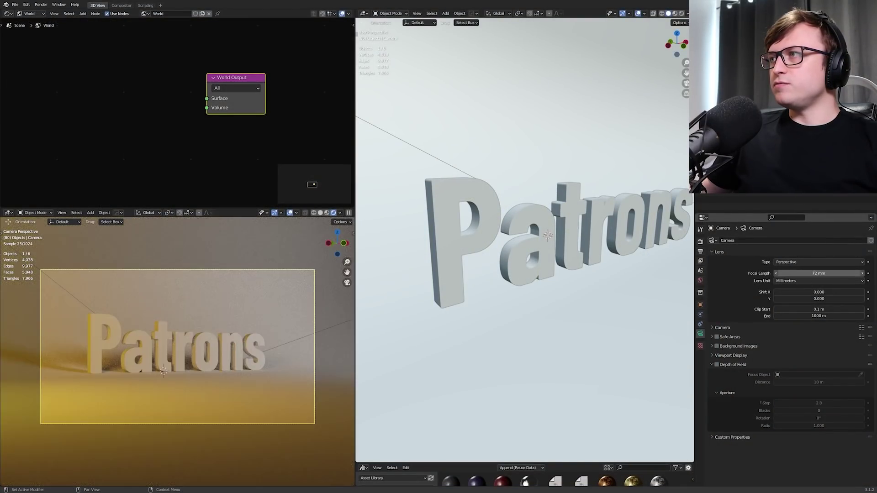
pyautogui.click(815, 274)
pyautogui.press('Return')
pyautogui.hotkey('ctrl', 'space')
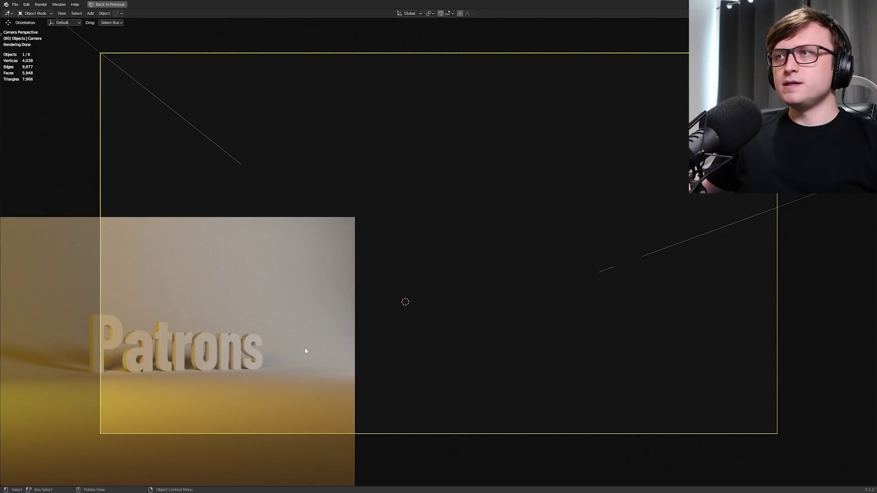
pyautogui.scroll(5, 408, 346)
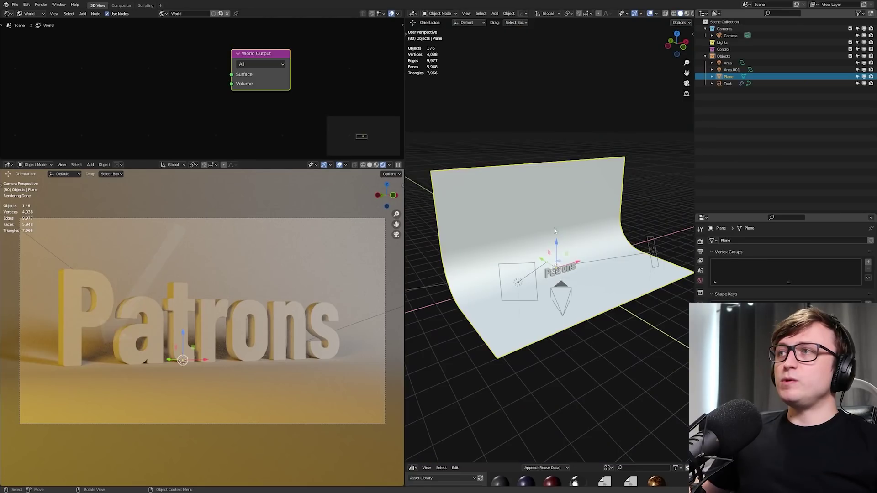
pyautogui.moveTo(543, 213); pyautogui.dragTo(561, 166, button='middle')
pyautogui.press('g')
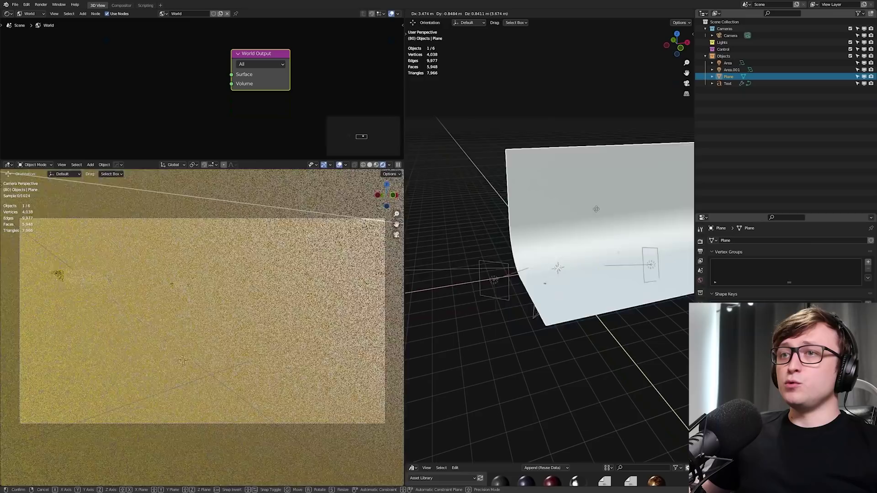
pyautogui.rightClick(556, 246)
pyautogui.moveTo(556, 256); pyautogui.dragTo(563, 256, button='middle')
pyautogui.hotkey('alt', 'a')
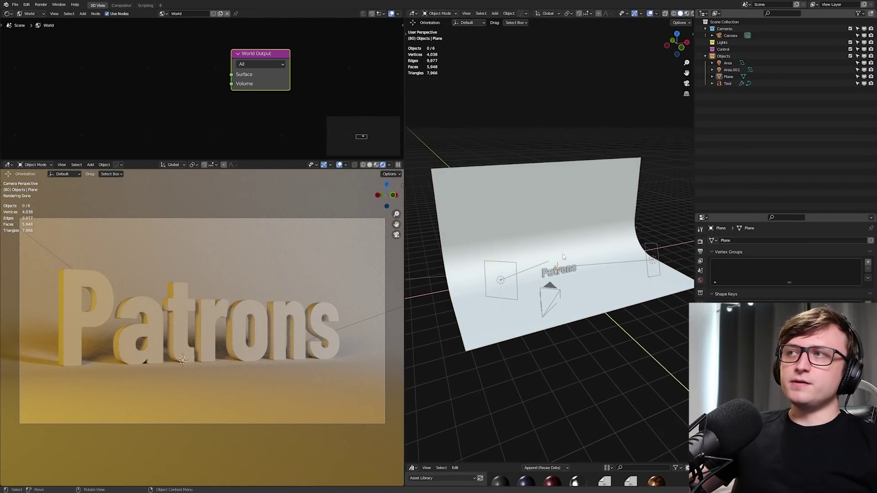
# - Select the curved backdrop plane and add a new Principled BSDF material to it
pyautogui.click(588, 221)
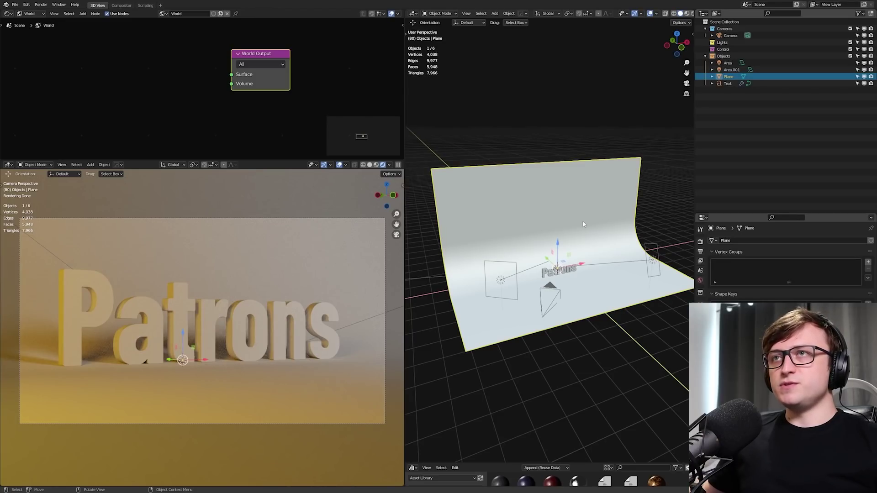
pyautogui.scroll(4, 634, 366)
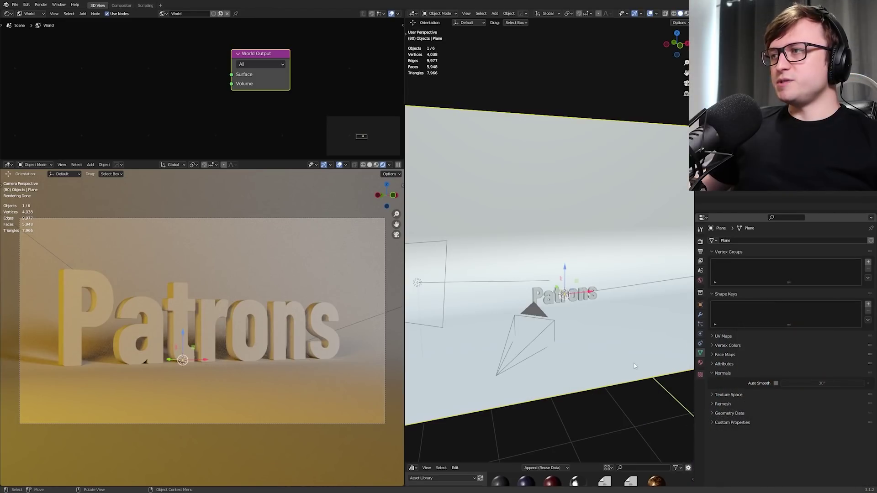
pyautogui.click(699, 364)
pyautogui.click(785, 269)
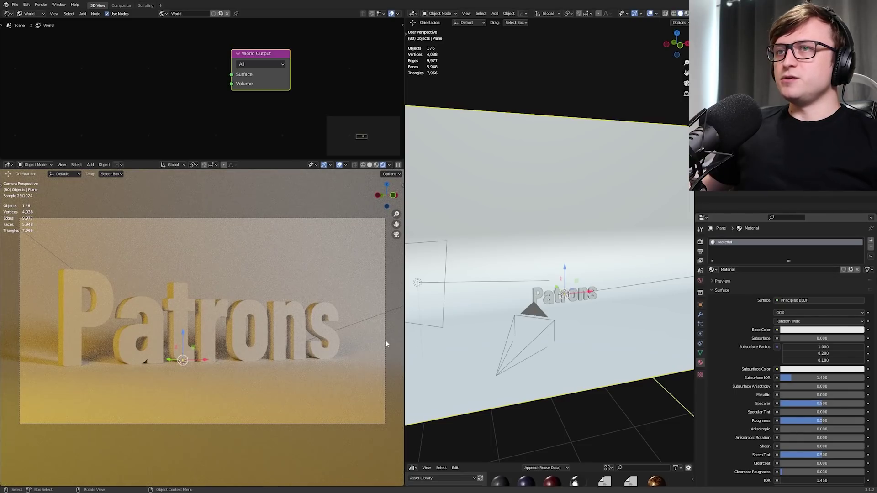
# - Enlarge the node editor and switch it from the world nodes to the backdrop's object material nodes, framing the Principled BSDF
pyautogui.moveTo(238, 161); pyautogui.dragTo(238, 229)
pyautogui.click(7, 14)
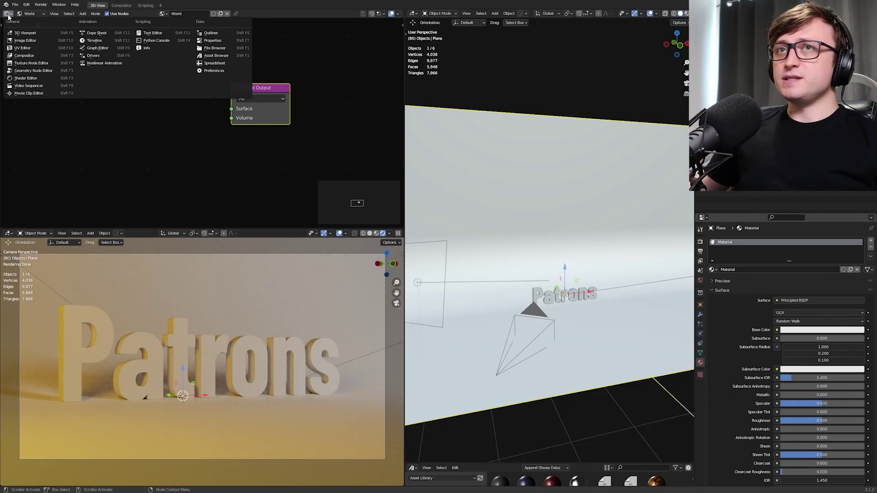
pyautogui.press('Escape')
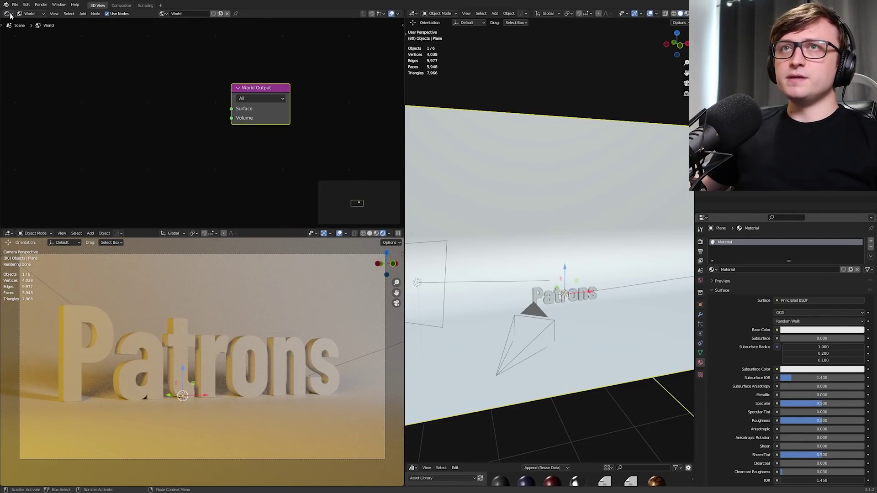
pyautogui.click(36, 15)
pyautogui.click(37, 22)
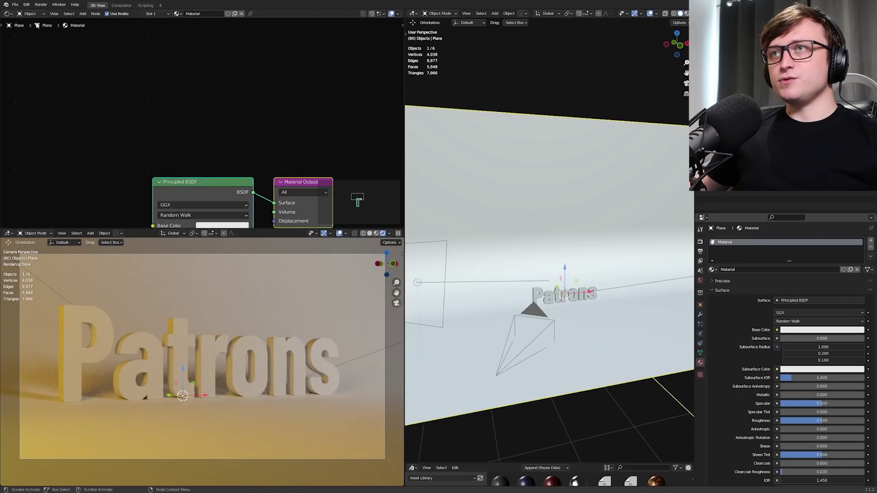
pyautogui.press('Home')
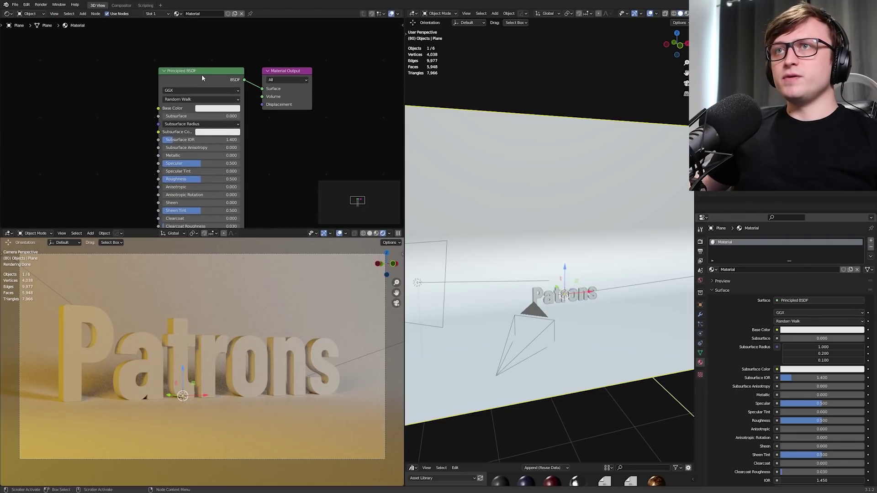
pyautogui.scroll(3, 234, 130)
pyautogui.moveTo(196, 156); pyautogui.dragTo(198, 211, button='middle')
pyautogui.scroll(1, 192, 137)
# - Try a light pink base colour on the backdrop material and undo it
pyautogui.click(190, 99)
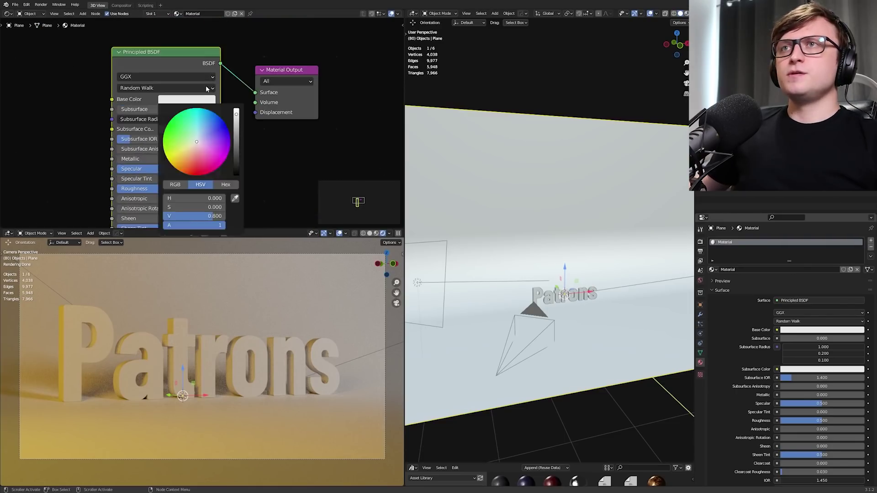
pyautogui.click(190, 99)
pyautogui.moveTo(199, 137)
pyautogui.mouseDown()
pyautogui.moveTo(212, 124)
pyautogui.moveTo(176, 130)
pyautogui.moveTo(200, 146)
pyautogui.mouseUp()
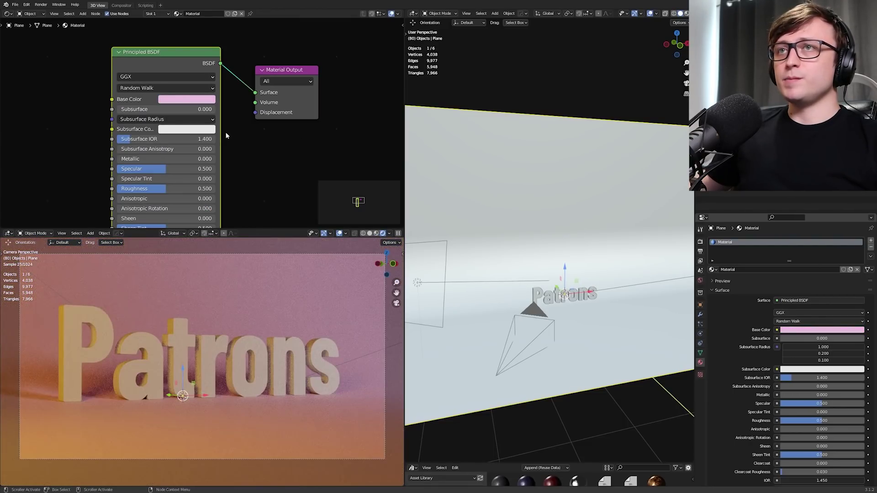
pyautogui.hotkey('ctrl', 'z')
# - Compare the backdrop material's roughness at 1.000 and at 0.000
pyautogui.moveTo(140, 208); pyautogui.dragTo(140, 168, button='middle')
pyautogui.moveTo(168, 152); pyautogui.dragTo(218, 152)
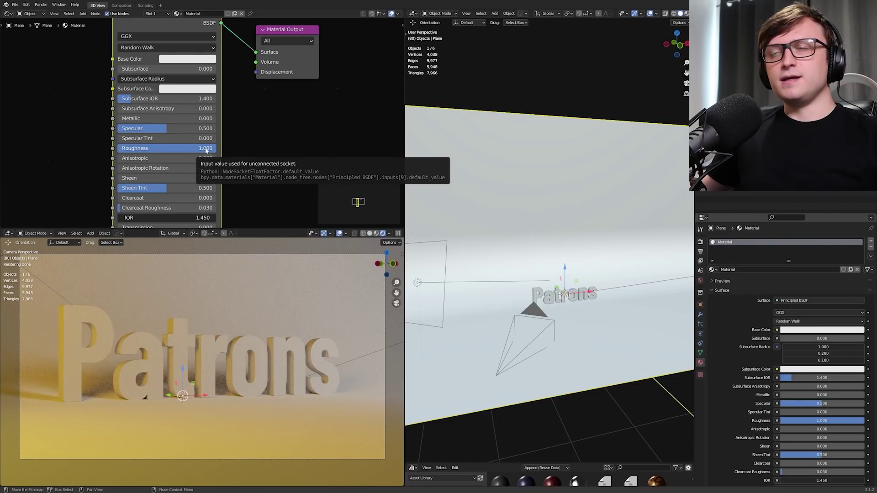
pyautogui.moveTo(206, 151); pyautogui.dragTo(178, 151)
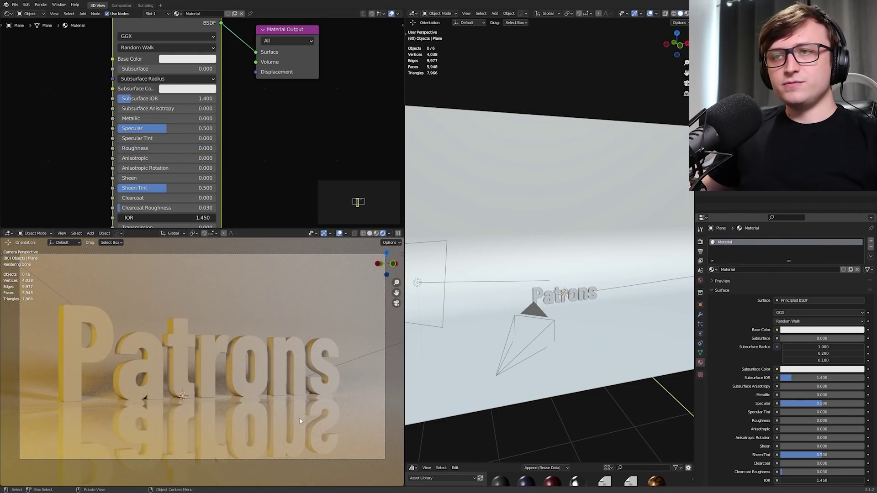
# - Darken the backdrop material's base colour to a grey of value 0.406 and set its roughness to 0.073
pyautogui.click(190, 64)
pyautogui.moveTo(239, 80)
pyautogui.mouseDown()
pyautogui.moveTo(240, 140)
pyautogui.moveTo(240, 74)
pyautogui.mouseUp()
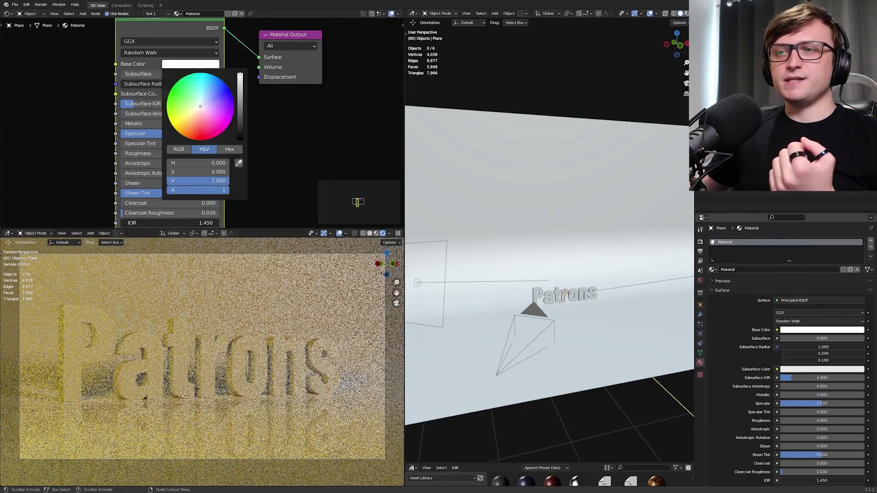
pyautogui.moveTo(240, 74); pyautogui.dragTo(240, 95)
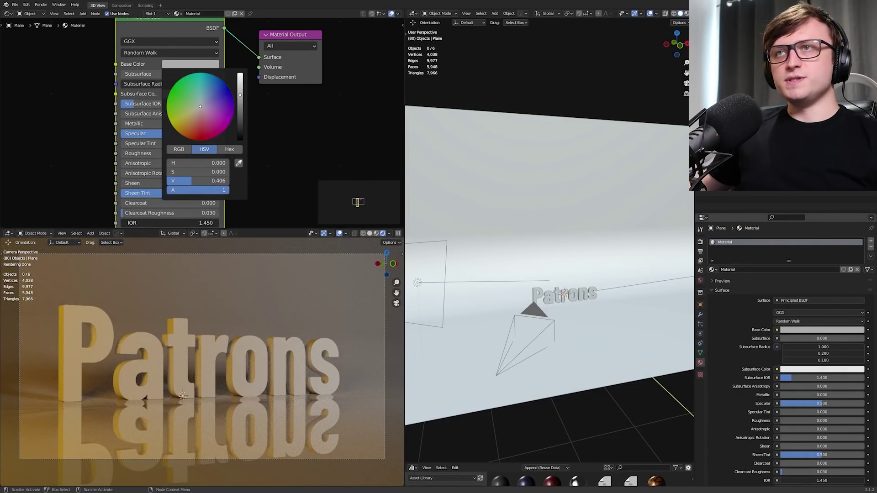
pyautogui.moveTo(207, 182); pyautogui.dragTo(223, 162, button='middle')
pyautogui.moveTo(157, 134); pyautogui.dragTo(190, 133)
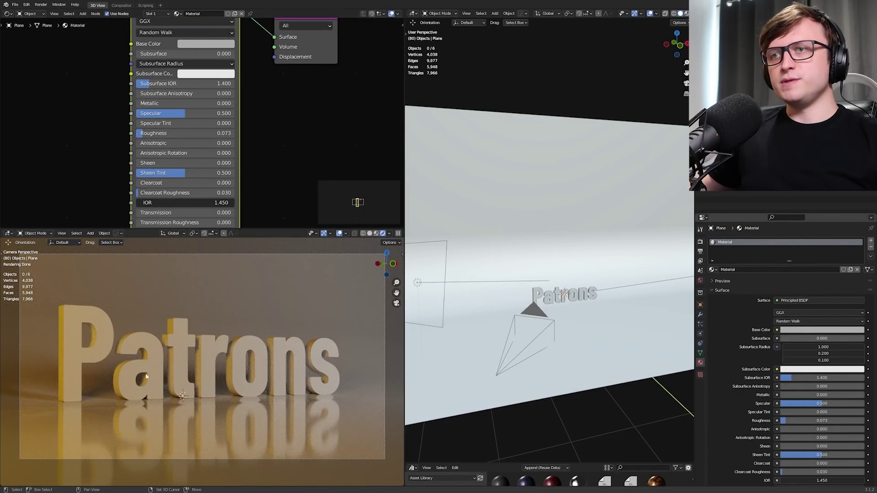
pyautogui.hotkey('ctrl', 'space')
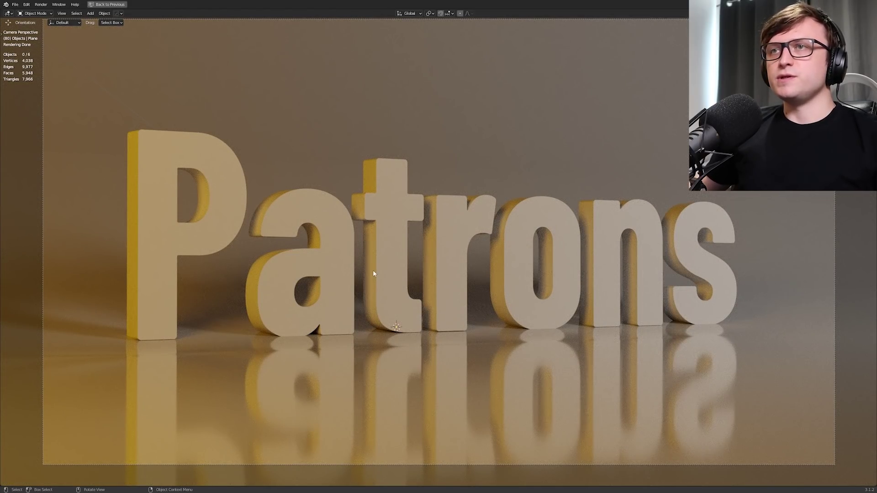
pyautogui.hotkey('ctrl', 'space')
# - Add a Noise Texture node with scale 92.3 and connect its Fac output to the backdrop material's Roughness
pyautogui.moveTo(133, 102)
pyautogui.mouseDown()
pyautogui.moveTo(237, 102)
pyautogui.moveTo(132, 102)
pyautogui.mouseUp()
pyautogui.moveTo(236, 148); pyautogui.dragTo(373, 141, button='middle')
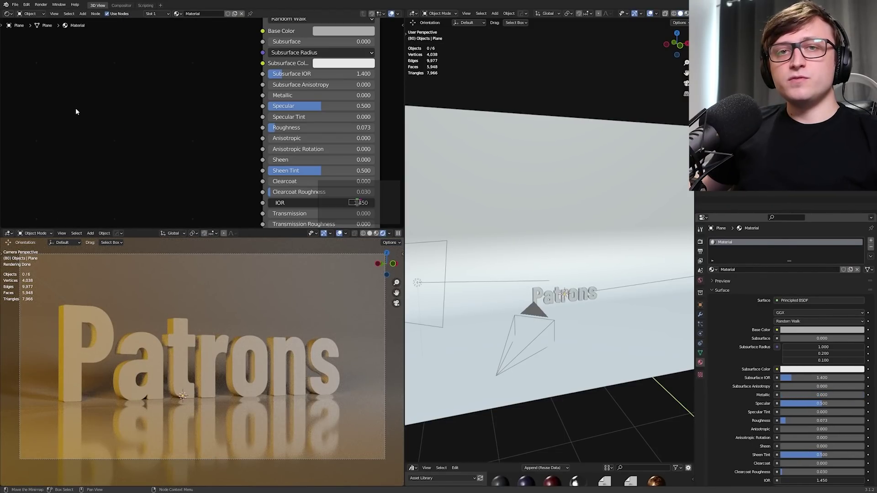
pyautogui.moveTo(99, 114); pyautogui.dragTo(108, 112, button='middle')
pyautogui.hotkey('shift', 'a')
pyautogui.click(104, 106)
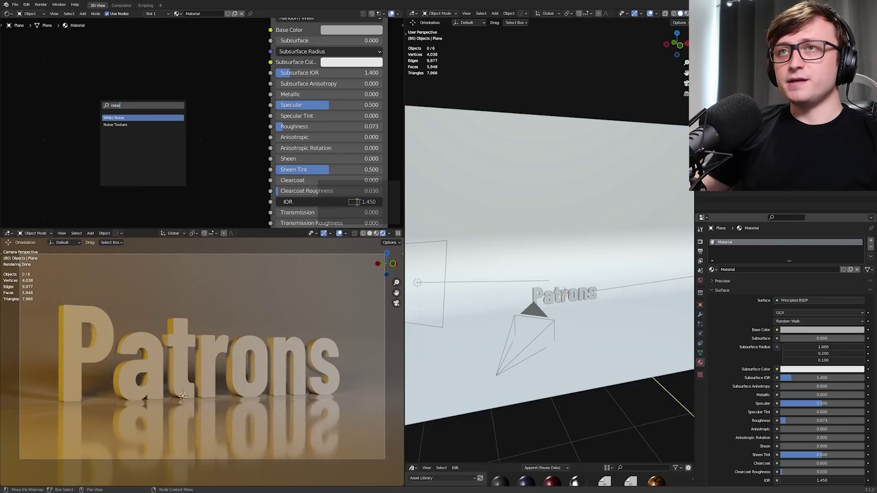
pyautogui.press('Down')
pyautogui.press('Return')
pyautogui.moveTo(167, 122); pyautogui.dragTo(271, 127)
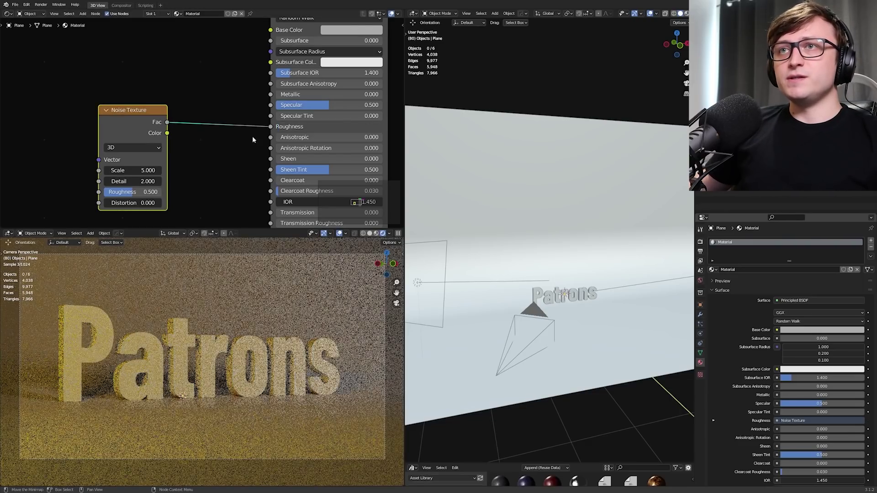
pyautogui.moveTo(133, 171); pyautogui.dragTo(160, 170)
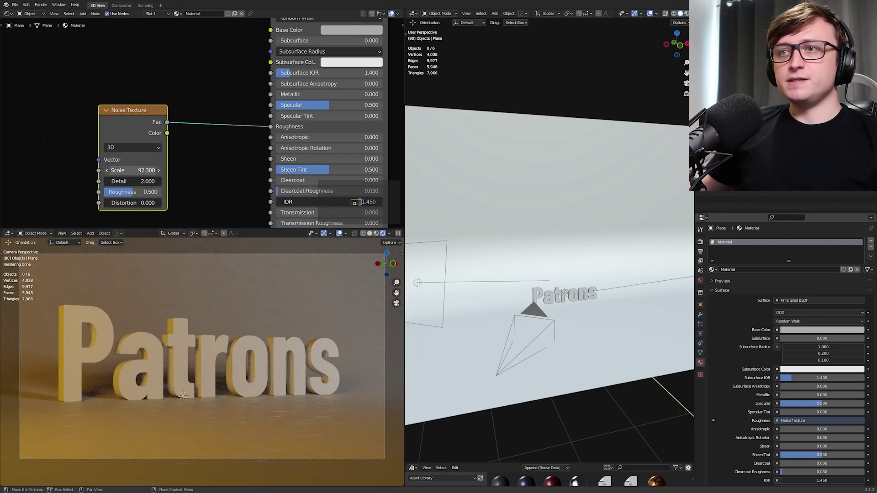
# - Delete the Noise Texture node from the backdrop material
pyautogui.hotkey('ctrl', 'space')
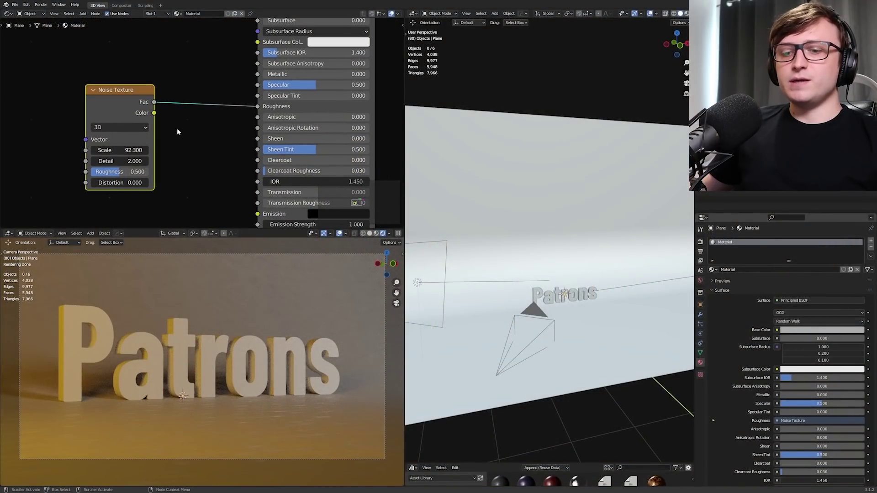
pyautogui.press('x')
pyautogui.moveTo(204, 149); pyautogui.dragTo(168, 162, button='middle')
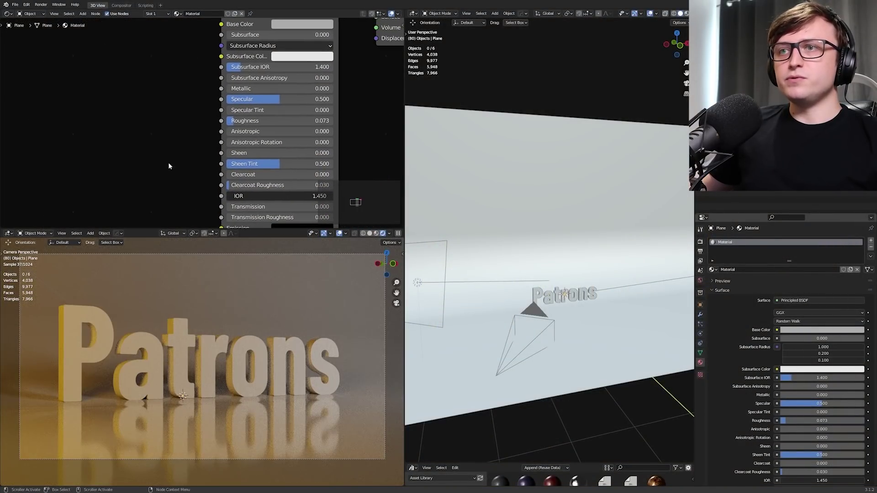
# - Save the file and add a new Principled BSDF material to the Patrons text
pyautogui.hotkey('ctrl', 's')
pyautogui.click(199, 356)
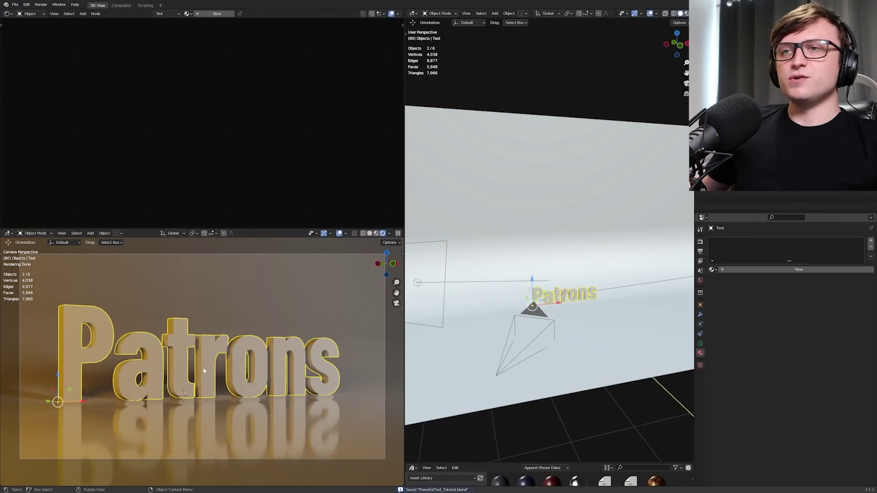
pyautogui.hotkey('alt', 'a')
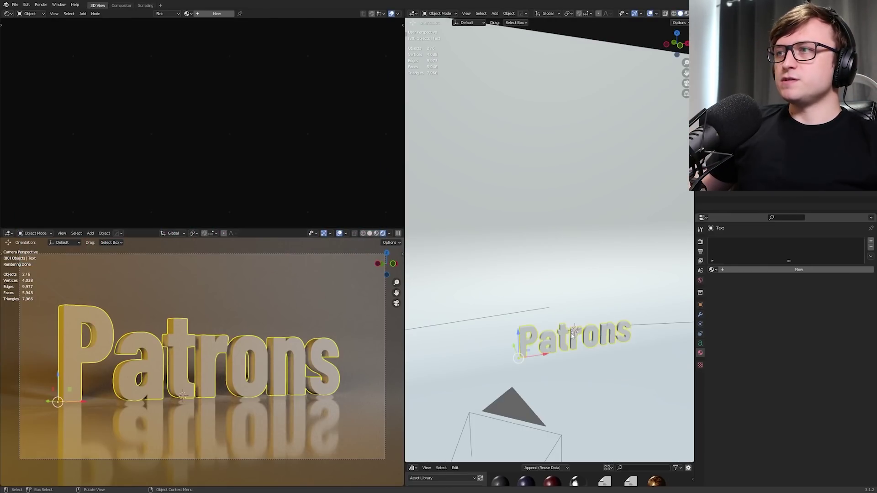
pyautogui.moveTo(546, 351); pyautogui.dragTo(640, 297, button='middle')
pyautogui.click(744, 270)
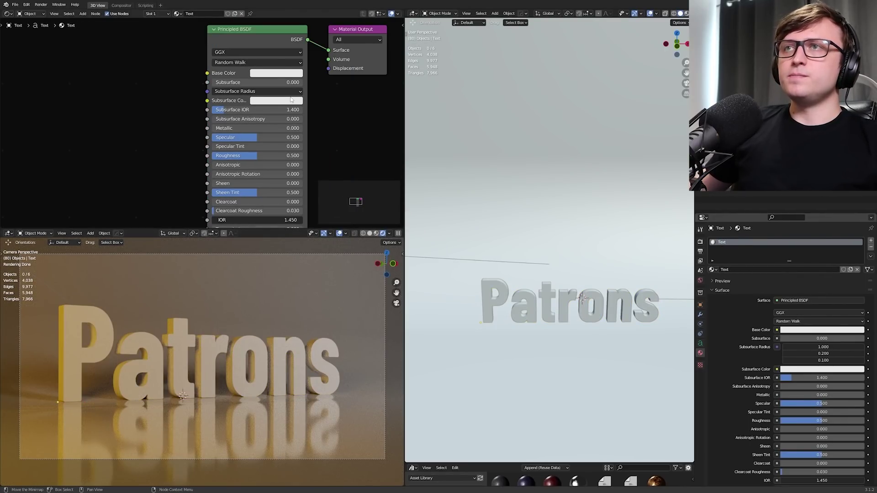
# - Try a light pink base colour on the text material and return it to near-white
pyautogui.click(286, 74)
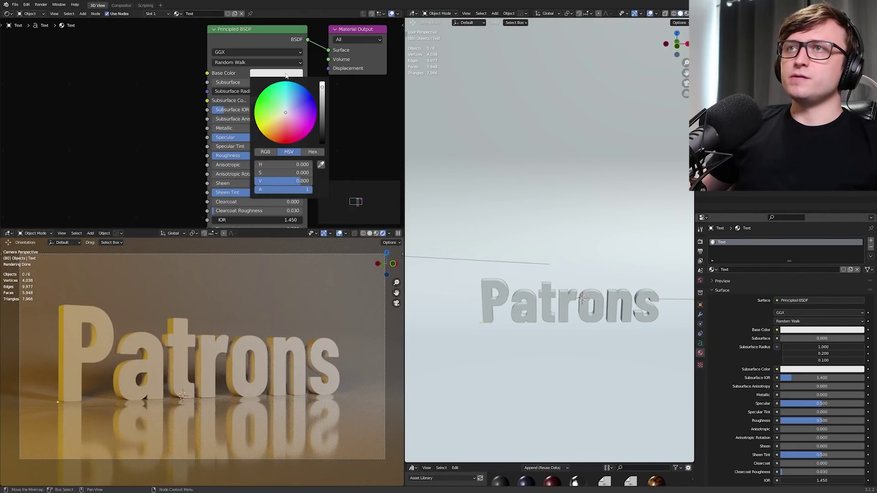
pyautogui.moveTo(323, 106)
pyautogui.mouseDown()
pyautogui.moveTo(322, 141)
pyautogui.moveTo(322, 90)
pyautogui.moveTo(258, 98)
pyautogui.moveTo(287, 143)
pyautogui.moveTo(283, 126)
pyautogui.moveTo(296, 114)
pyautogui.mouseUp()
pyautogui.moveTo(235, 217); pyautogui.dragTo(235, 134, button='middle')
pyautogui.scroll(2, 235, 155)
pyautogui.scroll(-1, 235, 155)
pyautogui.moveTo(251, 166); pyautogui.dragTo(201, 149, button='middle')
pyautogui.scroll(-1, 225, 105)
pyautogui.moveTo(226, 105); pyautogui.dragTo(230, 184, button='middle')
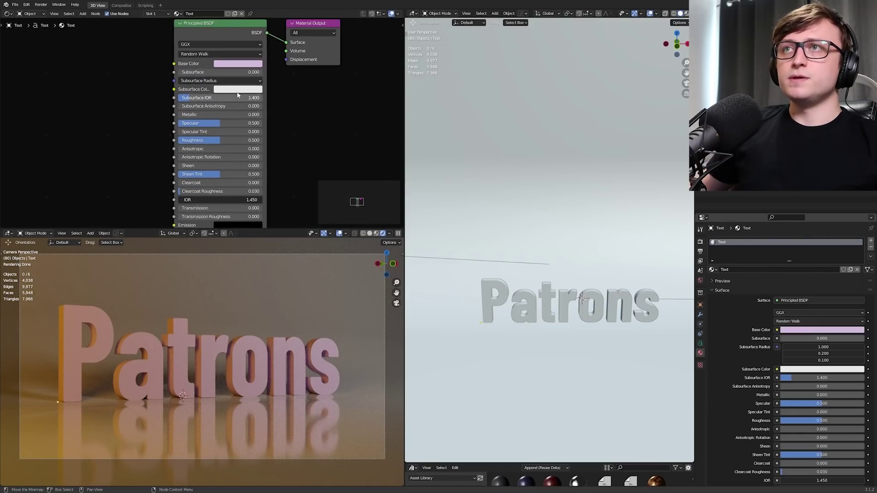
pyautogui.click(238, 63)
pyautogui.click(247, 98)
# - Give the text material a yellow emission colour of value 0.367 and an emission strength of 28.2
pyautogui.moveTo(295, 170); pyautogui.dragTo(298, 119, button='middle')
pyautogui.scroll(2, 299, 118)
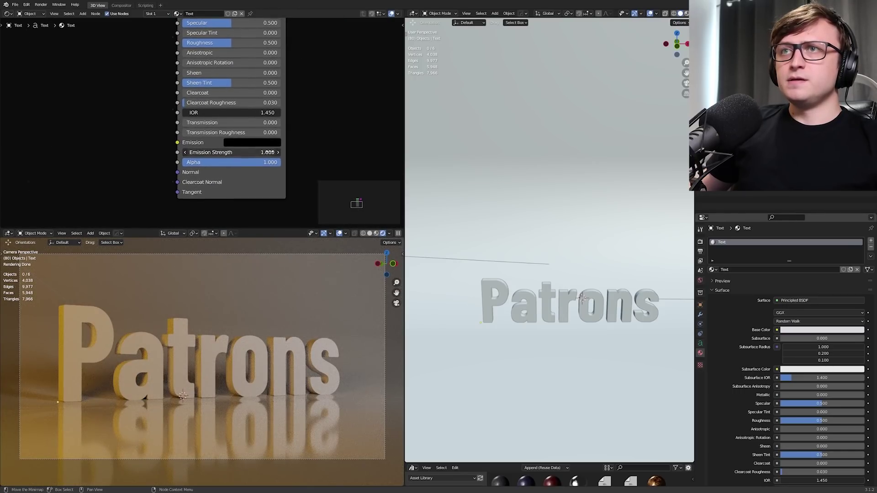
pyautogui.click(239, 137)
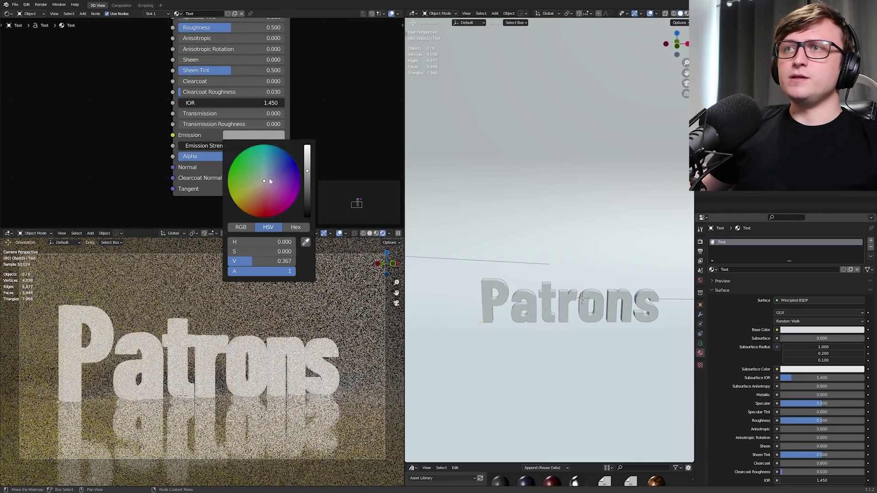
pyautogui.moveTo(270, 181)
pyautogui.mouseDown()
pyautogui.moveTo(295, 180)
pyautogui.moveTo(243, 151)
pyautogui.mouseUp()
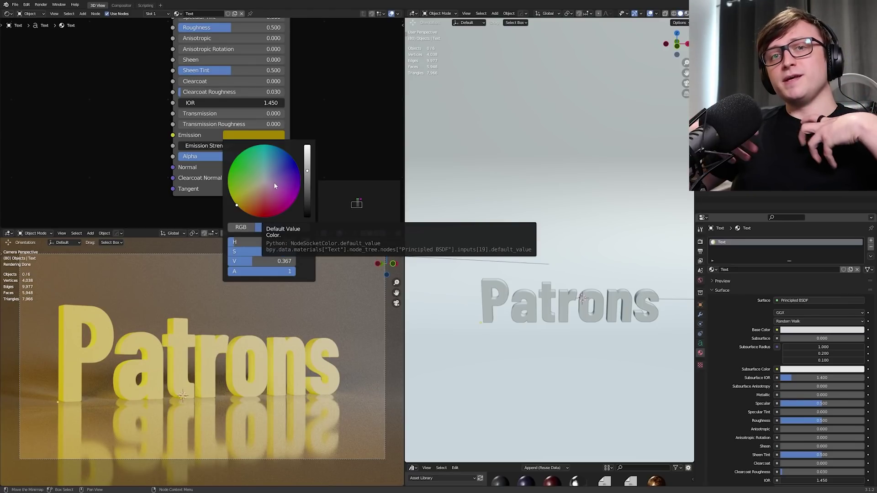
pyautogui.moveTo(237, 146); pyautogui.dragTo(353, 146)
pyautogui.moveTo(292, 145); pyautogui.dragTo(306, 145)
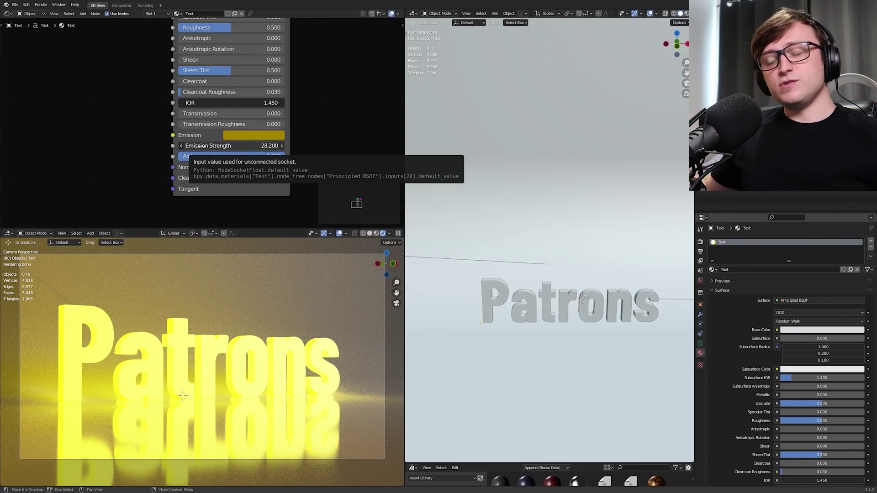
# - Add a monkey mesh on the floor beside the glowing text, scaled down and rotated, to examine how the emission lights it
pyautogui.moveTo(214, 329)
pyautogui.mouseDown(button='middle')
pyautogui.moveTo(250, 310)
pyautogui.moveTo(220, 336)
pyautogui.mouseUp(button='middle')
pyautogui.keyDown('shift'); pyautogui.rightClick(251, 308); pyautogui.keyUp('shift')
pyautogui.hotkey('shift', 'a')
pyautogui.moveTo(225, 338)
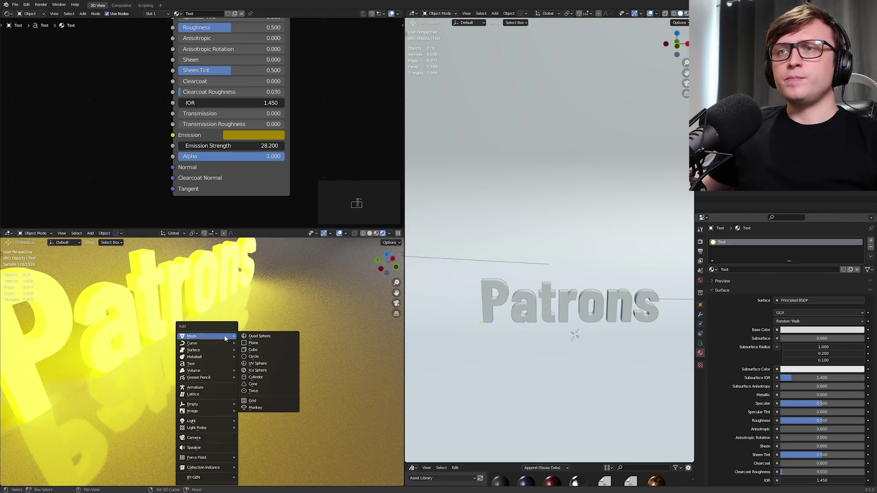
pyautogui.click(263, 406)
pyautogui.press('s')
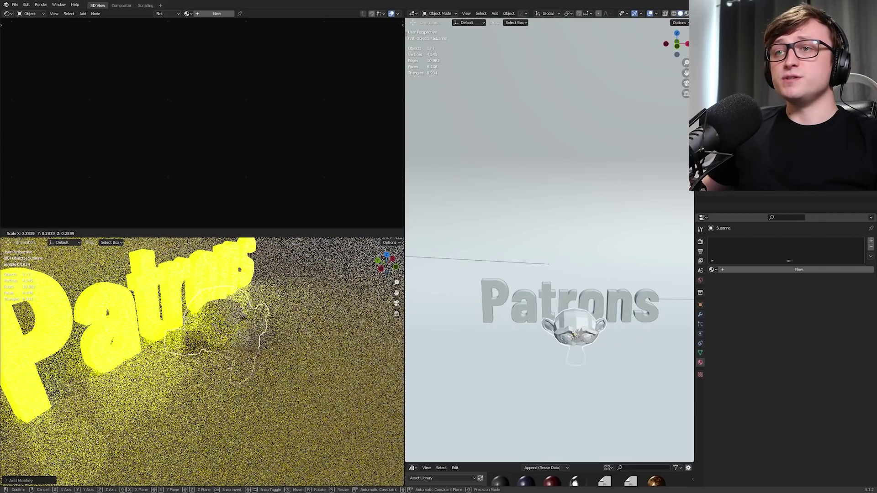
pyautogui.click(261, 365)
pyautogui.press('r')
pyautogui.press('r')
pyautogui.click(190, 286)
pyautogui.click(190, 287)
pyautogui.keyDown('shift'); pyautogui.moveTo(191, 292); pyautogui.dragTo(152, 327, button='middle'); pyautogui.keyUp('shift')
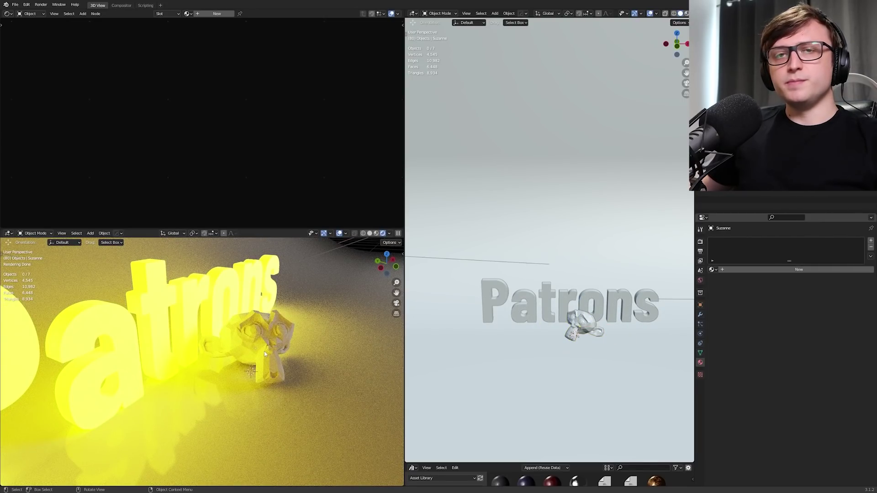
pyautogui.hotkey('ctrl', 'space')
# - Return to the camera view and set the text material's emission strength to 0 and its emission colour to neutral grey
pyautogui.press('KP_0')
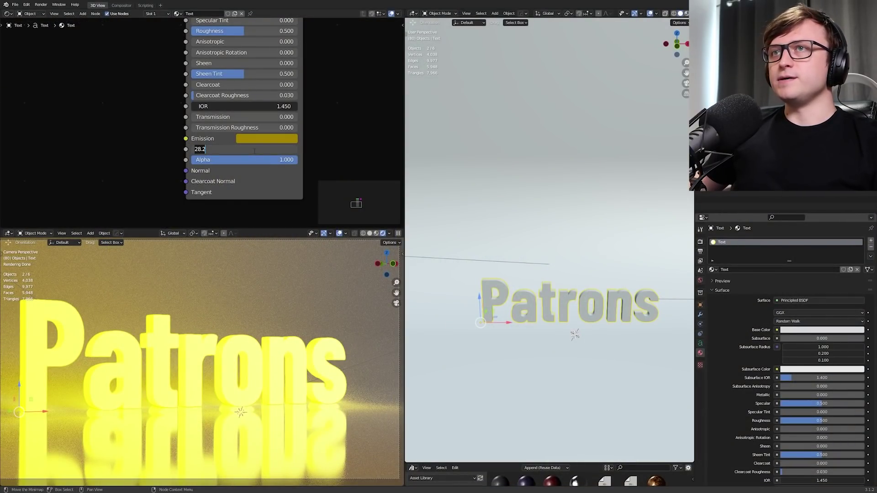
pyautogui.press('BackSpace')
pyautogui.press('BackSpace')
pyautogui.press('BackSpace')
pyautogui.press('BackSpace')
pyautogui.write('0')
pyautogui.press('Return')
pyautogui.click(266, 138)
pyautogui.click(277, 183)
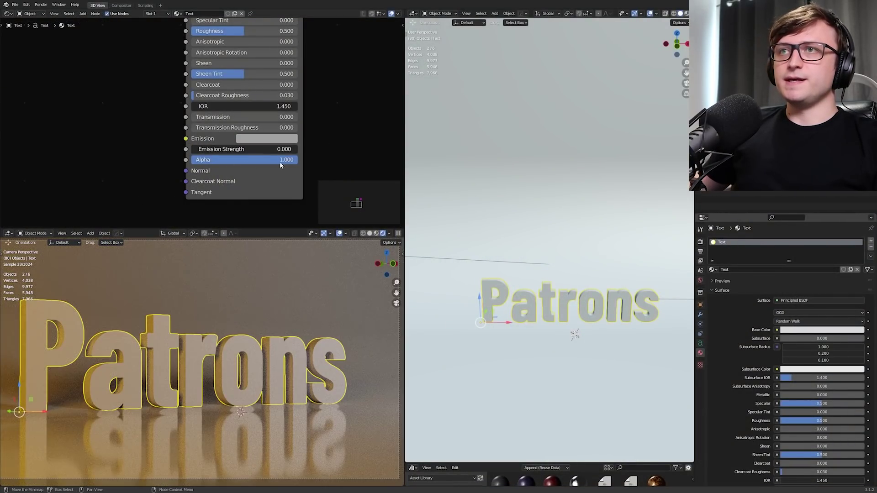
pyautogui.keyDown('shift'); pyautogui.moveTo(196, 323); pyautogui.dragTo(223, 326, button='middle'); pyautogui.keyUp('shift')
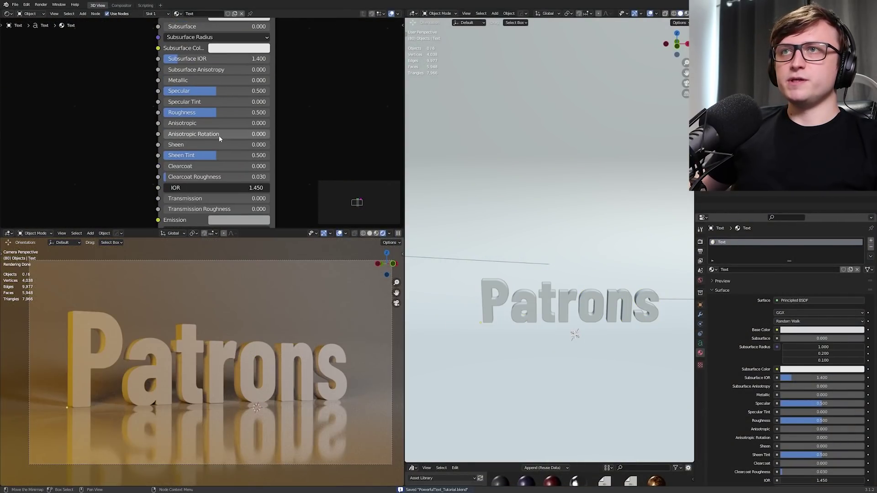
# - Set the text material's roughness to 0.036 and its metallic value to 0.827
pyautogui.moveTo(220, 141); pyautogui.dragTo(220, 156, button='middle')
pyautogui.moveTo(231, 128); pyautogui.dragTo(182, 128)
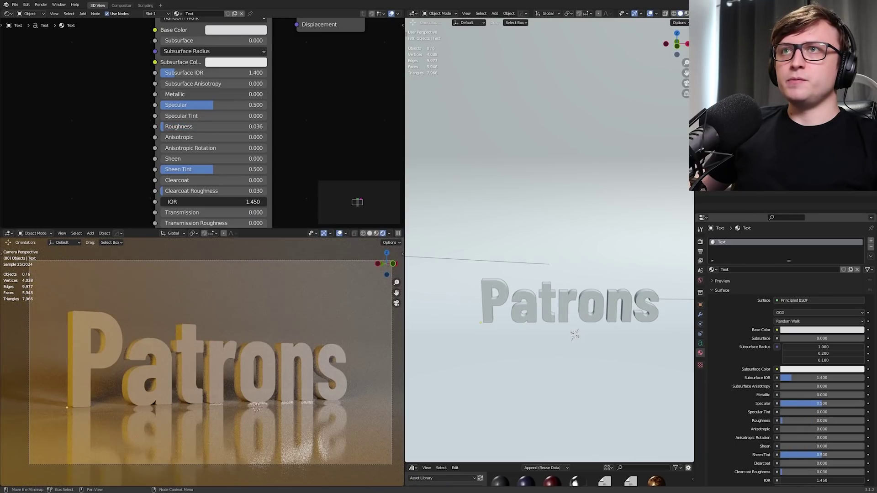
pyautogui.moveTo(182, 95); pyautogui.dragTo(271, 95)
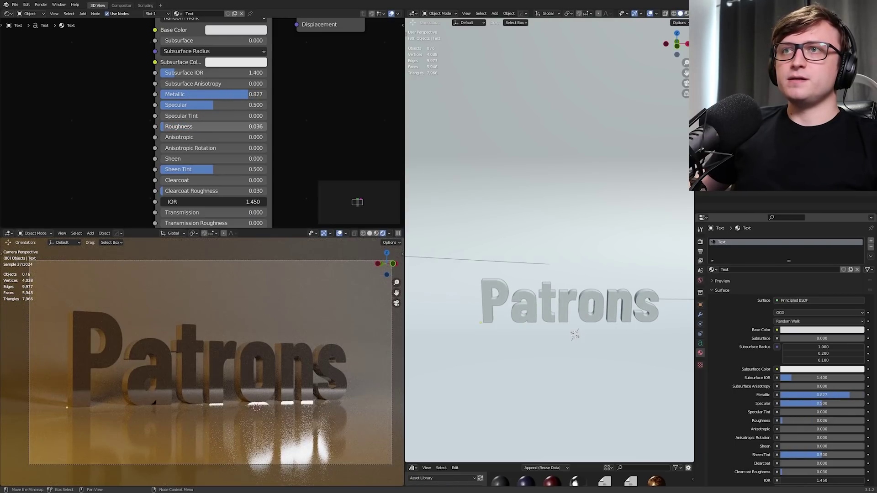
# - Set the text material's metallic value to 0
pyautogui.moveTo(212, 126); pyautogui.dragTo(272, 127)
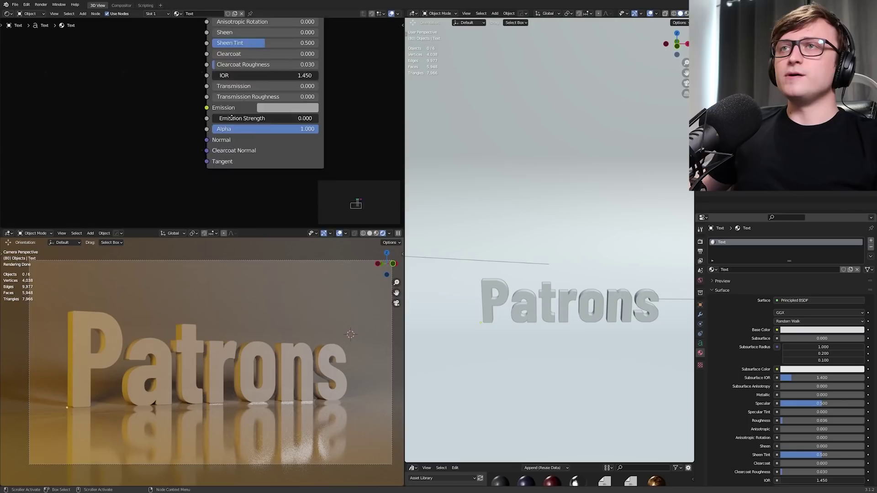
pyautogui.keyDown('ctrl'); pyautogui.hscroll(-5, 230, 112); pyautogui.keyUp('ctrl')
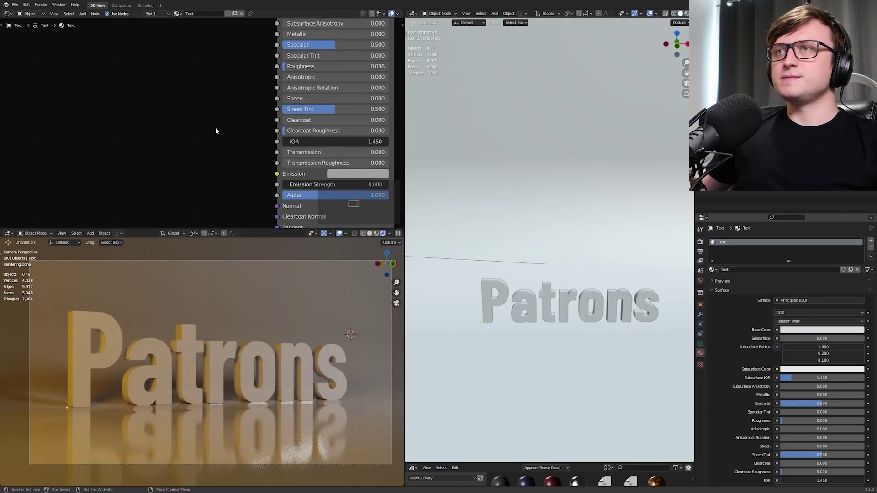
pyautogui.keyDown('shift'); pyautogui.scroll(-5, 253, 151); pyautogui.keyUp('shift')
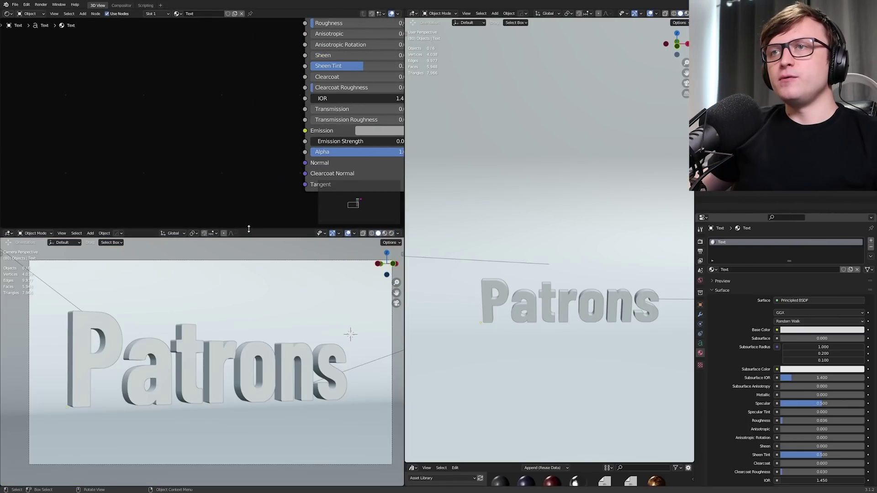
# - Enlarge the shader node editor and show the large viewport as a rendered camera view zoomed on the text
pyautogui.moveTo(249, 229); pyautogui.dragTo(256, 405)
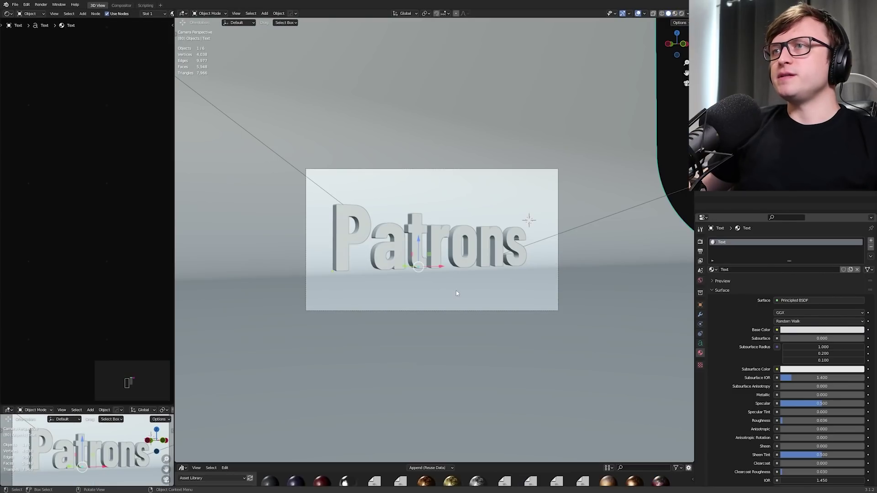
pyautogui.keyDown('ctrl'); pyautogui.moveTo(455, 291); pyautogui.dragTo(465, 184, button='middle'); pyautogui.keyUp('ctrl')
pyautogui.press('z')
pyautogui.click(448, 262)
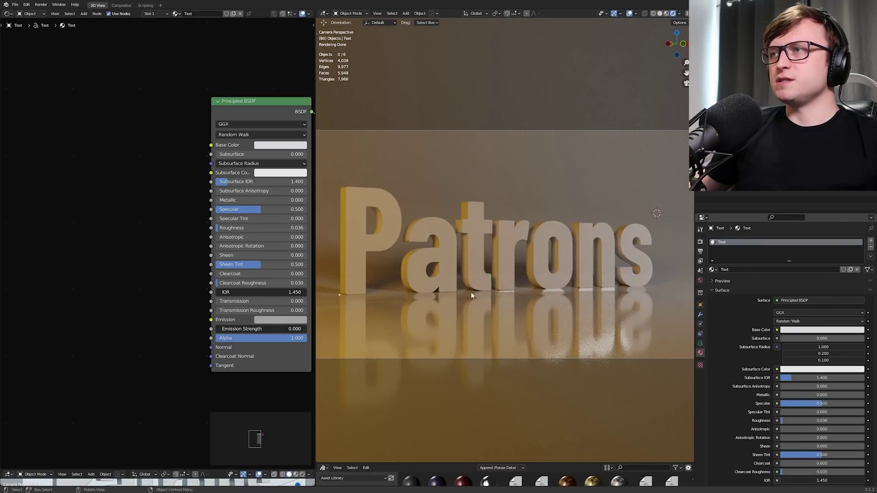
pyautogui.keyDown('shift'); pyautogui.moveTo(463, 292); pyautogui.dragTo(470, 296, button='middle'); pyautogui.keyUp('shift')
# - Add a Wave Texture node, connect its Color to the text material's Emission input, and set the emission strength to 0.81
pyautogui.scroll(2, 155, 253)
pyautogui.hotkey('shift', 'a')
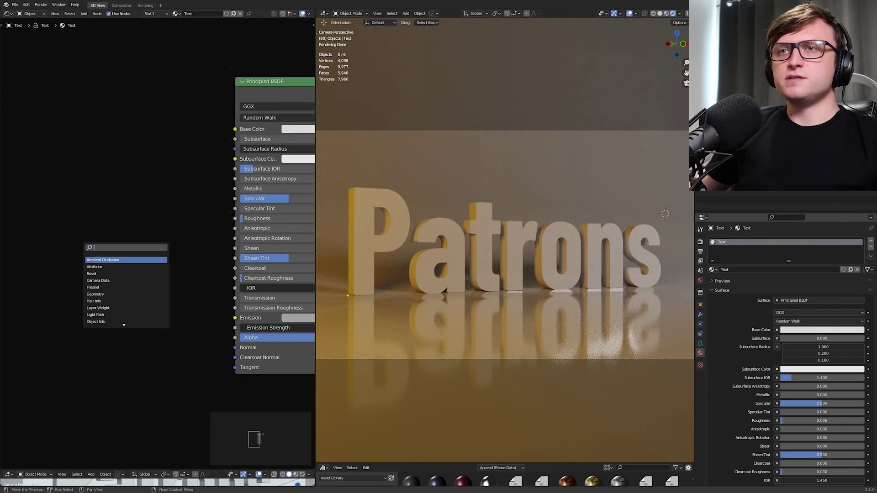
pyautogui.write('wave')
pyautogui.press('Down')
pyautogui.press('Return')
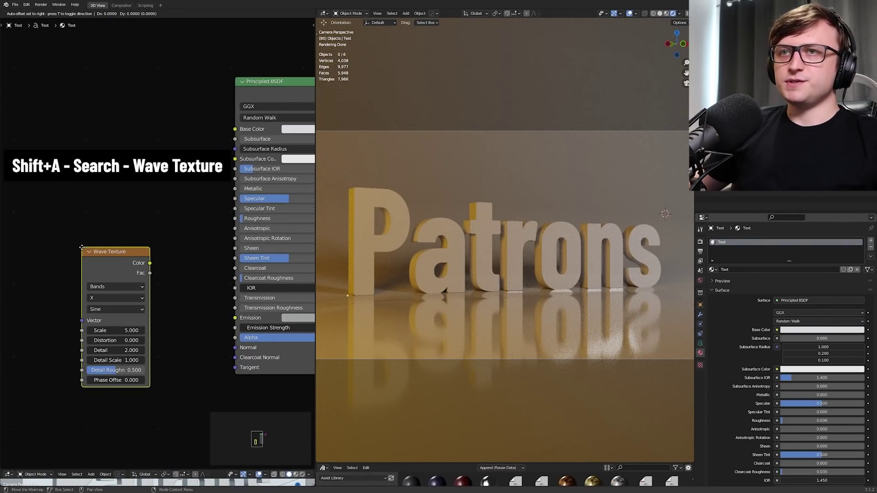
pyautogui.click(34, 208)
pyautogui.moveTo(293, 304); pyautogui.dragTo(256, 281, button='middle')
pyautogui.moveTo(257, 281); pyautogui.dragTo(231, 283)
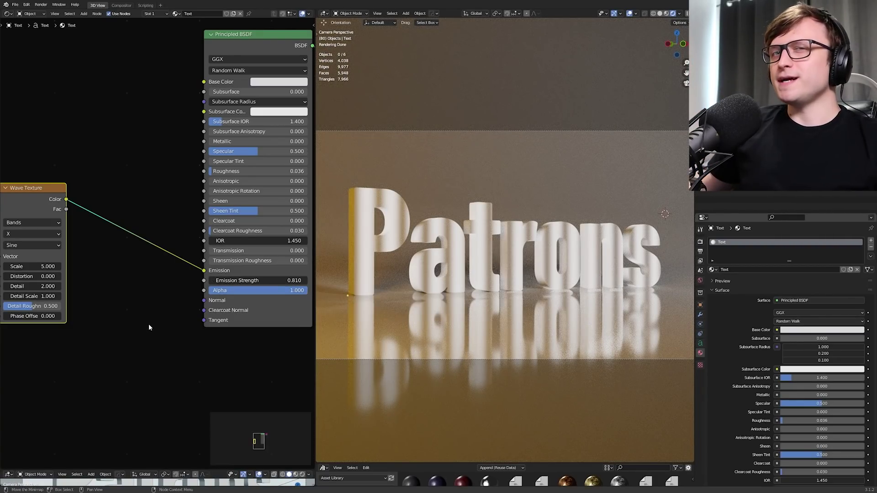
# - Set the wave texture's scale to 26.1, try a distortion of 11.9, and set distortion and detail to 0
pyautogui.moveTo(83, 315); pyautogui.dragTo(108, 313, button='middle')
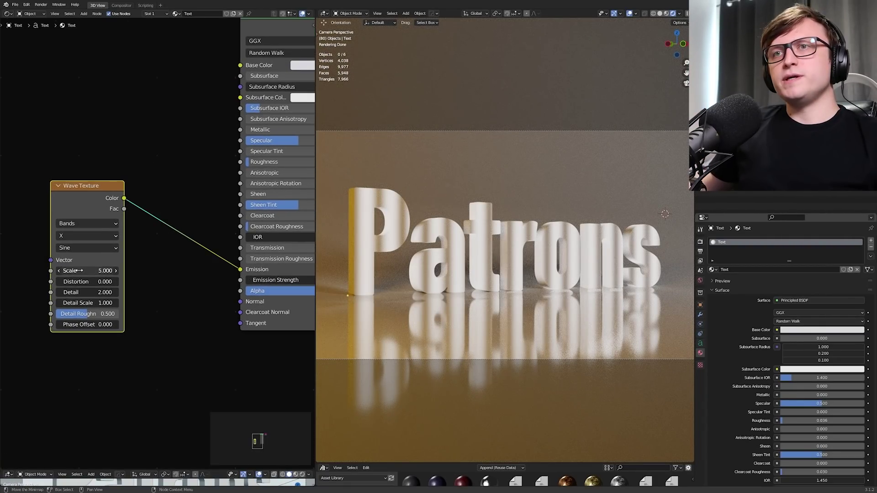
pyautogui.moveTo(104, 270); pyautogui.dragTo(167, 270)
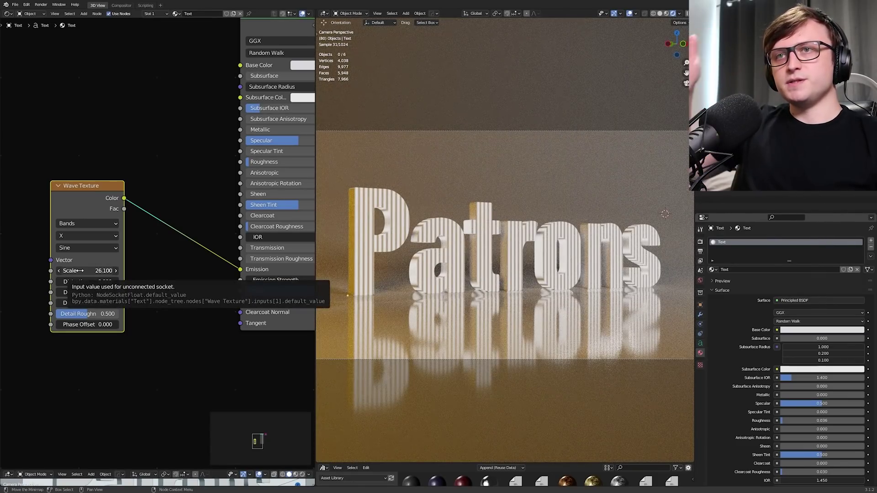
pyautogui.moveTo(86, 281); pyautogui.dragTo(137, 281)
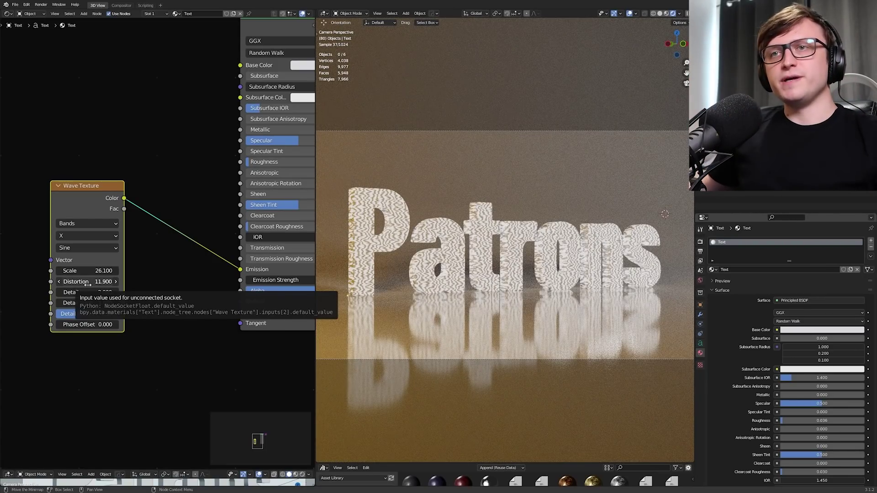
pyautogui.click(106, 283)
pyautogui.write('0')
pyautogui.press('Return')
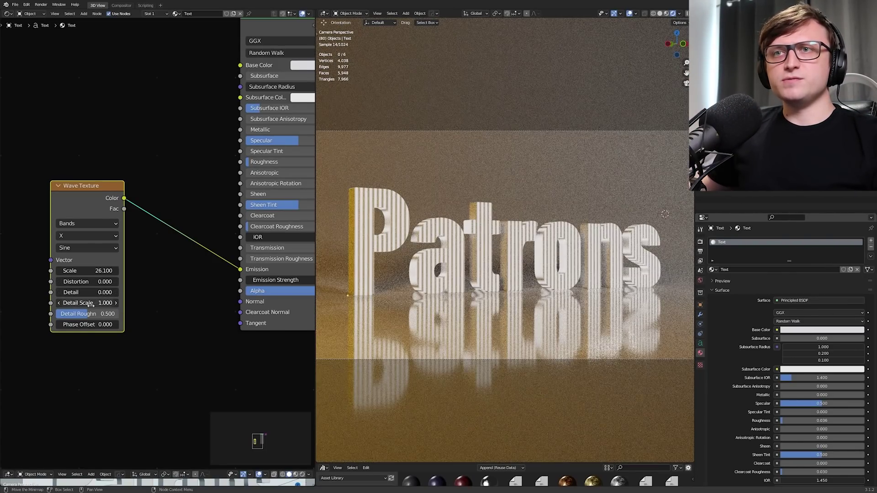
# - Try the Saw wave profile on the letter P's stripes, and set the wave texture's profile to Triangle
pyautogui.moveTo(100, 204); pyautogui.dragTo(112, 213, button='middle')
pyautogui.moveTo(112, 213); pyautogui.dragTo(102, 214)
pyautogui.scroll(2, 387, 270)
pyautogui.scroll(3, 387, 270)
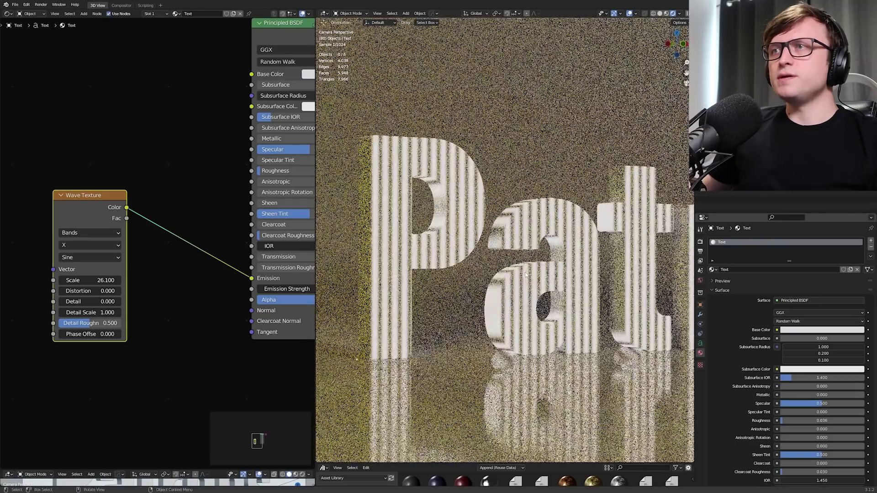
pyautogui.scroll(2, 489, 295)
pyautogui.click(86, 258)
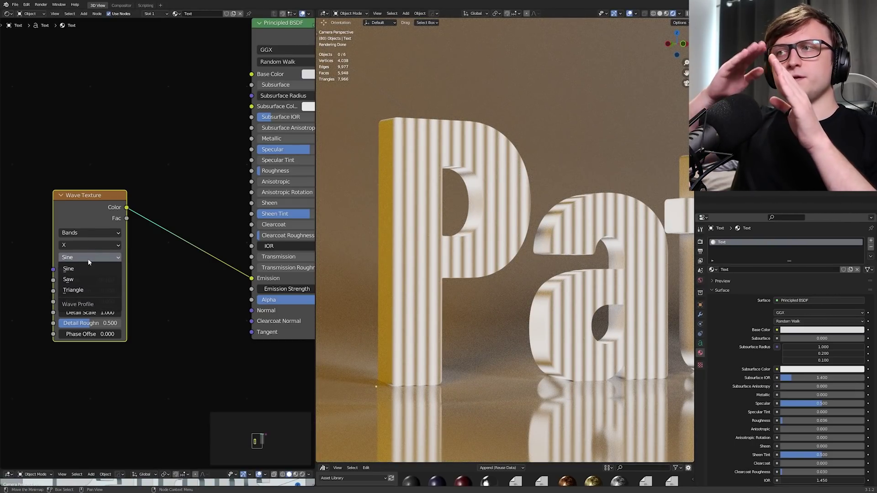
pyautogui.scroll(4, 353, 294)
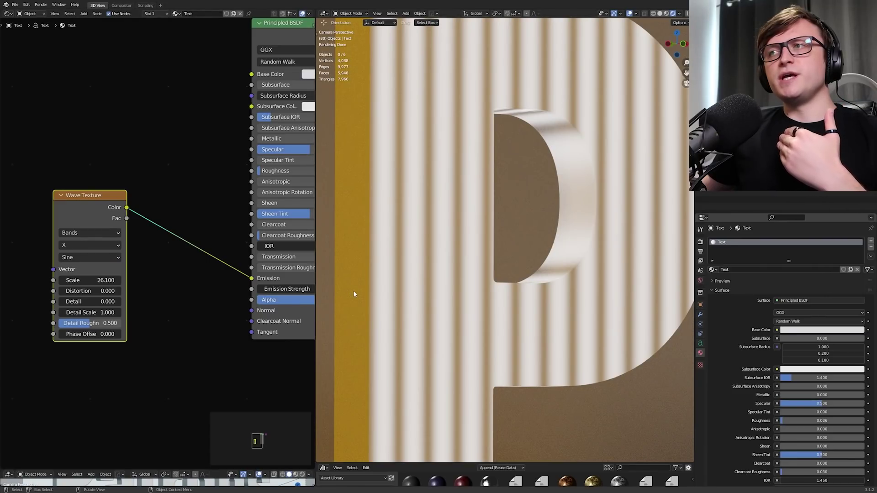
pyautogui.click(105, 258)
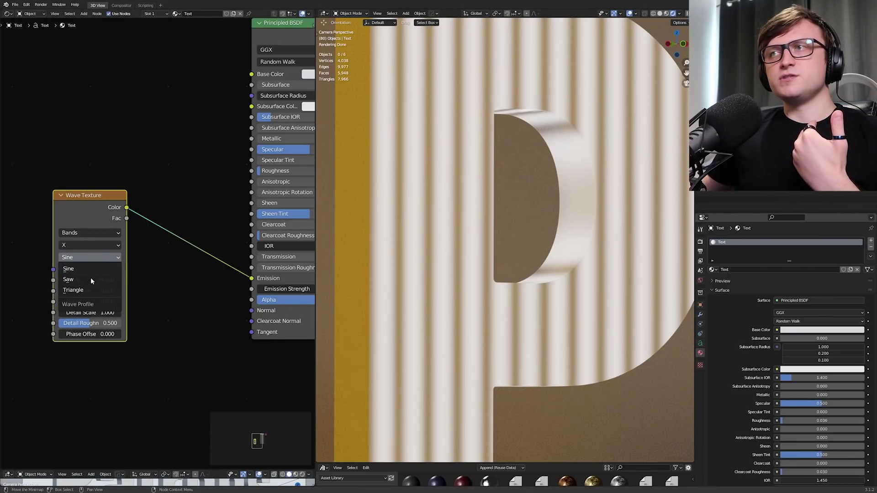
pyautogui.click(92, 280)
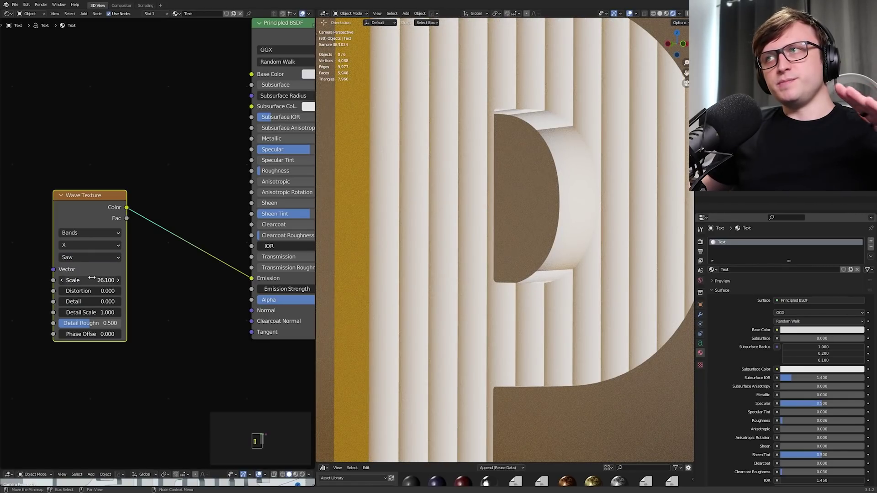
pyautogui.click(92, 258)
pyautogui.click(89, 289)
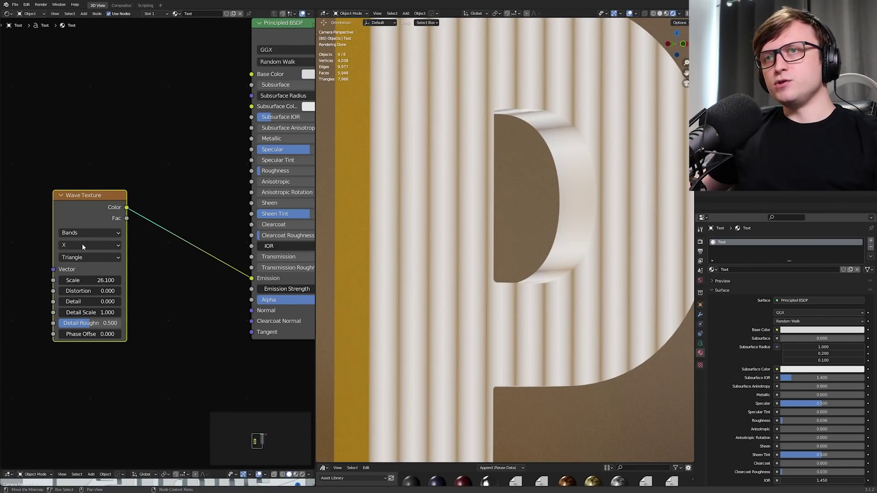
# - Set the wave texture's bands direction to Z and examine the stripes on the letters' sides in a maximized view
pyautogui.scroll(-6, 404, 285)
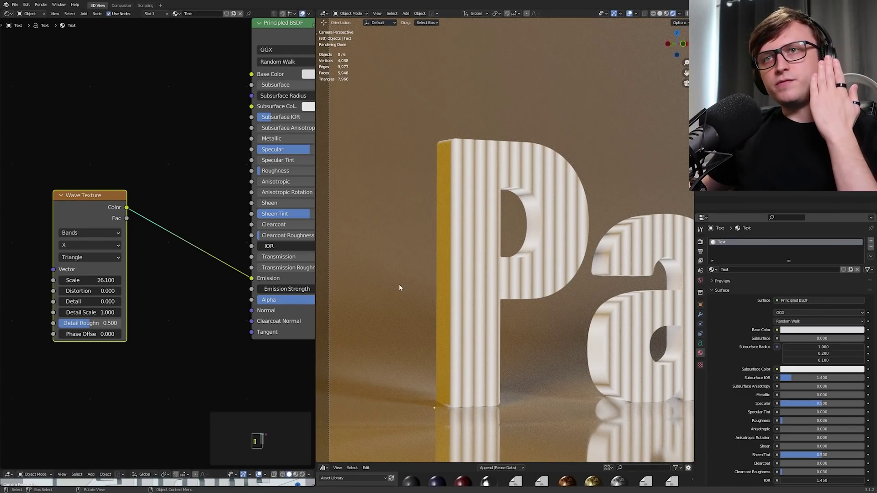
pyautogui.click(106, 247)
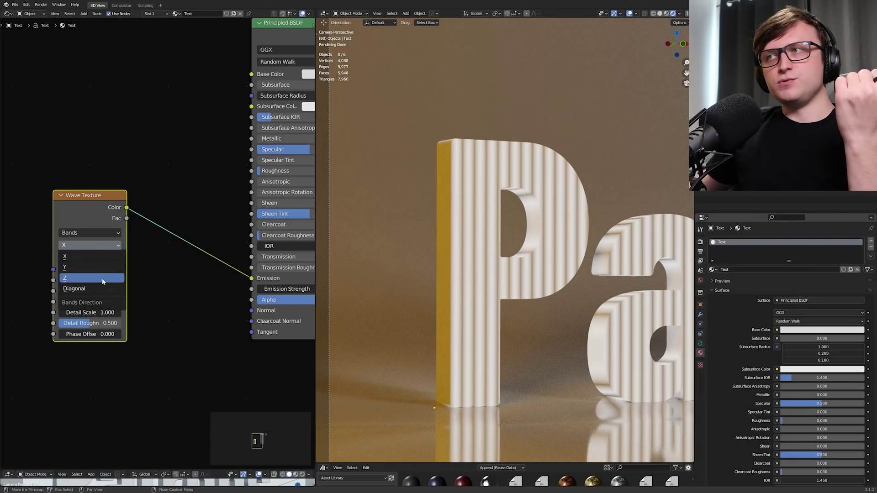
pyautogui.click(102, 278)
pyautogui.scroll(-5, 435, 328)
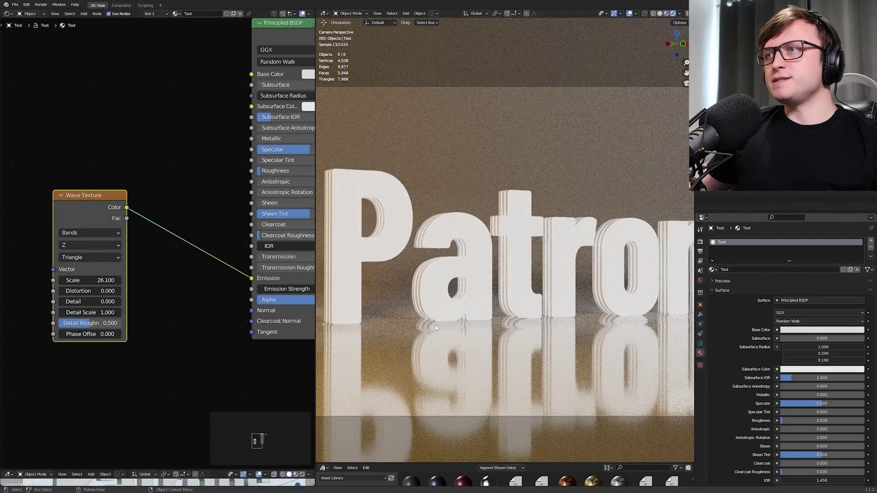
pyautogui.hotkey('ctrl', 'space')
pyautogui.scroll(2, 425, 361)
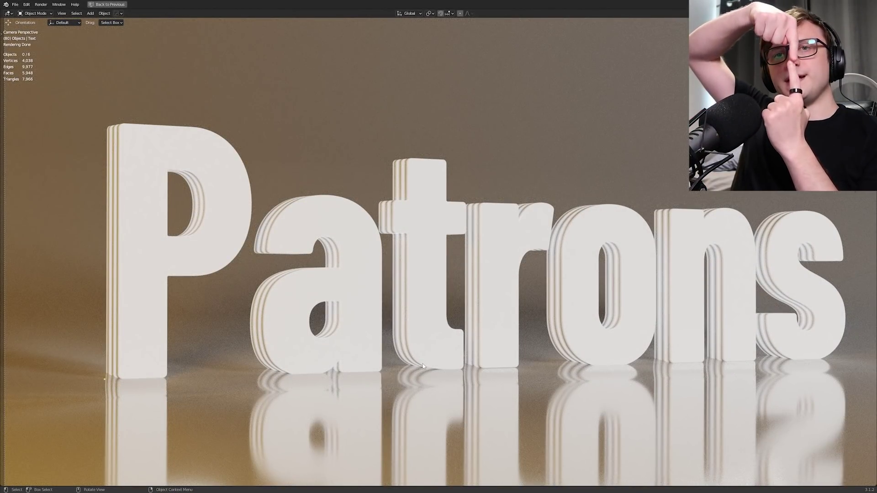
pyautogui.hotkey('ctrl', 'space')
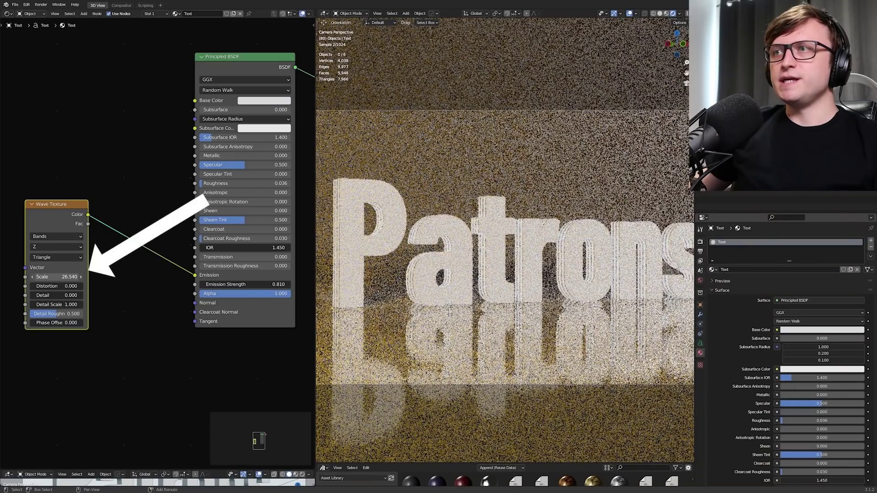
# - Adjust the wave texture's scale to 28.28 with the rendered viewport widened to show the whole text
pyautogui.moveTo(56, 277); pyautogui.dragTo(52, 276)
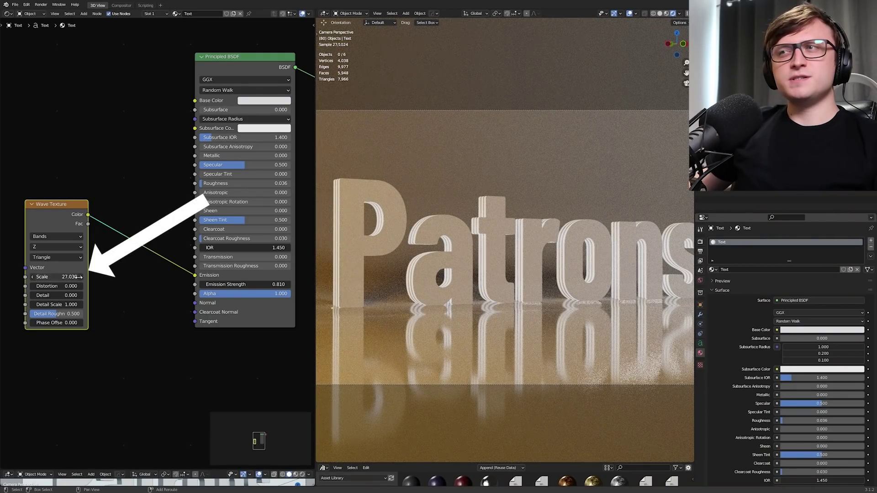
pyautogui.moveTo(314, 274); pyautogui.dragTo(298, 275)
pyautogui.moveTo(34, 213); pyautogui.dragTo(103, 215)
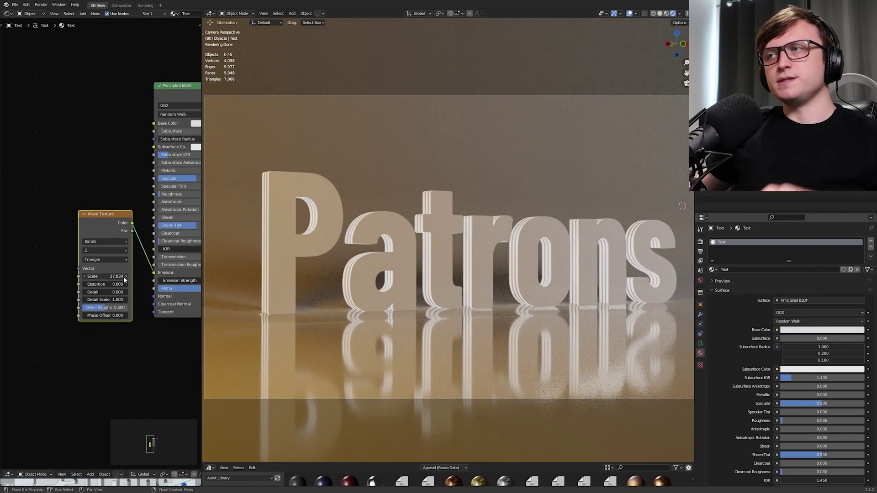
pyautogui.keyDown('shift'); pyautogui.moveTo(124, 277); pyautogui.dragTo(182, 279); pyautogui.keyUp('shift')
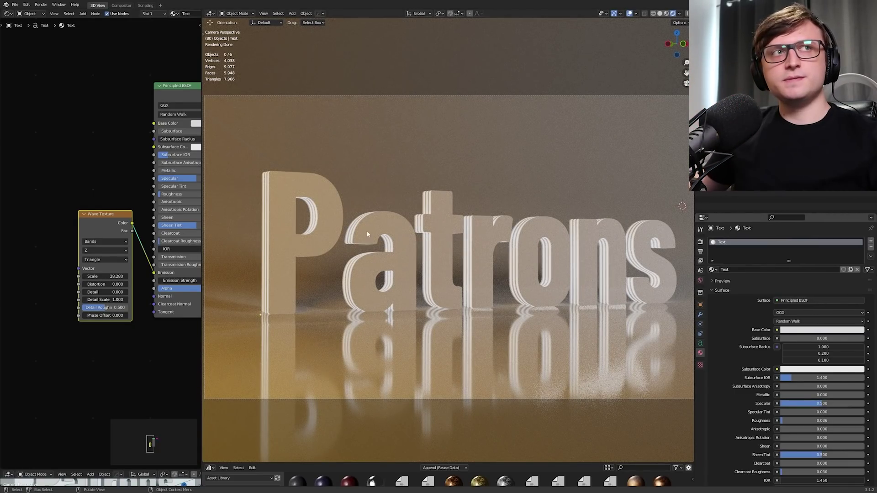
# - Set the wave texture's scale to 30 and widen the node editor
pyautogui.moveTo(98, 332)
pyautogui.mouseDown(button='middle')
pyautogui.moveTo(110, 337)
pyautogui.moveTo(99, 342)
pyautogui.moveTo(110, 337)
pyautogui.mouseUp(button='middle')
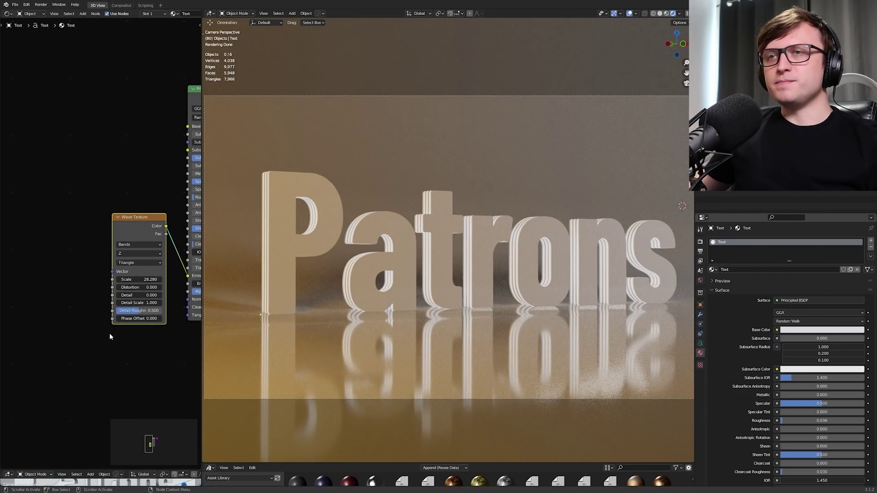
pyautogui.doubleClick(139, 279)
pyautogui.write('30')
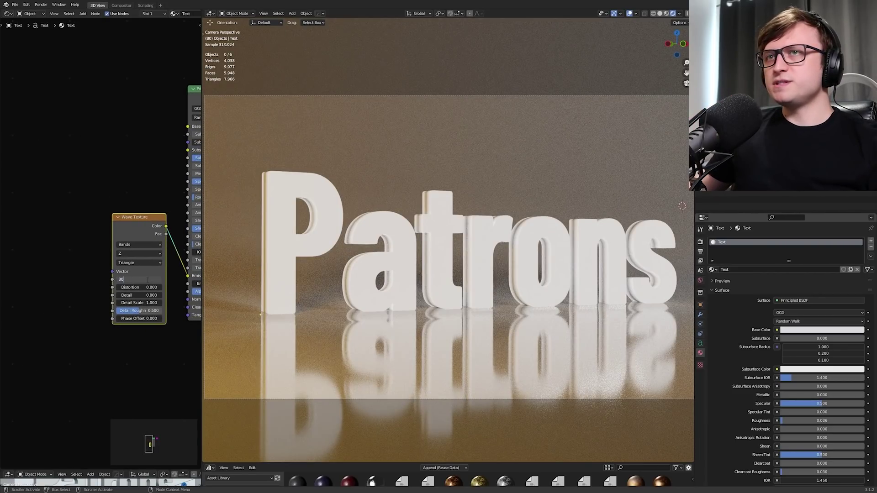
pyautogui.press('Return')
pyautogui.moveTo(136, 221); pyautogui.dragTo(59, 208)
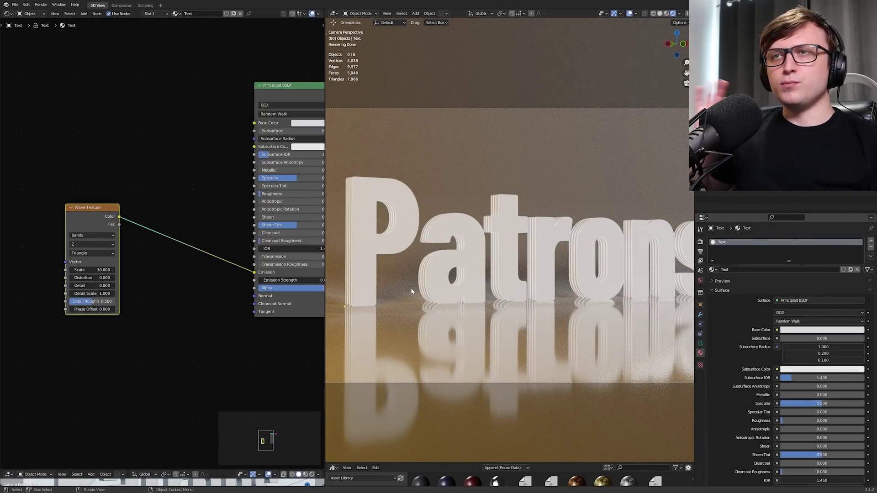
# - Add a Texture Coordinate node beside the Wave Texture and connect its Object output to the wave's Vector input
pyautogui.moveTo(93, 209); pyautogui.dragTo(141, 217, button='middle')
pyautogui.moveTo(142, 217); pyautogui.dragTo(127, 214)
pyautogui.scroll(1, 101, 207)
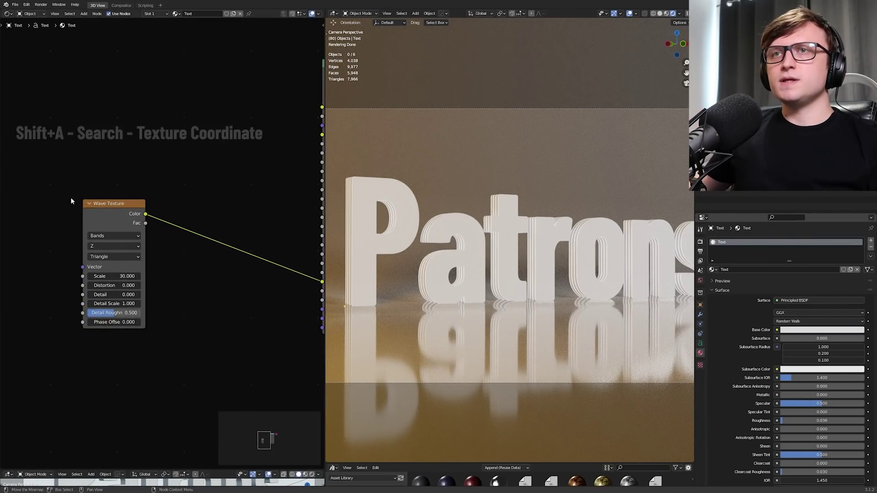
pyautogui.moveTo(71, 198); pyautogui.dragTo(138, 197, button='middle')
pyautogui.hotkey('shift', 'a')
pyautogui.click(64, 174)
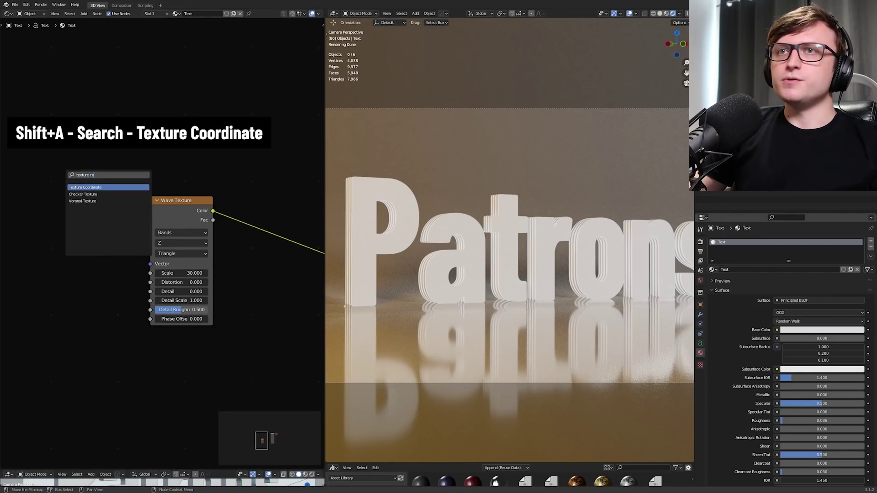
pyautogui.press('Return')
pyautogui.click(113, 249)
pyautogui.moveTo(149, 267); pyautogui.dragTo(151, 265)
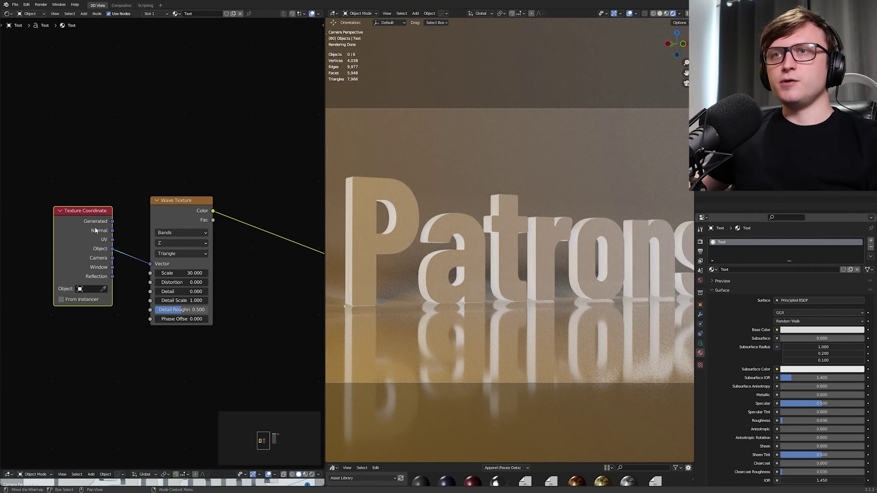
pyautogui.moveTo(95, 231); pyautogui.dragTo(136, 255)
pyautogui.click(149, 242)
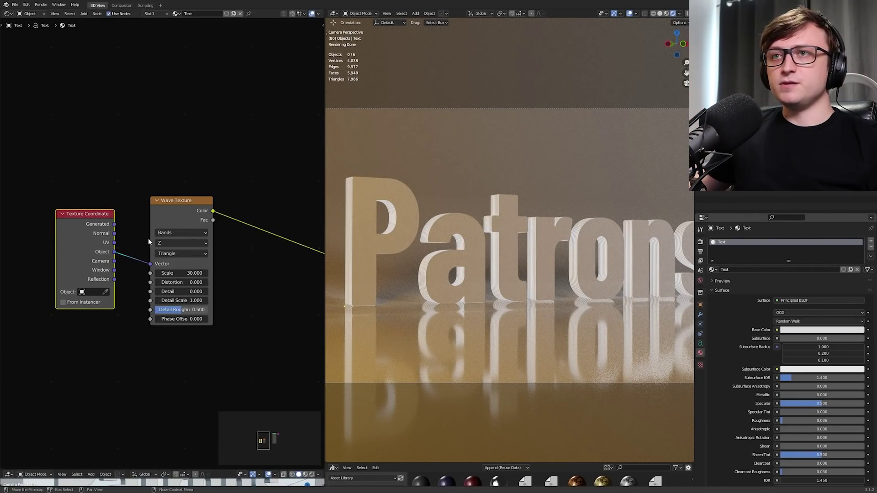
# - Reduce the wave texture's scale to 17.9 for wider stripes on the letters' sides
pyautogui.scroll(4, 402, 273)
pyautogui.scroll(1, 172, 285)
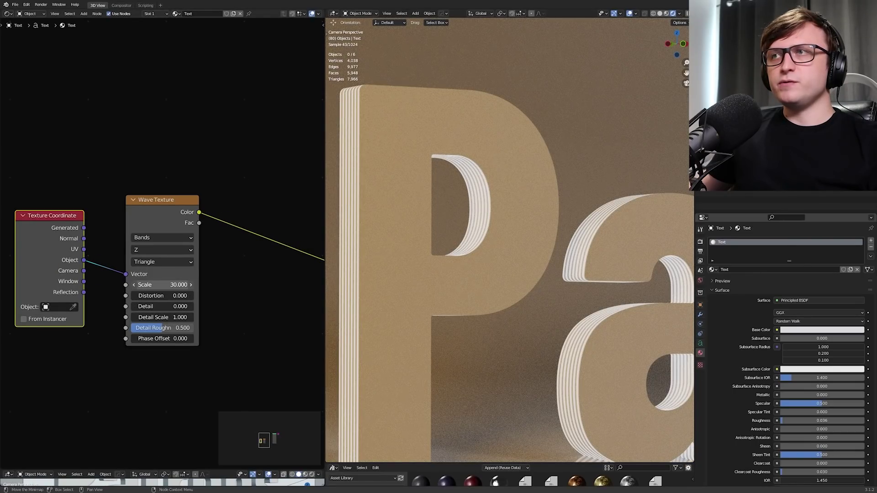
pyautogui.moveTo(162, 285); pyautogui.dragTo(144, 285)
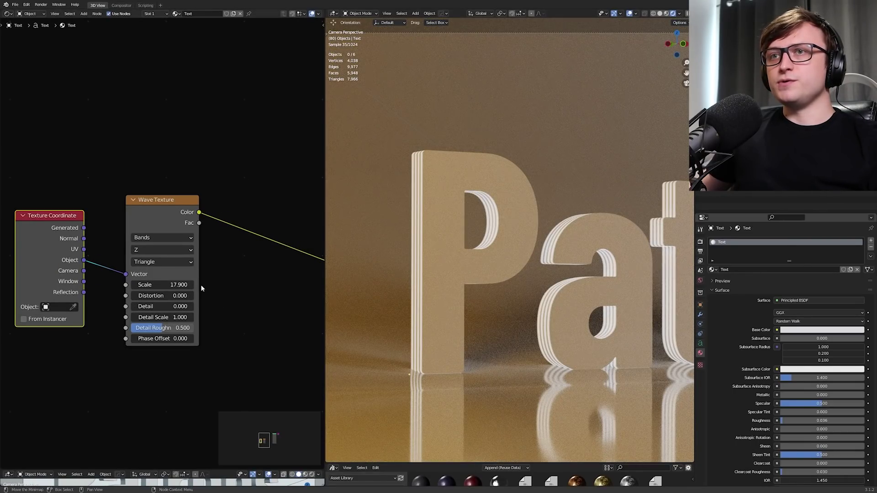
# - Try wave texture scales of 22.6 and 13.3 on the letters' sides, then set the scale to 30
pyautogui.moveTo(201, 286); pyautogui.dragTo(175, 283, button='middle')
pyautogui.moveTo(133, 281); pyautogui.dragTo(173, 281)
pyautogui.scroll(-1, 477, 300)
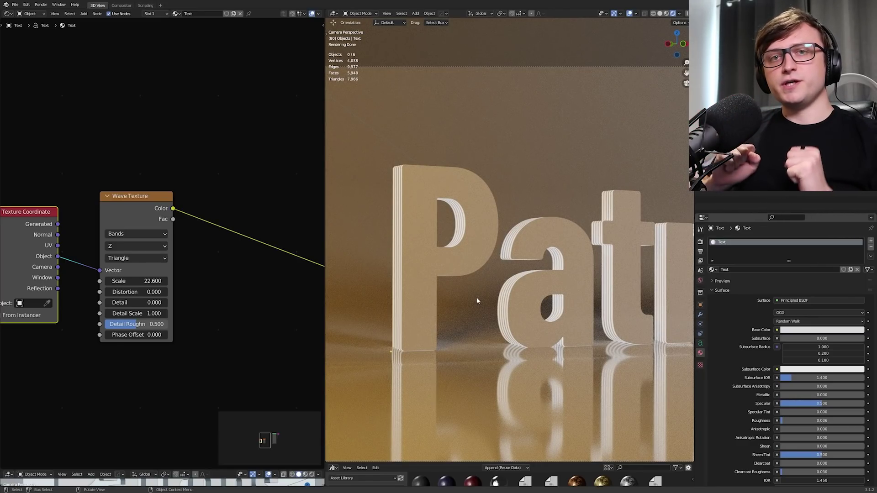
pyautogui.scroll(3, 476, 300)
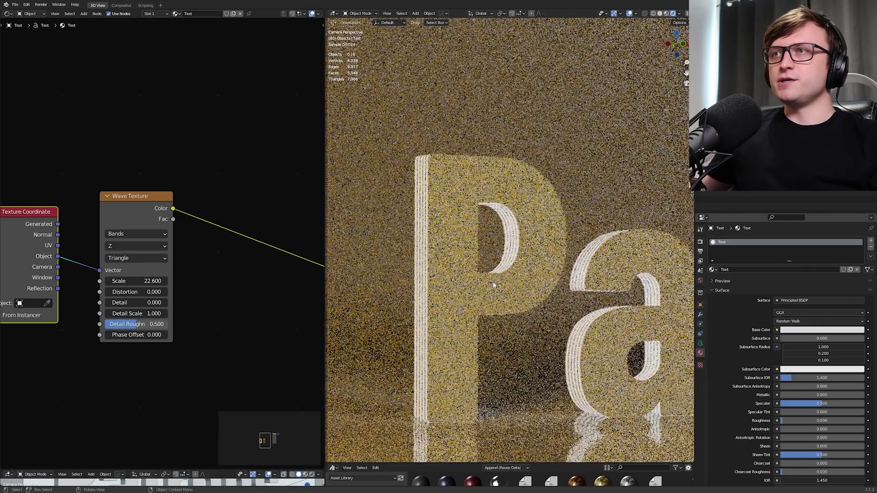
pyautogui.scroll(3, 494, 285)
pyautogui.moveTo(132, 281); pyautogui.dragTo(115, 281)
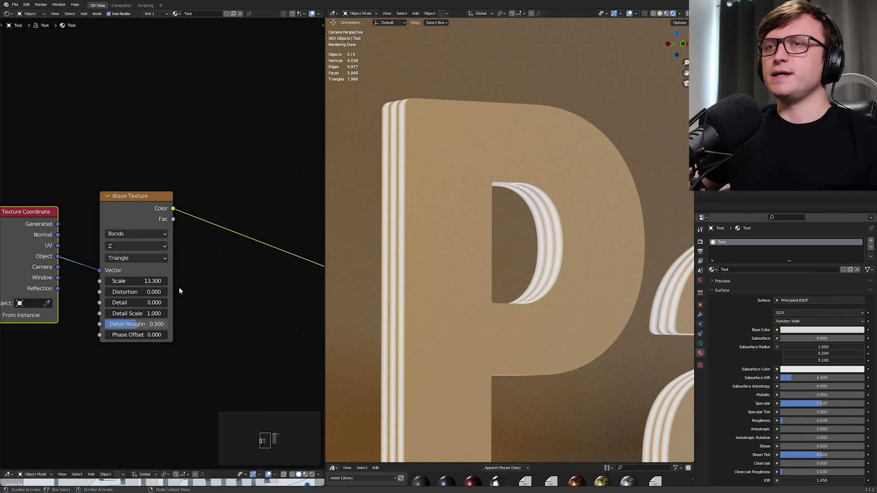
pyautogui.moveTo(163, 281); pyautogui.dragTo(183, 281)
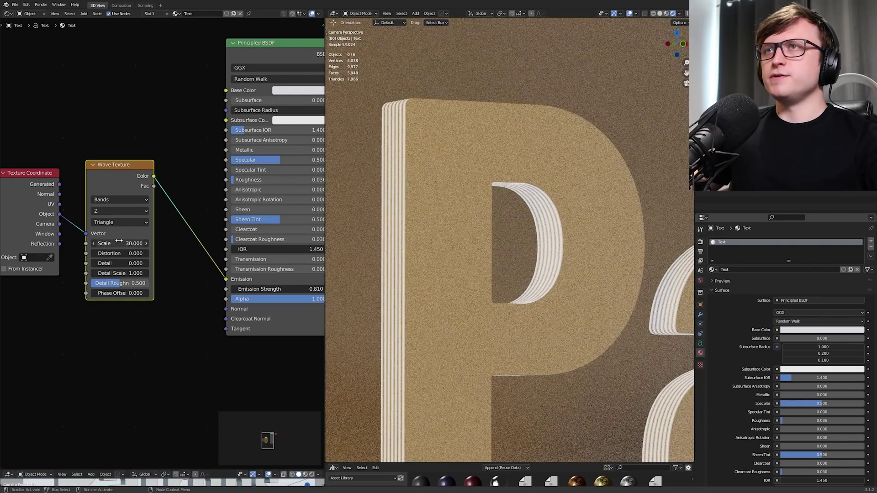
# - Move the Principled BSDF node away from the Wave Texture to make room between them
pyautogui.moveTo(194, 163); pyautogui.dragTo(141, 201, button='middle')
pyautogui.scroll(-1, 140, 201)
pyautogui.moveTo(305, 175); pyautogui.dragTo(210, 102)
pyautogui.press('g')
pyautogui.click(273, 113)
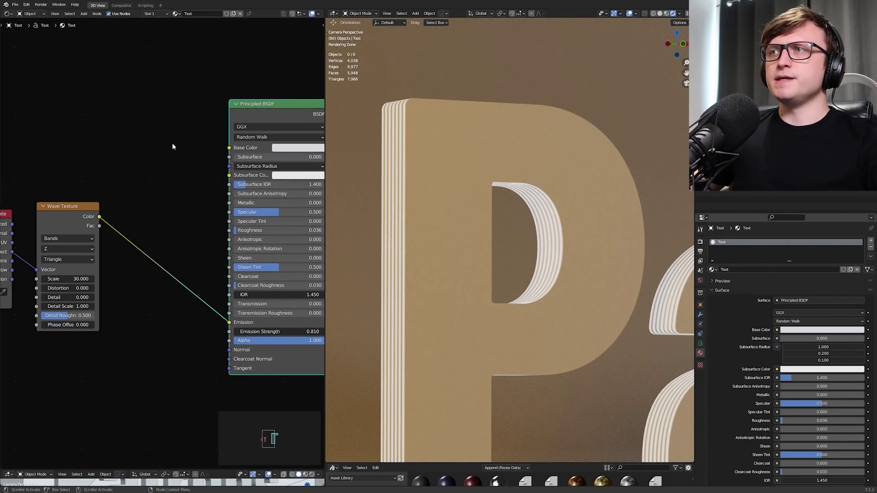
pyautogui.click(173, 145)
# - Add a ColorRamp node on the link between the Wave Texture's color and the Principled BSDF's Emission
pyautogui.scroll(3, 457, 188)
pyautogui.keyDown('shift'); pyautogui.moveTo(370, 214); pyautogui.dragTo(515, 224, button='middle'); pyautogui.keyUp('shift')
pyautogui.scroll(2, 515, 225)
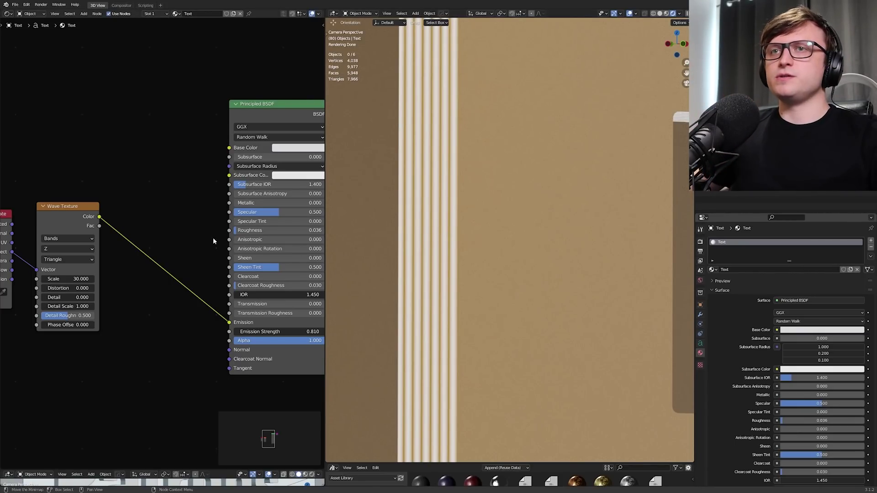
pyautogui.moveTo(213, 237); pyautogui.dragTo(211, 220, button='middle')
pyautogui.hotkey('shift', 'a')
pyautogui.click(147, 151)
pyautogui.press('Return')
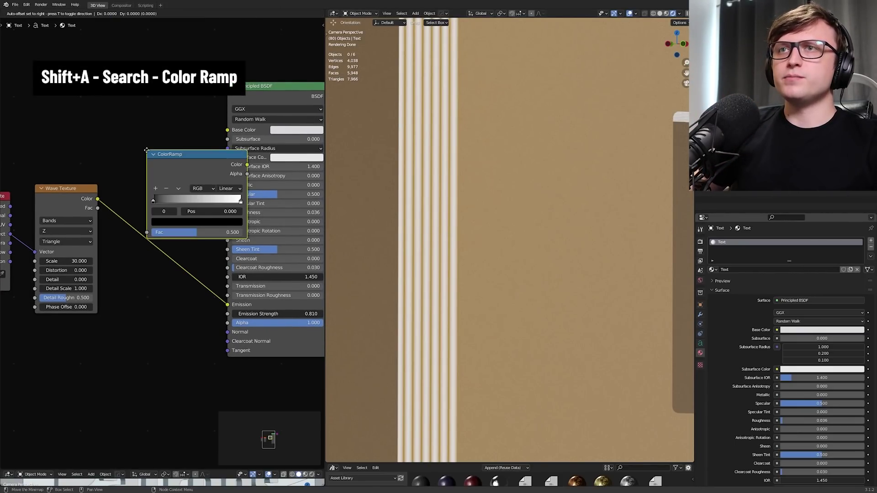
pyautogui.click(114, 223)
# - Set the ColorRamp interpolation to Constant and bring its stops near the middle, with the white stop at 0.541
pyautogui.moveTo(113, 243); pyautogui.dragTo(80, 238, button='middle')
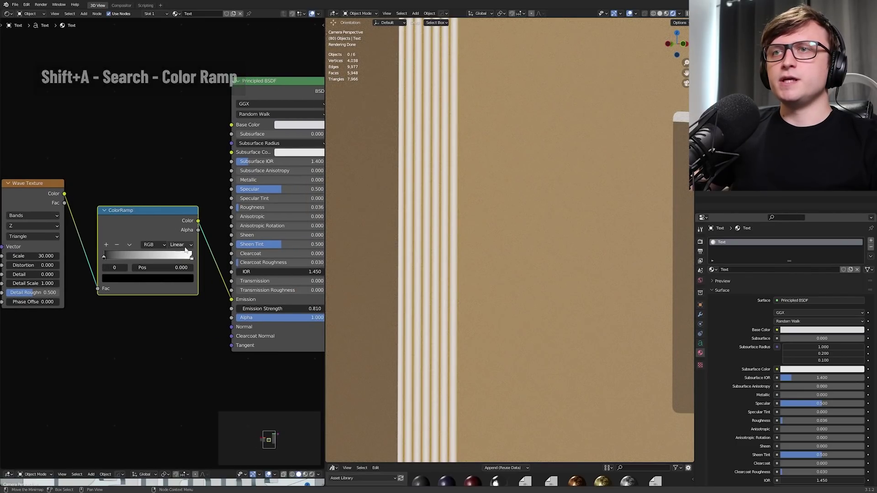
pyautogui.click(181, 291)
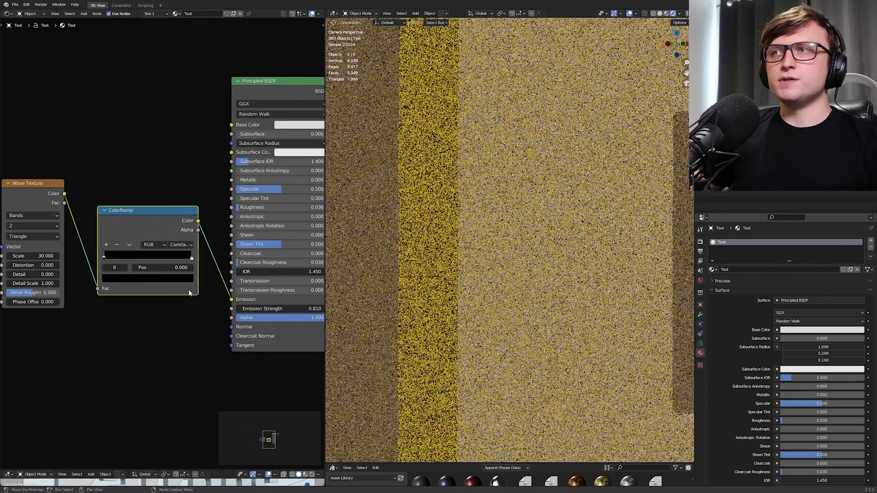
pyautogui.moveTo(104, 257); pyautogui.dragTo(151, 258)
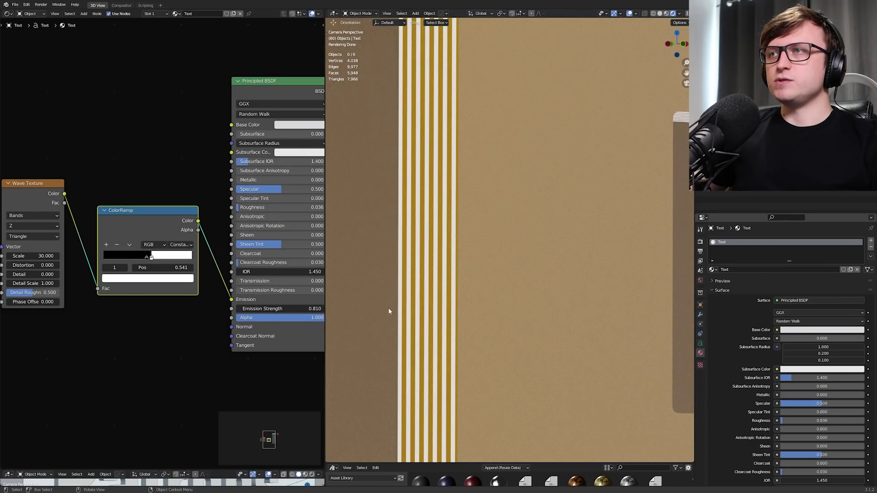
# - Set the wave texture's scale to 21.7 and check the stripes on the whole text in a maximized viewport
pyautogui.scroll(8, 173, 257)
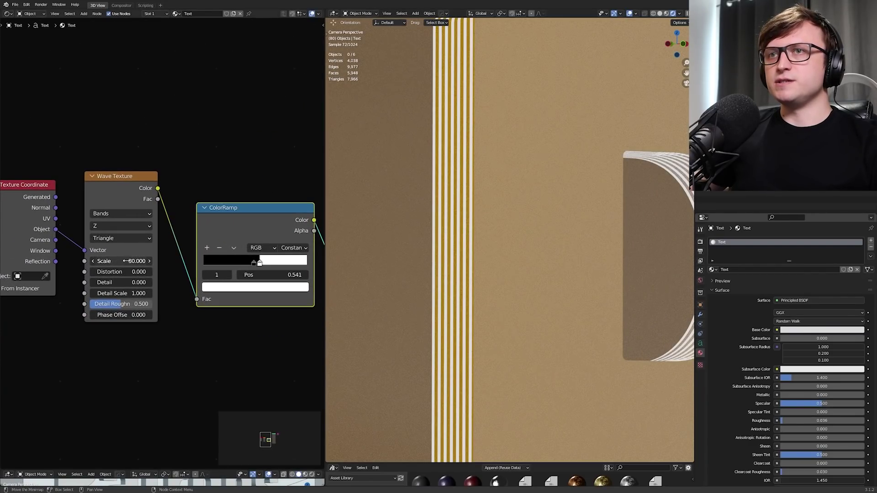
pyautogui.moveTo(128, 261); pyautogui.dragTo(90, 262)
pyautogui.moveTo(121, 261); pyautogui.dragTo(169, 261)
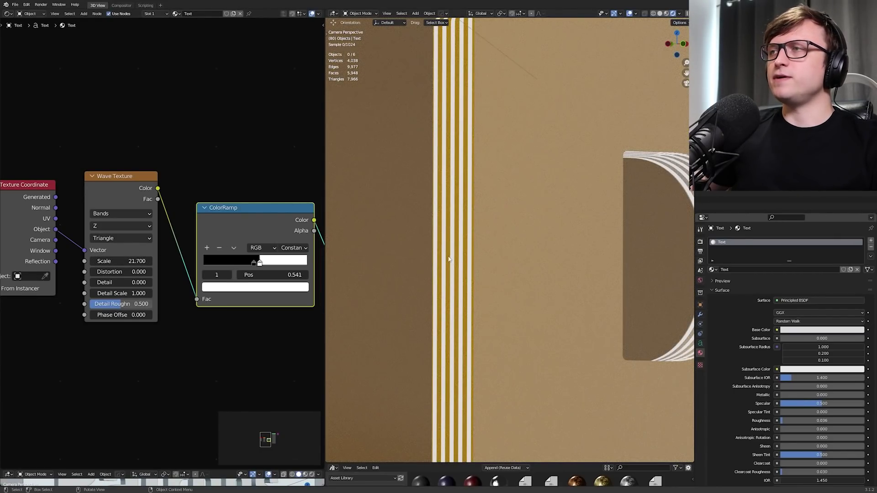
pyautogui.scroll(-6, 448, 259)
pyautogui.hotkey('ctrl', 'space')
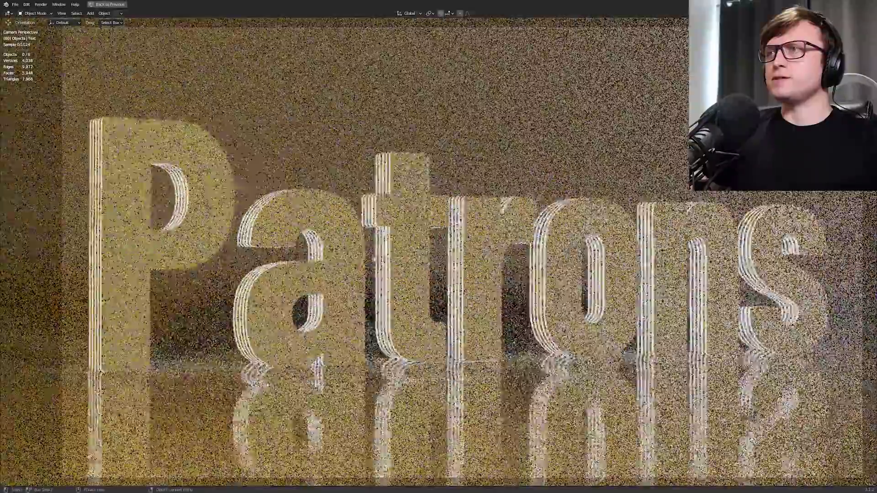
pyautogui.scroll(-1, 374, 259)
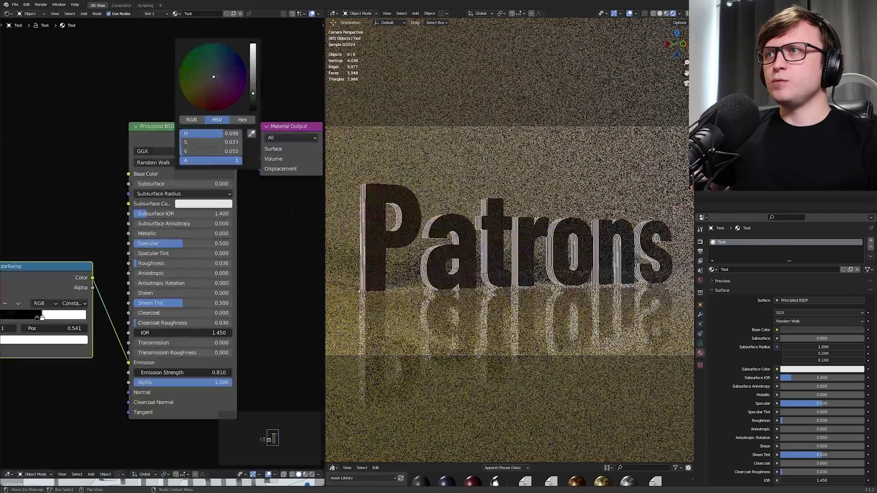
# - Darken the text material's base color to near black, with metallic at 0.105 and roughness at 0.036
pyautogui.moveTo(228, 151); pyautogui.dragTo(192, 151)
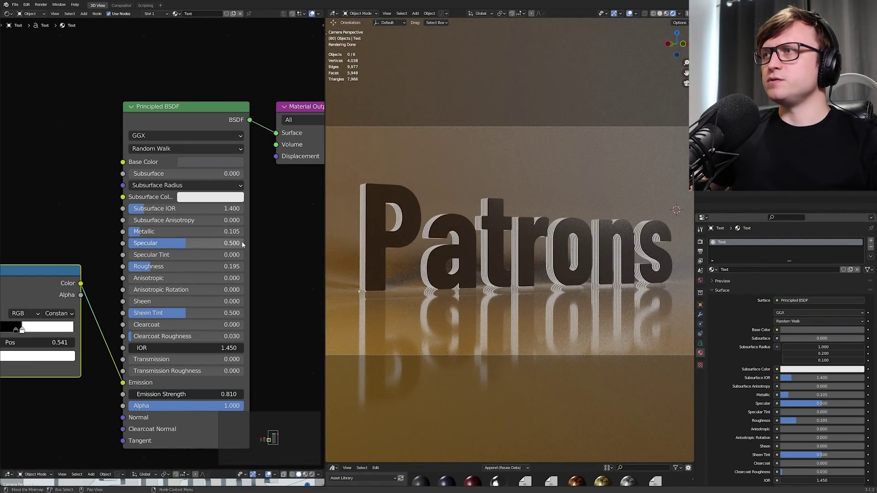
pyautogui.moveTo(178, 271); pyautogui.dragTo(147, 268)
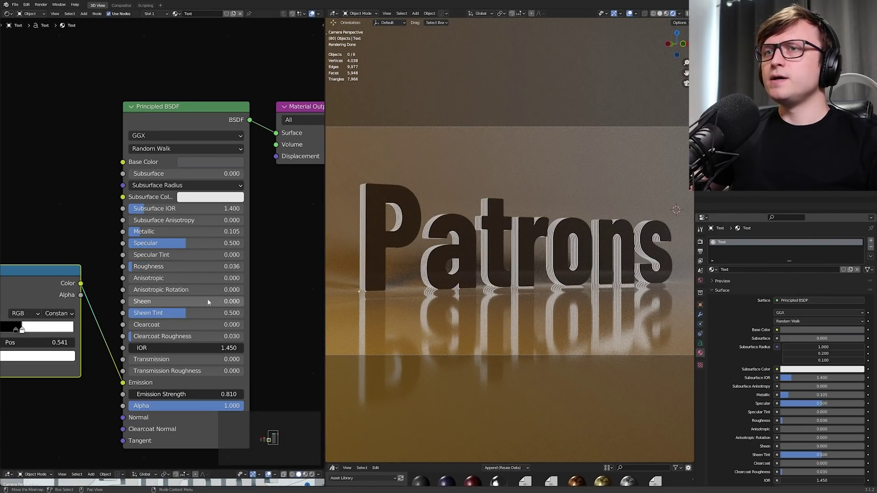
pyautogui.scroll(1, 141, 280)
pyautogui.scroll(4, 562, 302)
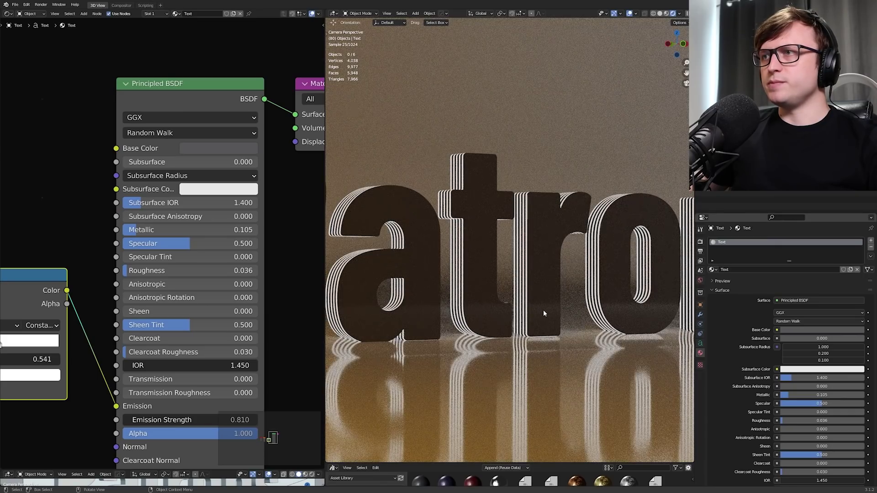
# - Add a small sphere and place it in front of the text in camera view to test its reflection in the letters
pyautogui.moveTo(584, 344); pyautogui.dragTo(566, 273, button='middle')
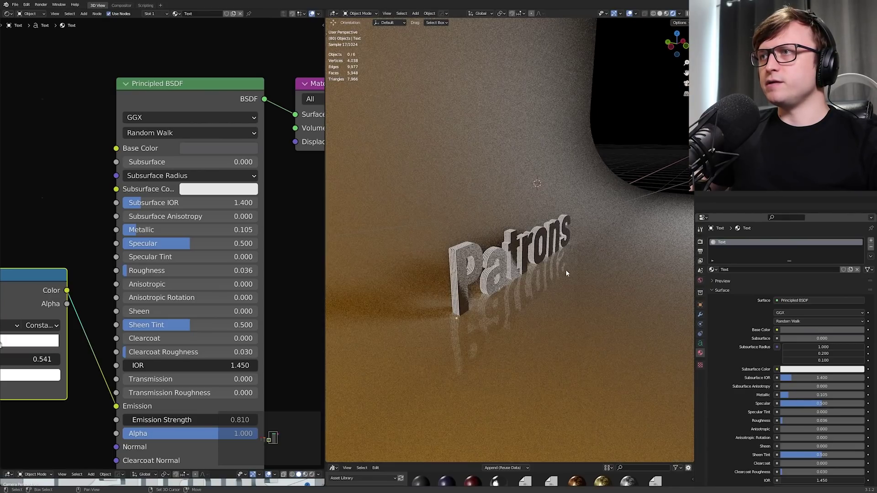
pyautogui.hotkey('shift', 'a')
pyautogui.moveTo(566, 269)
pyautogui.click(602, 299)
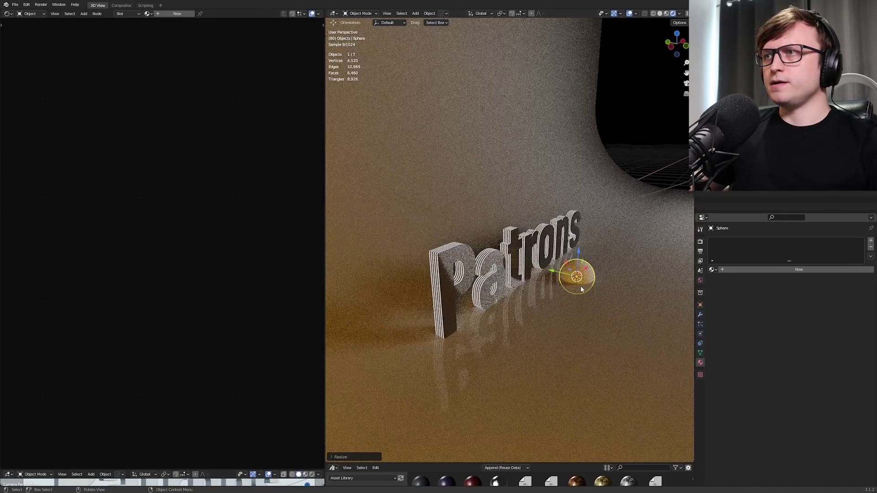
pyautogui.press('KP_0')
pyautogui.scroll(-1, 581, 290)
pyautogui.press('g')
pyautogui.click(553, 307)
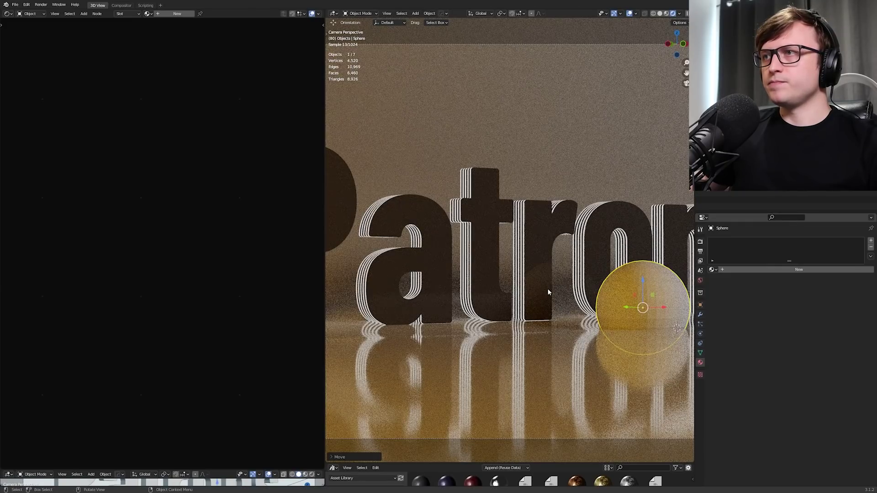
# - Select the text, raise its material's roughness to 0.368, and set the base color to a dark grey
pyautogui.scroll(2, 541, 269)
pyautogui.keyDown('shift'); pyautogui.click(380, 268); pyautogui.keyUp('shift')
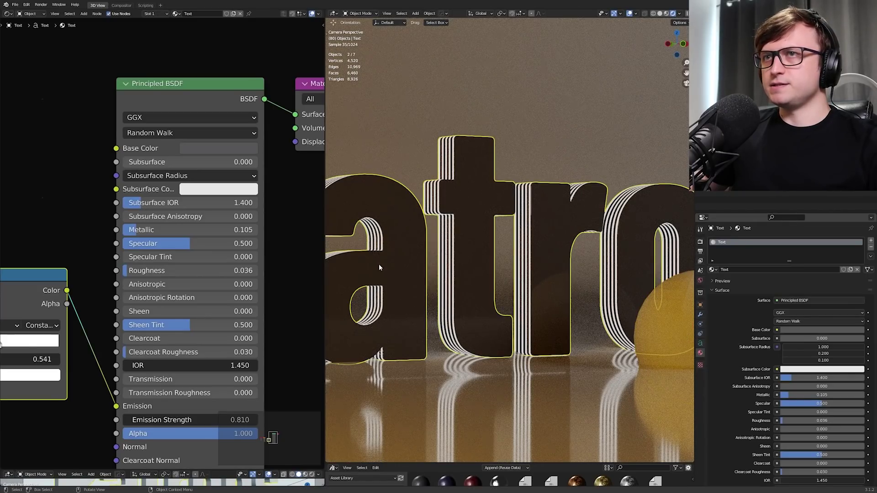
pyautogui.scroll(-2, 338, 280)
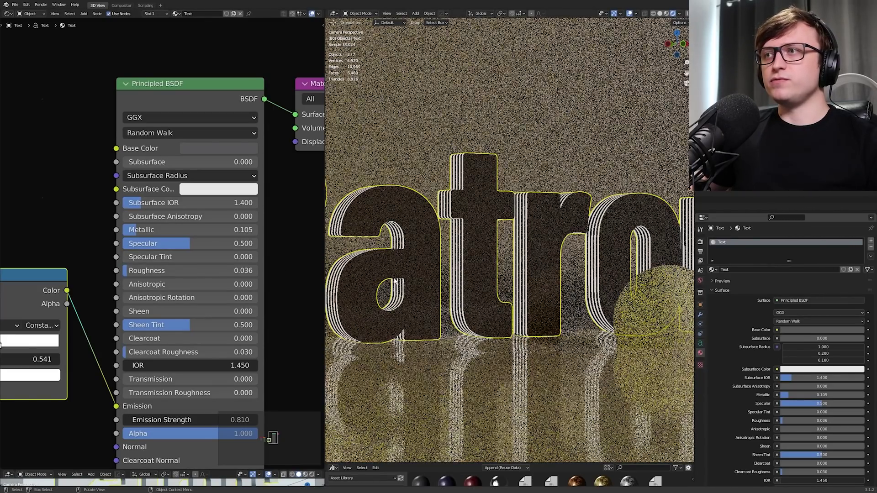
pyautogui.moveTo(190, 270); pyautogui.dragTo(235, 270)
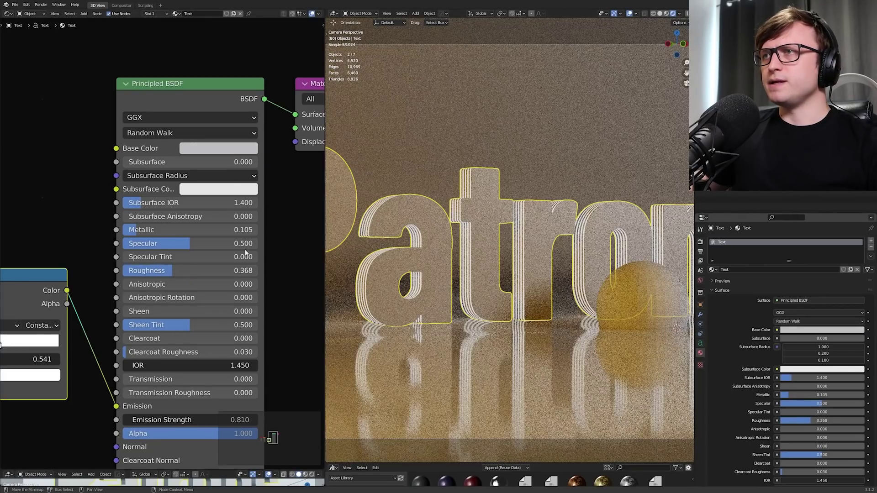
pyautogui.scroll(-1, 212, 193)
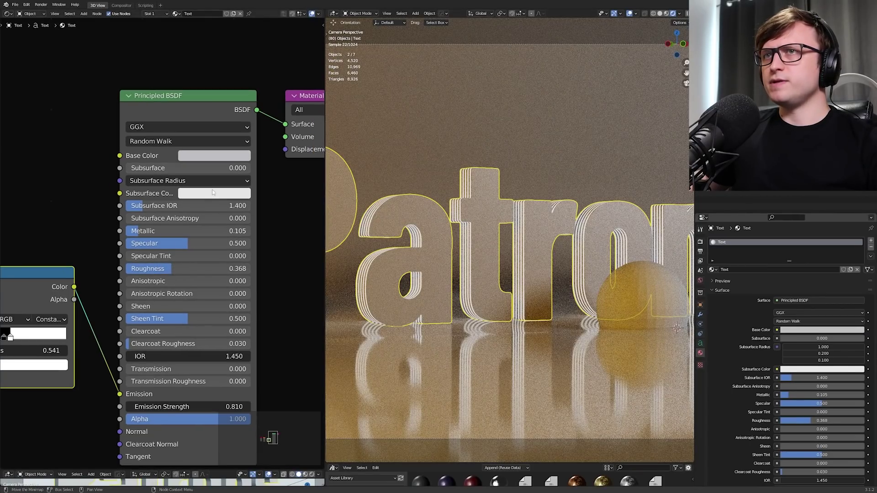
pyautogui.click(243, 159)
pyautogui.moveTo(277, 179); pyautogui.dragTo(276, 233)
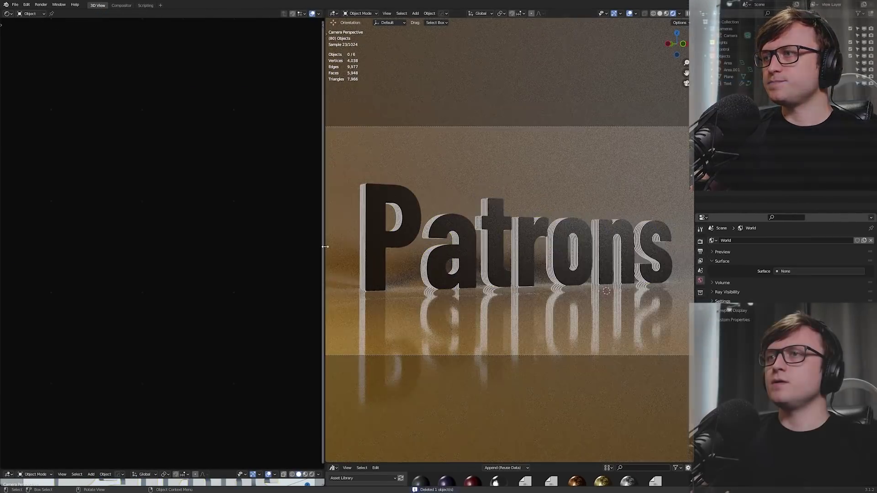
# - Widen the rendered viewport and select the text
pyautogui.moveTo(323, 241); pyautogui.dragTo(255, 241)
pyautogui.click(392, 243)
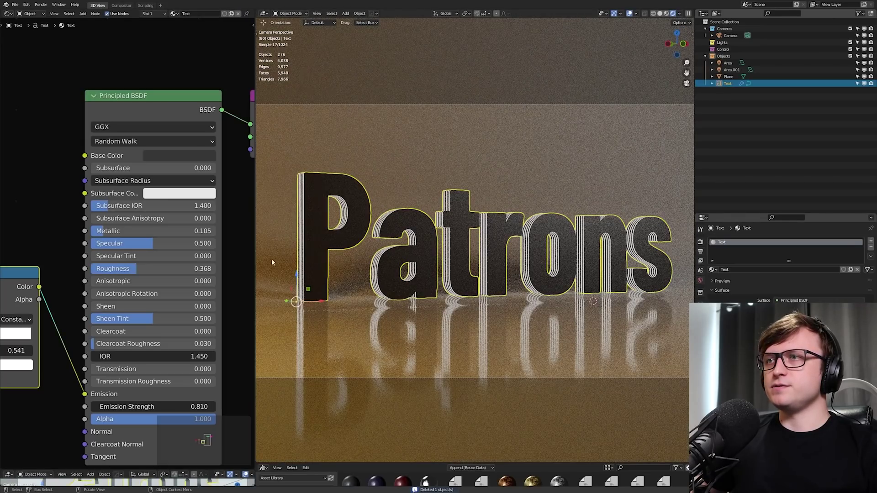
# - Set the text material's emission strength to 20 so the side stripes glow brightly
pyautogui.scroll(2, 193, 254)
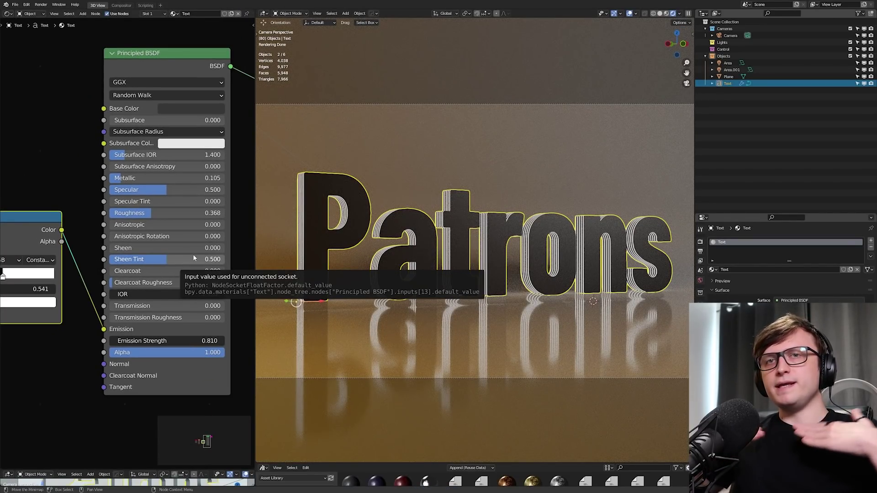
pyautogui.moveTo(54, 338); pyautogui.dragTo(142, 306, button='middle')
pyautogui.scroll(-2, 141, 305)
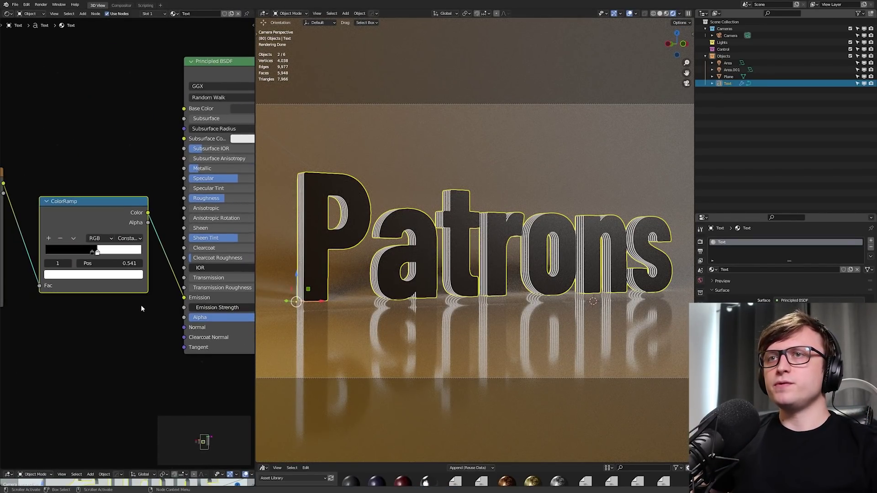
pyautogui.scroll(-2, 142, 312)
pyautogui.scroll(2, 150, 299)
pyautogui.moveTo(196, 300); pyautogui.dragTo(110, 293, button='middle')
pyautogui.scroll(2, 124, 298)
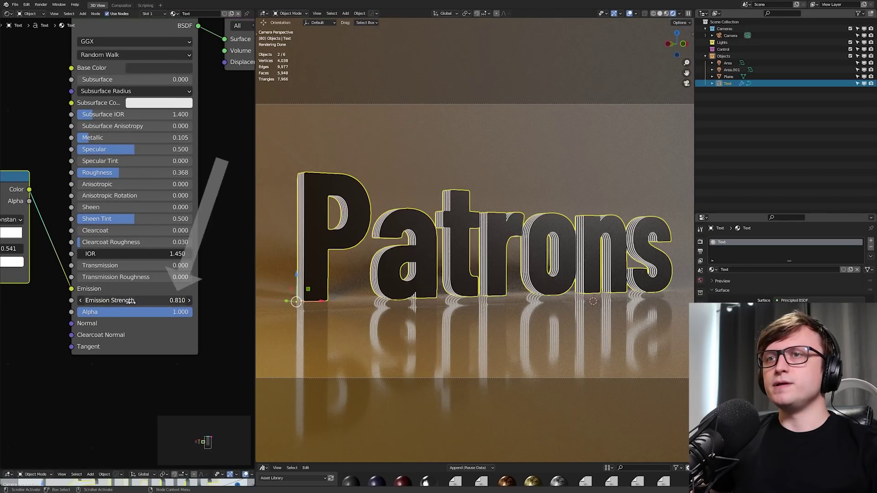
pyautogui.moveTo(173, 300); pyautogui.dragTo(215, 300)
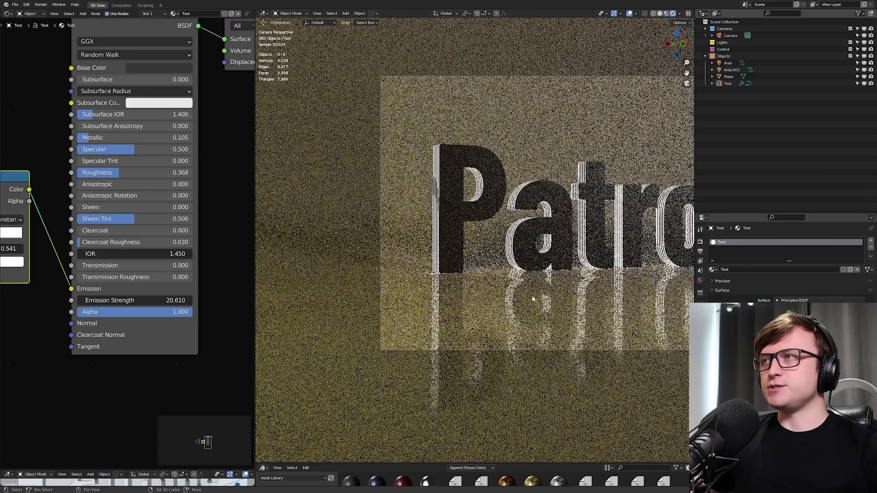
pyautogui.click(143, 300)
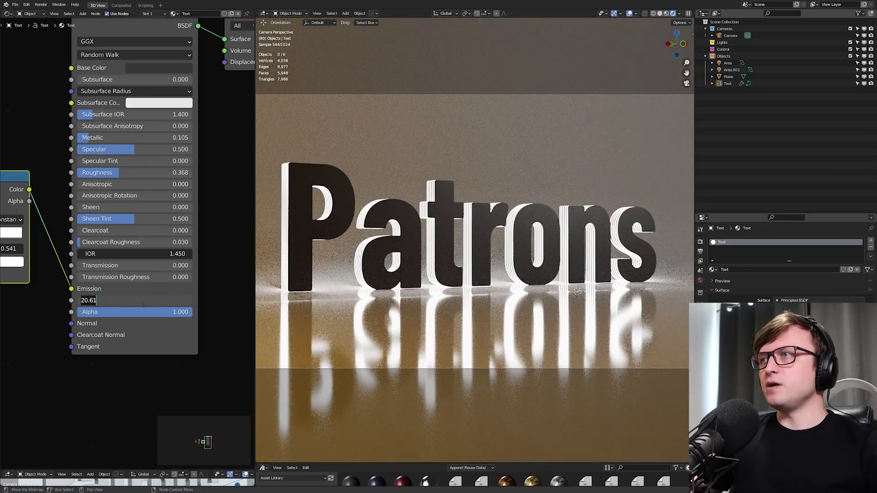
pyautogui.write('20')
pyautogui.press('Return')
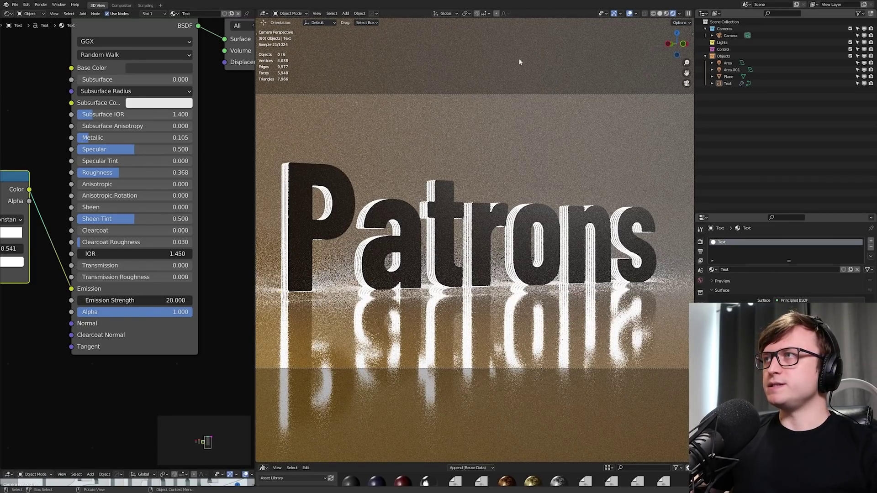
# - Recolor the Area.001 light to light blue, check it in camera view, and disable both area lights in the viewport and render
pyautogui.click(738, 65)
pyautogui.press('KP_Decimal')
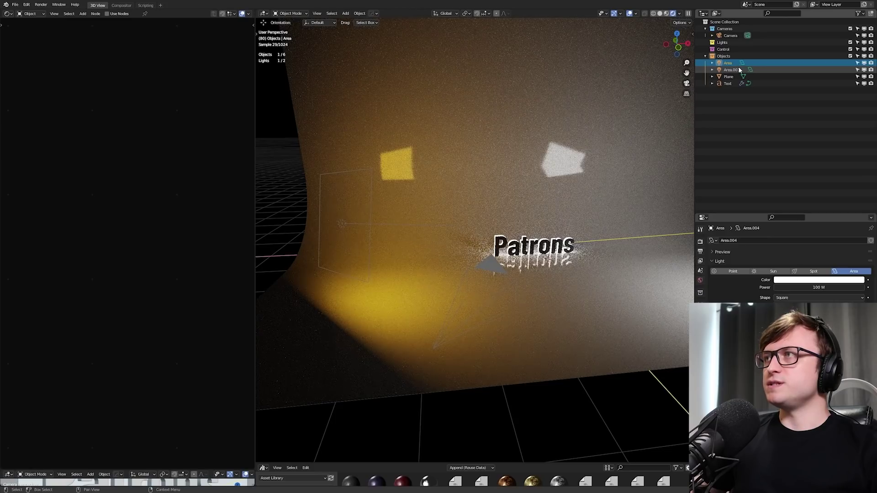
pyautogui.click(738, 69)
pyautogui.press('KP_Decimal')
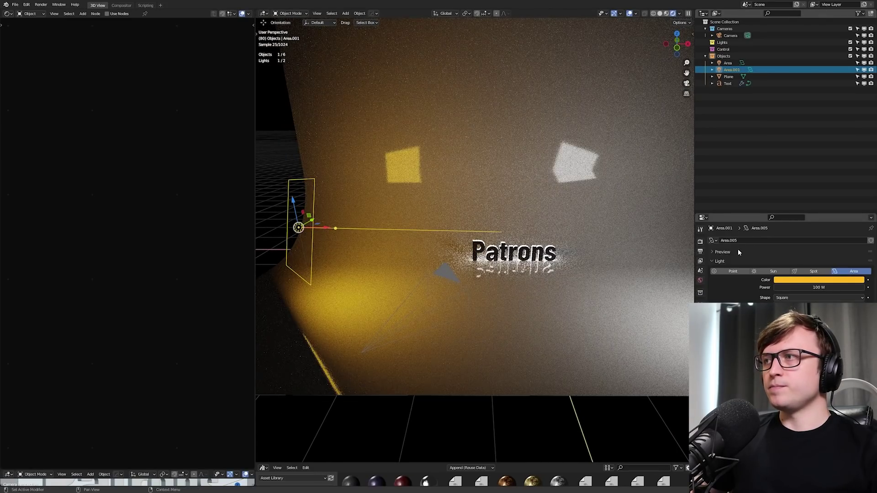
pyautogui.click(812, 280)
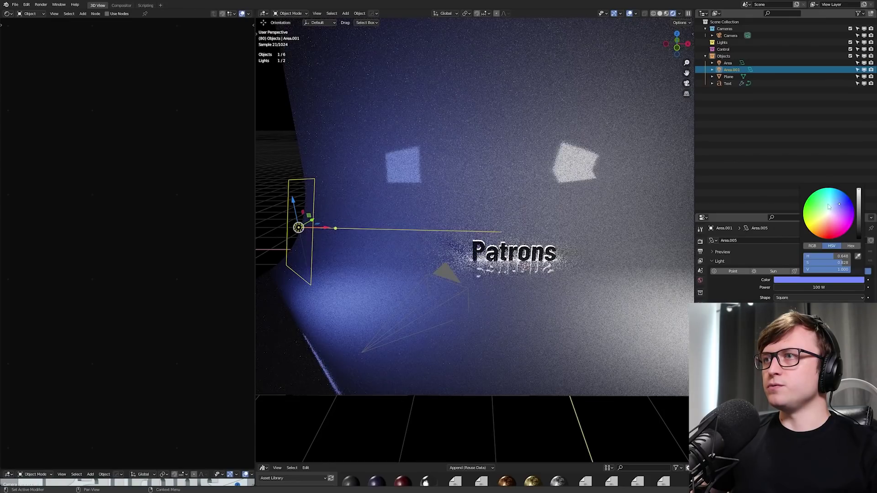
pyautogui.press('KP_0')
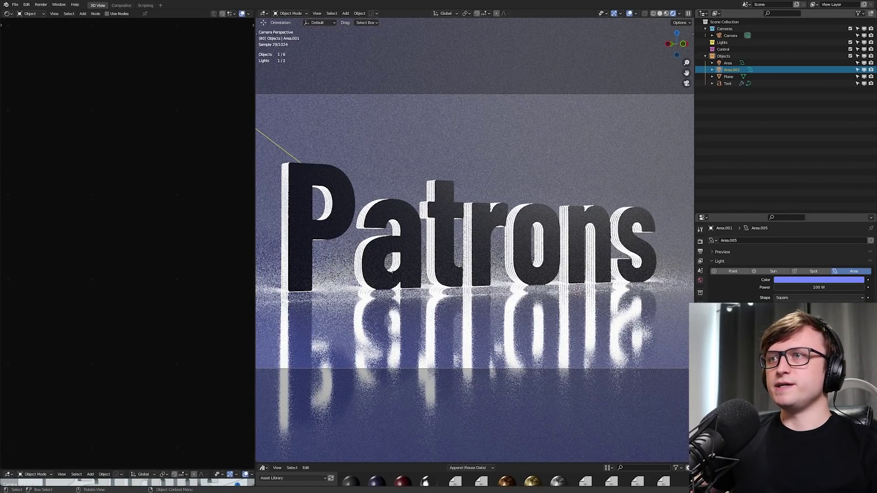
pyautogui.click(795, 277)
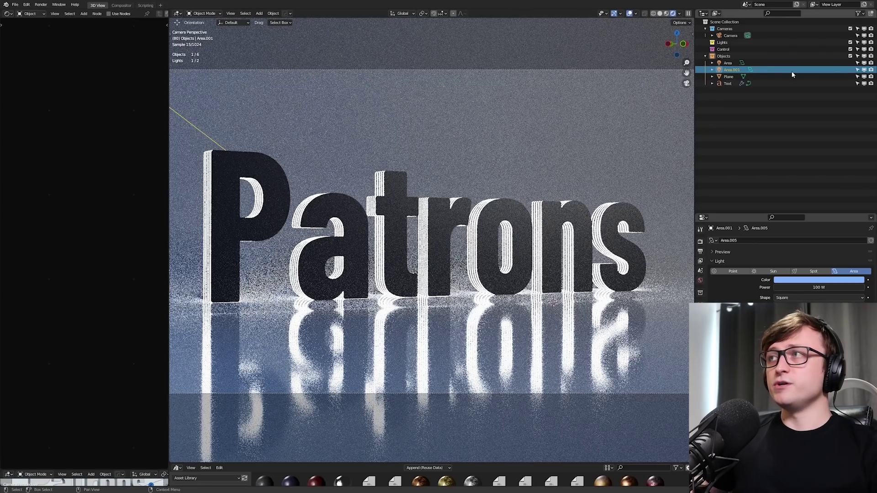
pyautogui.moveTo(858, 70); pyautogui.dragTo(871, 63)
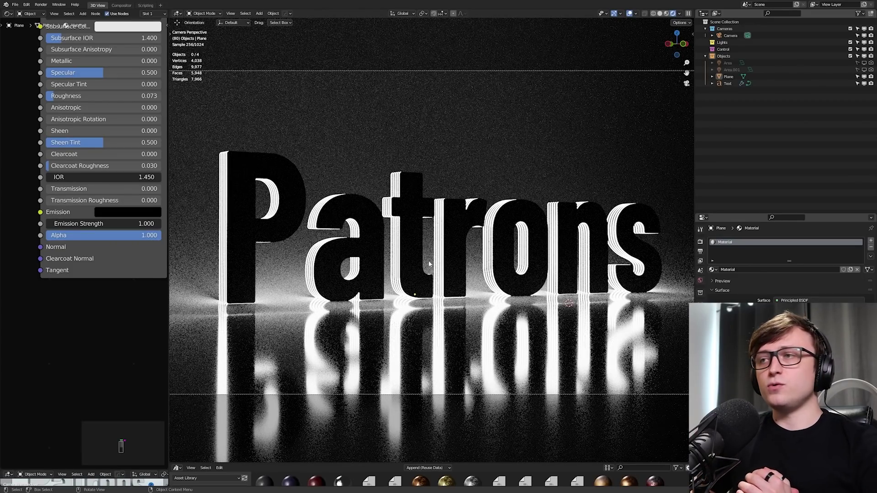
# - Select the text and insert a MixRGB node between its material's ColorRamp and the shader's emission input
pyautogui.click(429, 264)
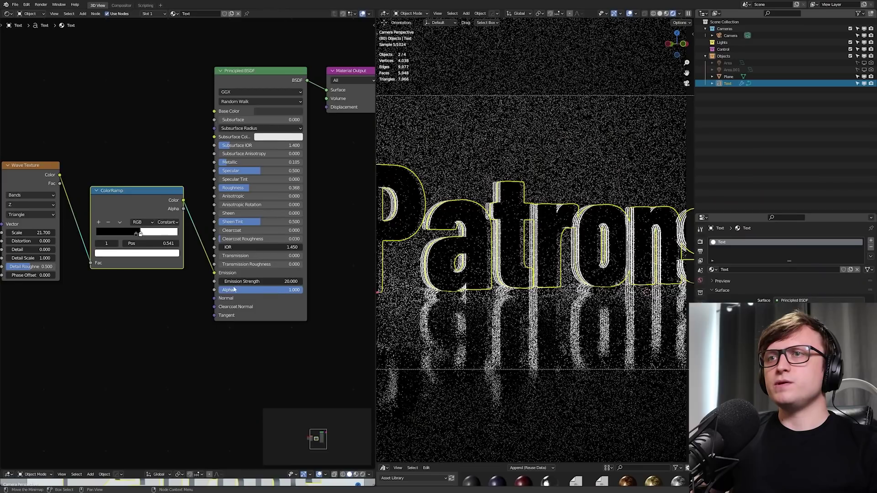
pyautogui.moveTo(219, 264); pyautogui.dragTo(298, 264, button='middle')
pyautogui.scroll(-4, 215, 280)
pyautogui.moveTo(215, 280); pyautogui.dragTo(277, 280, button='middle')
pyautogui.scroll(1, 127, 199)
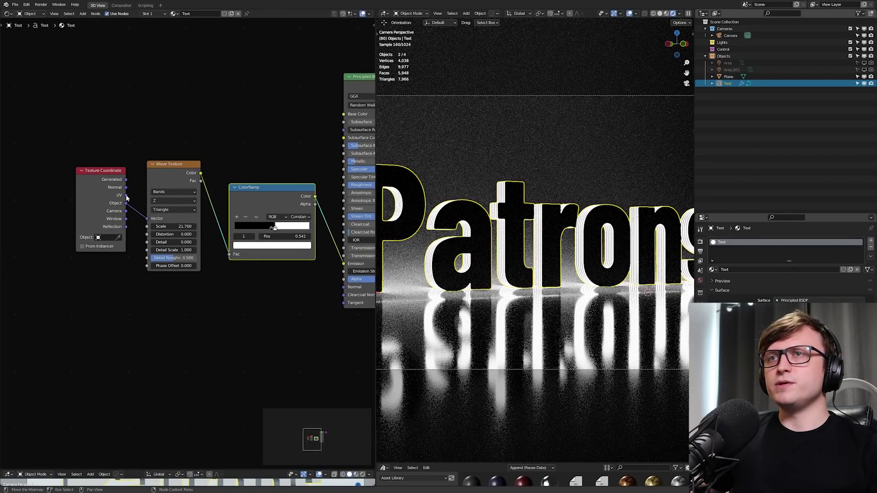
pyautogui.scroll(2, 227, 248)
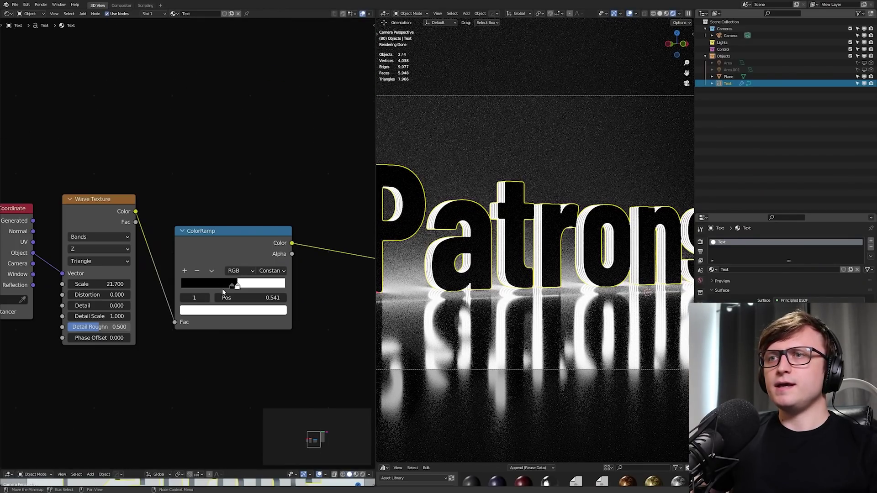
pyautogui.moveTo(332, 273); pyautogui.dragTo(131, 263, button='middle')
pyautogui.scroll(-1, 227, 259)
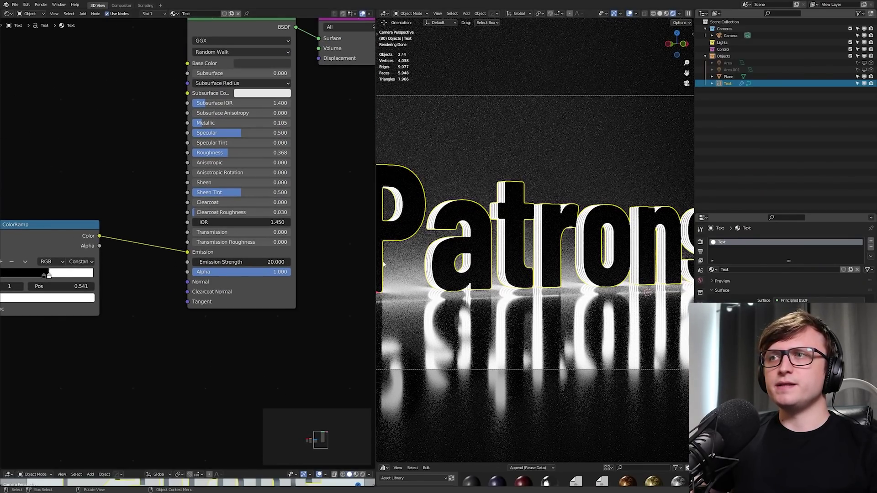
pyautogui.moveTo(374, 271); pyautogui.dragTo(327, 271)
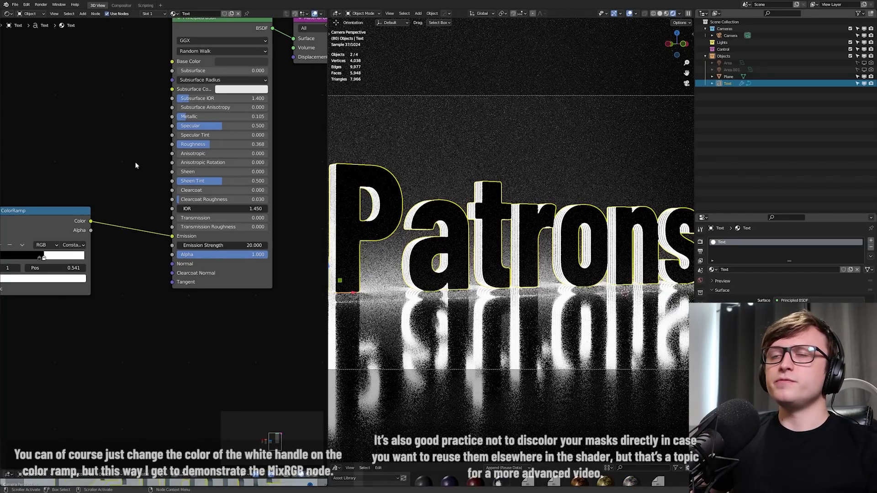
pyautogui.hotkey('shift', 'a')
pyautogui.click(137, 160)
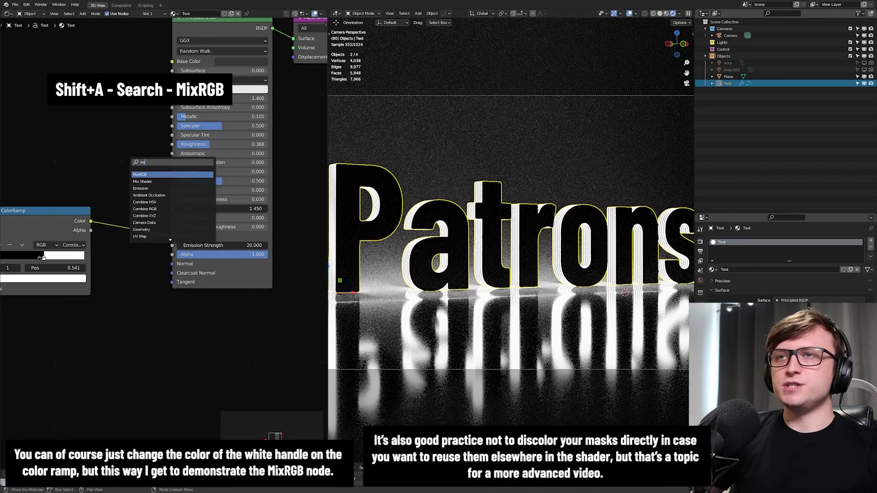
pyautogui.press('Return')
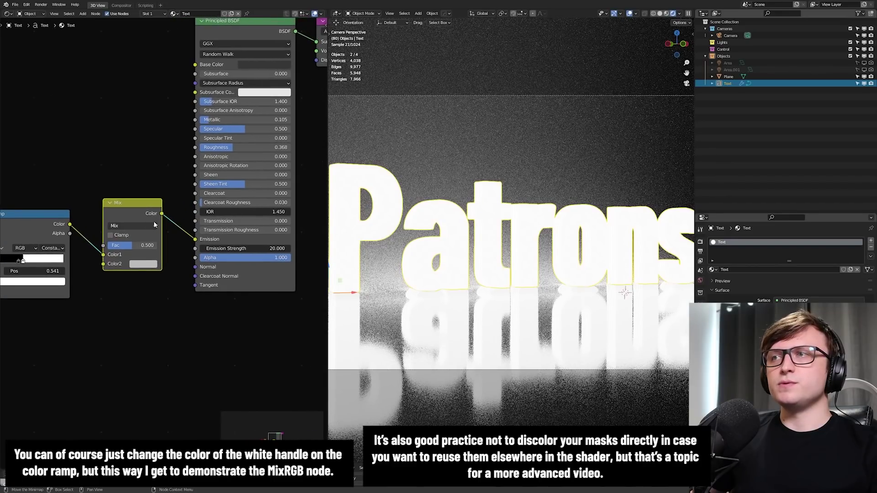
pyautogui.click(105, 271)
# - Set the mix node to Color blending with factor 1.000 and its second color to cyan (H 0.530, S 0.960, V 1.000)
pyautogui.click(146, 225)
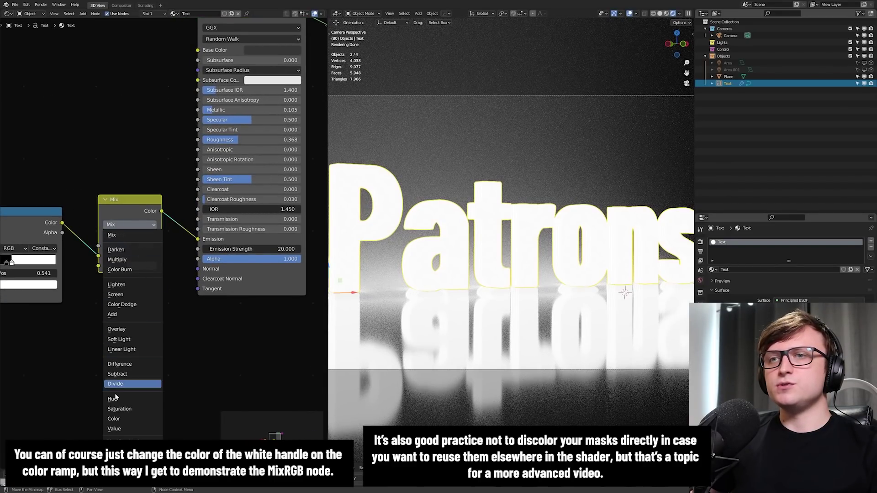
pyautogui.click(114, 419)
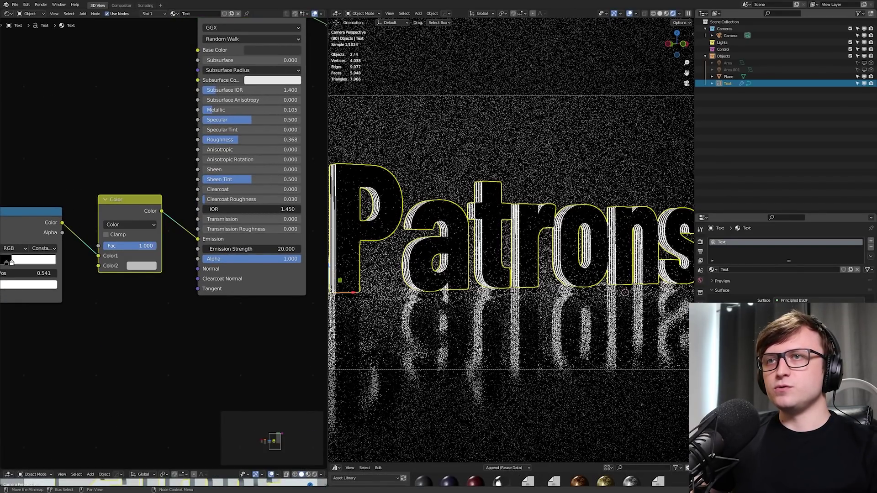
pyautogui.moveTo(61, 232); pyautogui.dragTo(79, 245, button='middle')
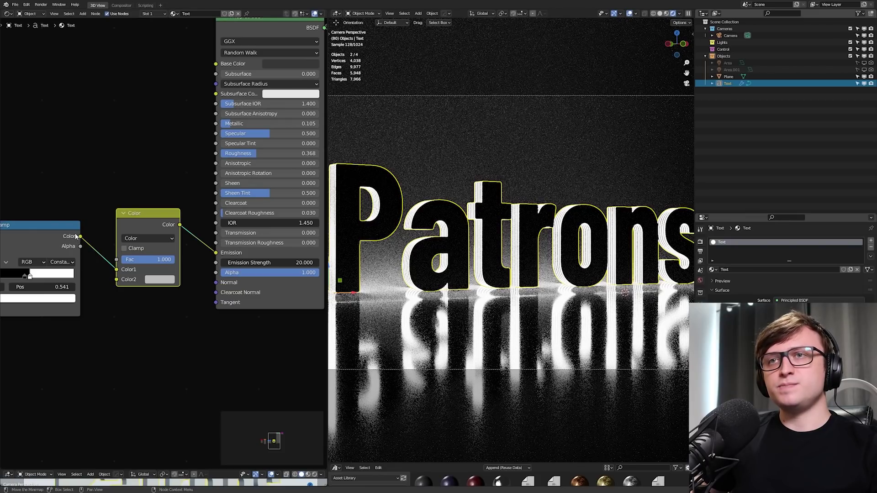
pyautogui.moveTo(115, 276); pyautogui.dragTo(132, 279, button='middle')
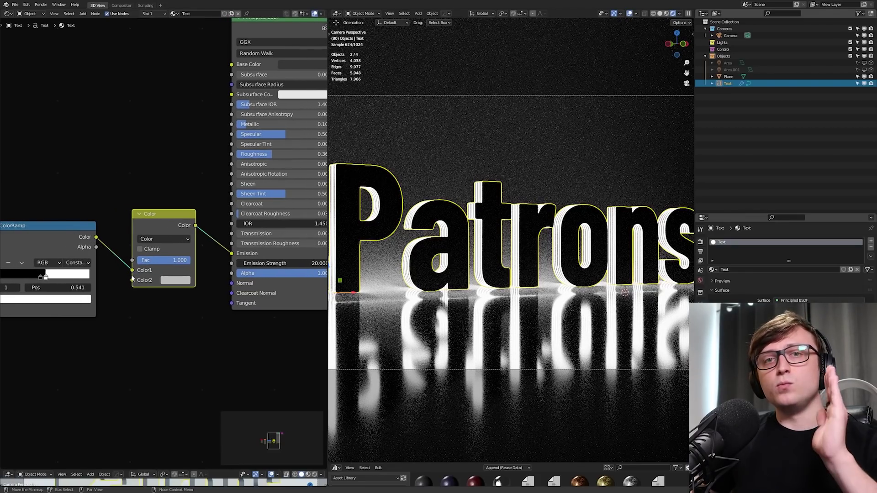
pyautogui.scroll(1, 137, 287)
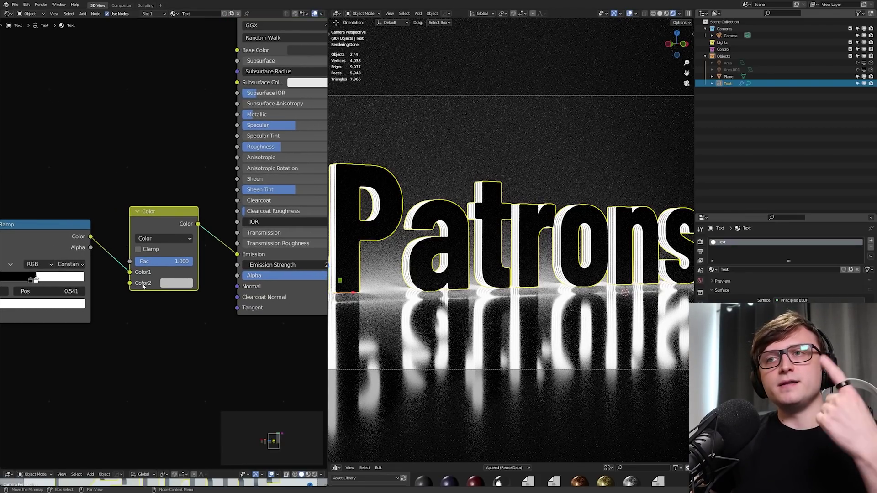
pyautogui.click(180, 285)
pyautogui.moveTo(244, 157); pyautogui.dragTo(244, 142)
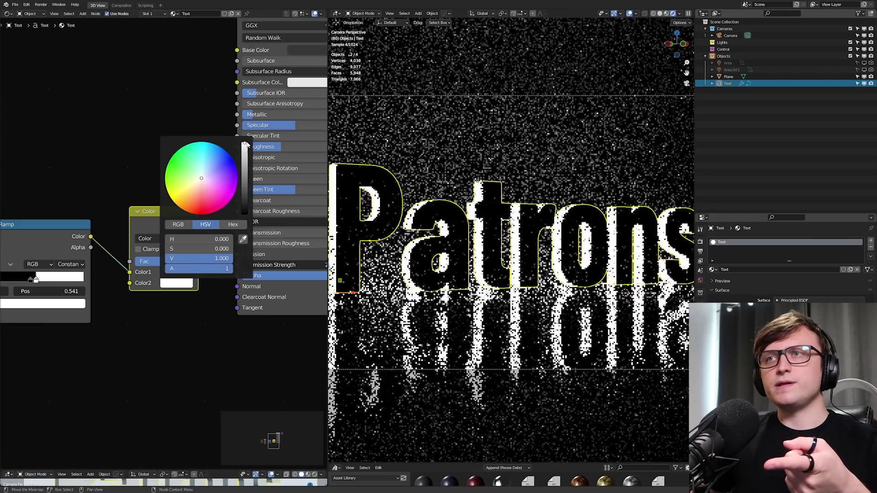
pyautogui.moveTo(202, 176); pyautogui.dragTo(204, 150)
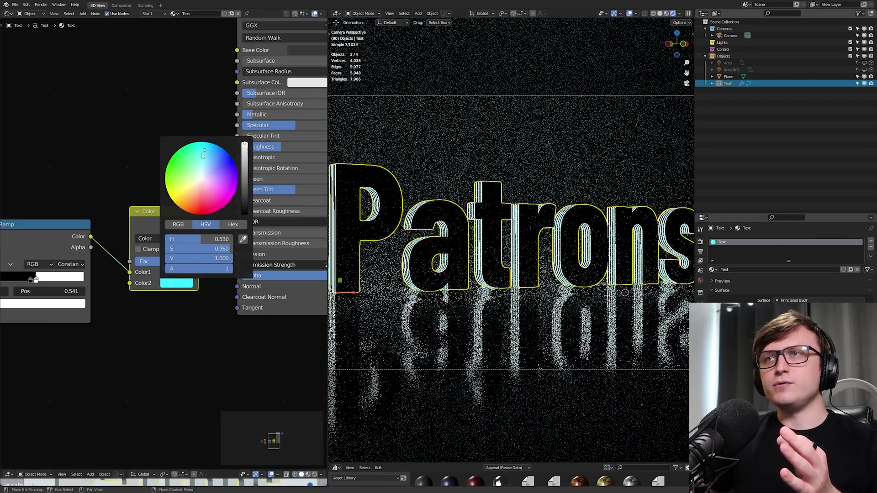
# - Replace the text object's wording with "Tron" and deselect everything
pyautogui.scroll(-2, 440, 337)
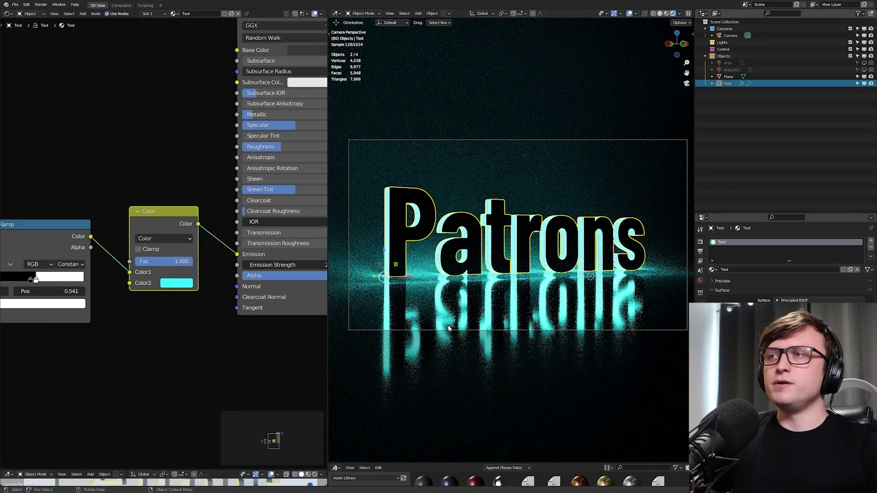
pyautogui.scroll(1, 495, 230)
pyautogui.click(496, 228)
pyautogui.press('Tab')
pyautogui.hotkey('ctrl', 'a')
pyautogui.write('Tron')
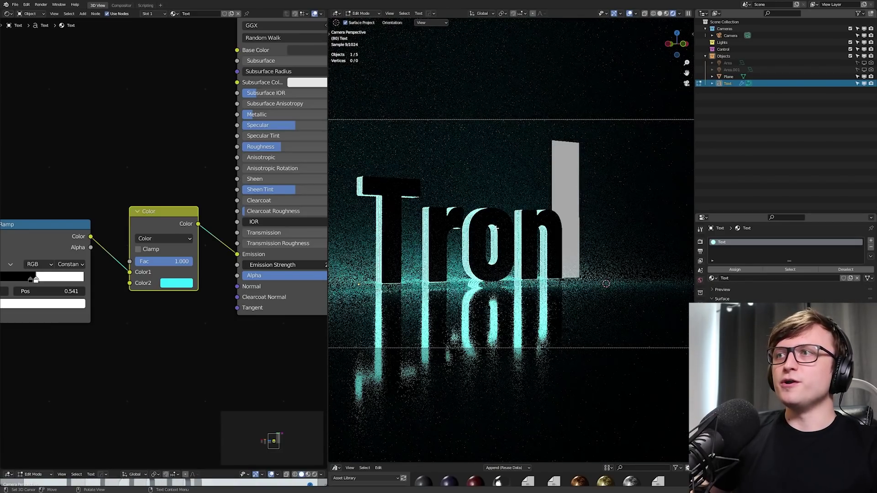
pyautogui.press('Tab')
pyautogui.hotkey('alt', 'a')
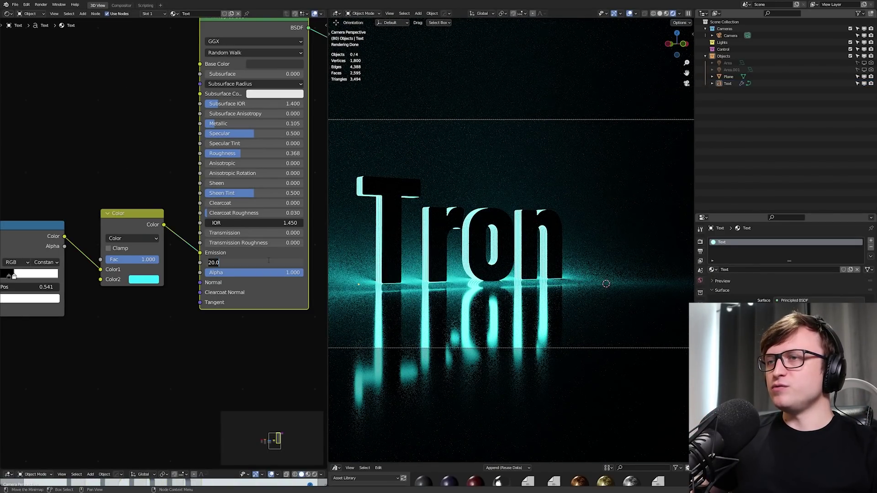
# - Try an emission strength of 50 on the text material and set it to 300
pyautogui.press('Return')
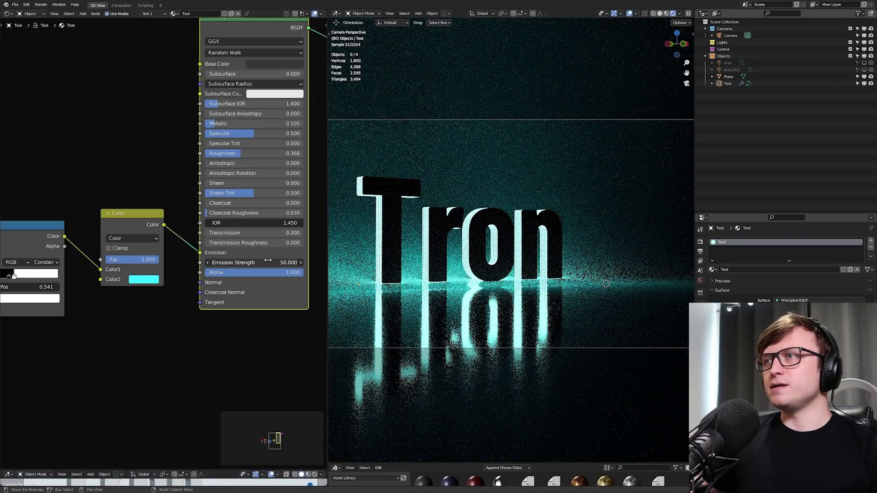
pyautogui.click(247, 262)
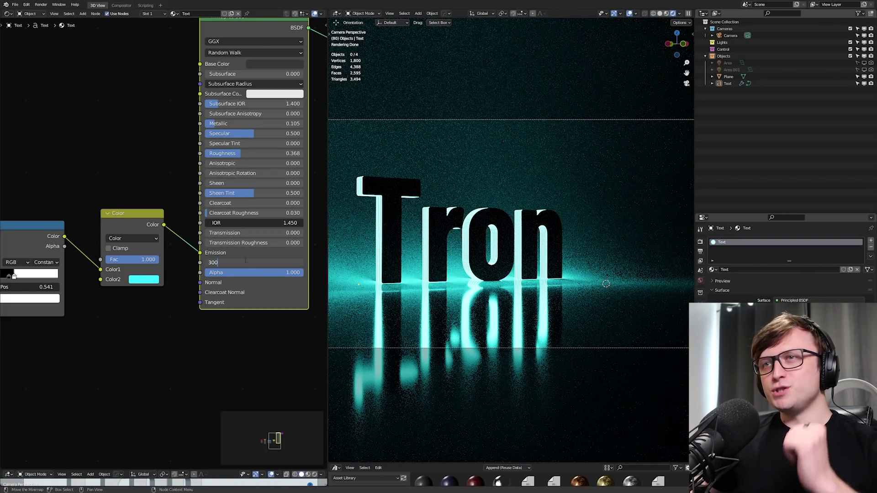
pyautogui.press('Return')
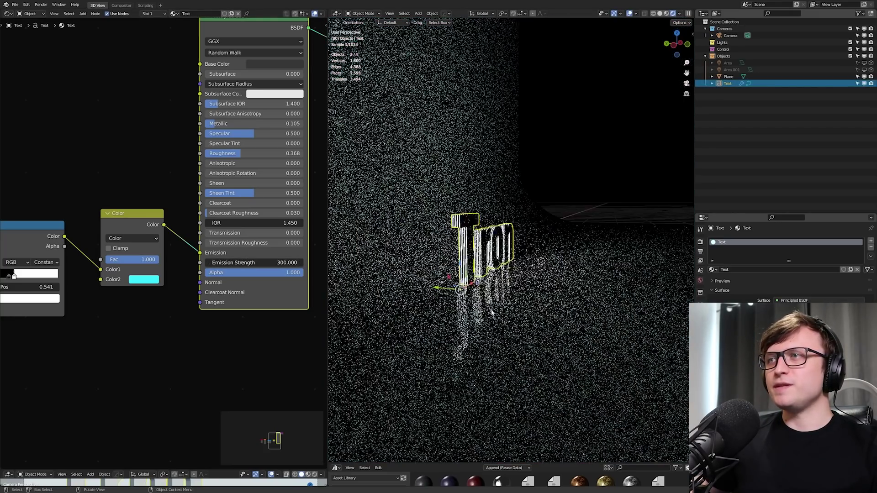
# - Move the text along the Y axis and lower it about 0.025 m along Z in camera view
pyautogui.moveTo(491, 313); pyautogui.dragTo(503, 303, button='middle')
pyautogui.scroll(3, 504, 302)
pyautogui.press('g')
pyautogui.press('y')
pyautogui.click(522, 281)
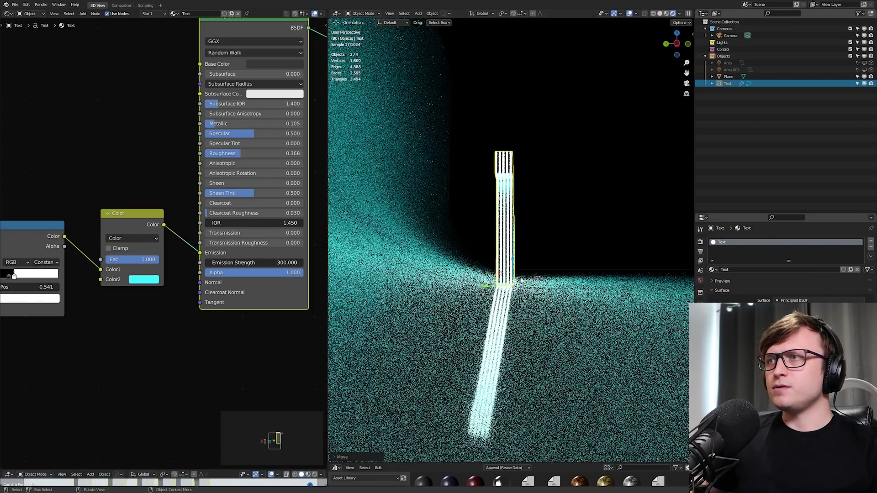
pyautogui.press('KP_0')
pyautogui.press('g')
pyautogui.press('z')
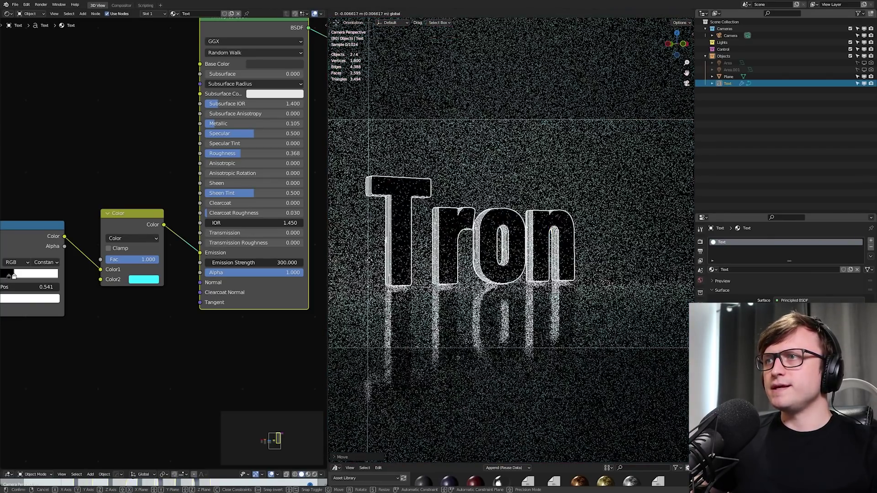
pyautogui.press('Return')
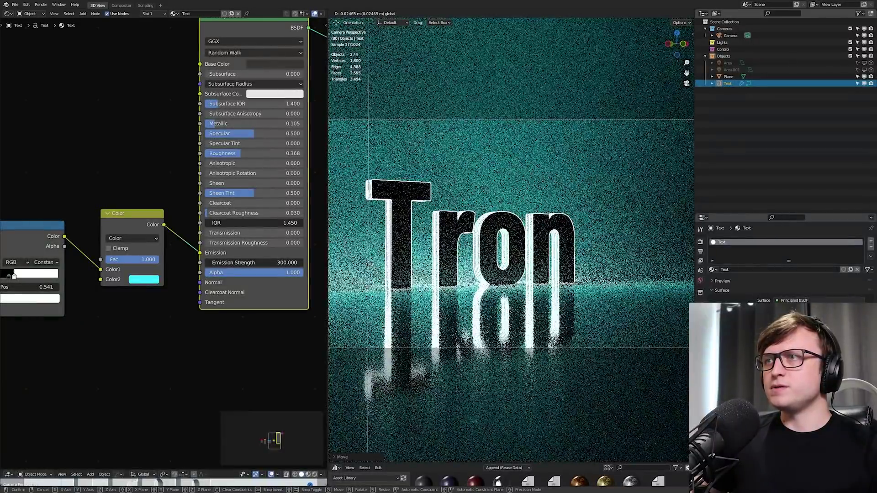
# - Replace the text object's wording with a first name in capitals and leave text editing
pyautogui.hotkey('ctrl', 'space')
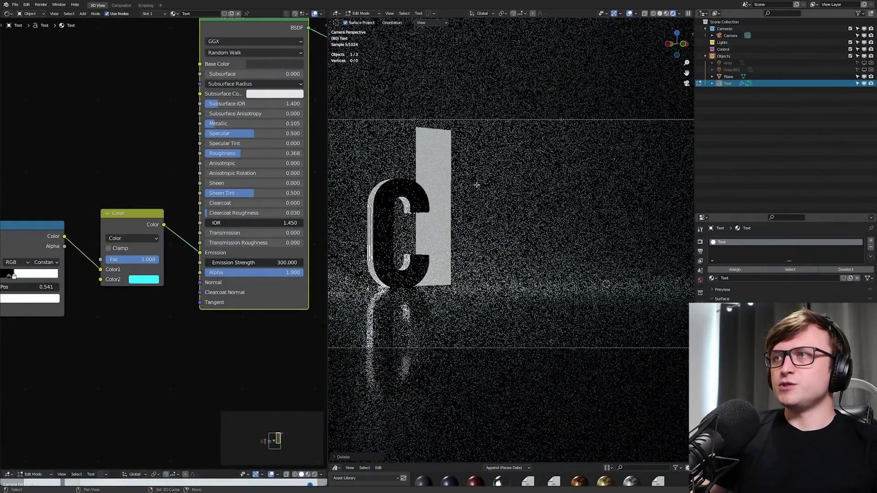
pyautogui.write('URTIS')
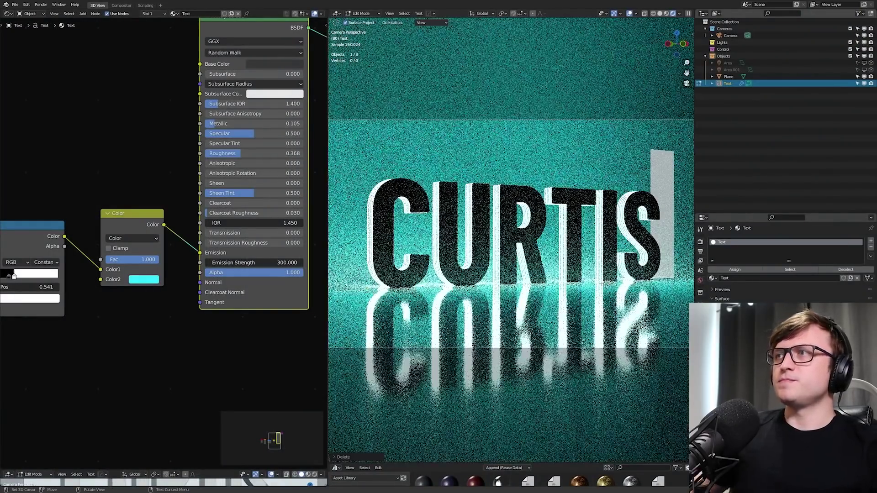
pyautogui.press('Tab')
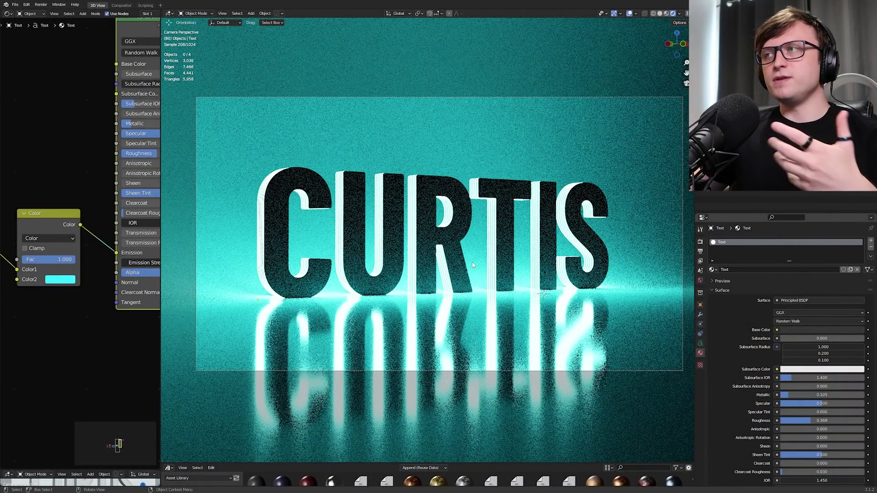
# - Show the scene's render settings and re-enable the Area.001 light
pyautogui.click(700, 241)
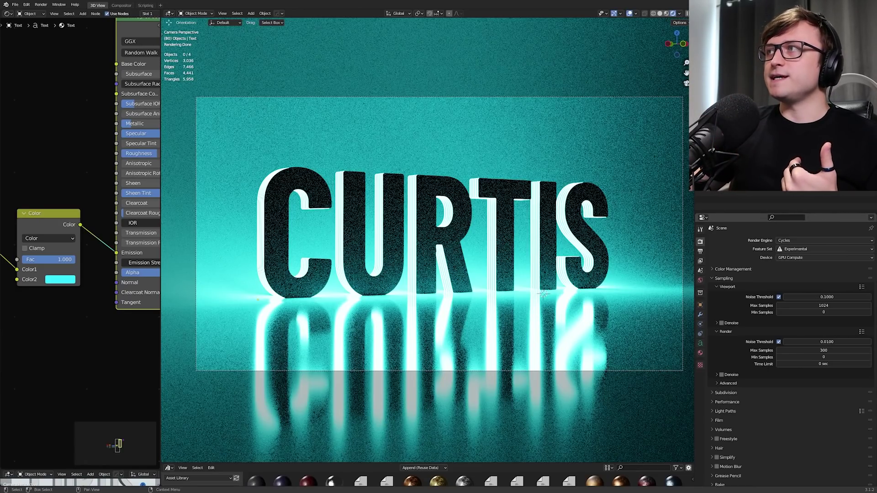
pyautogui.click(864, 70)
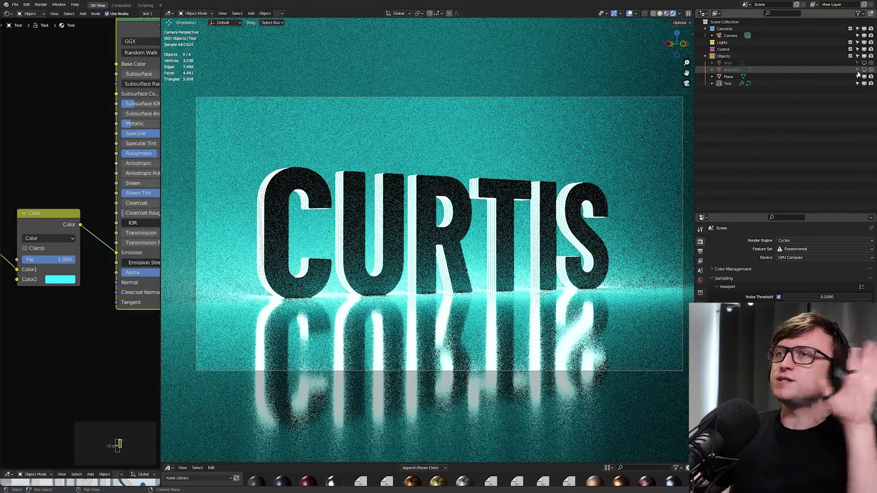
pyautogui.click(858, 69)
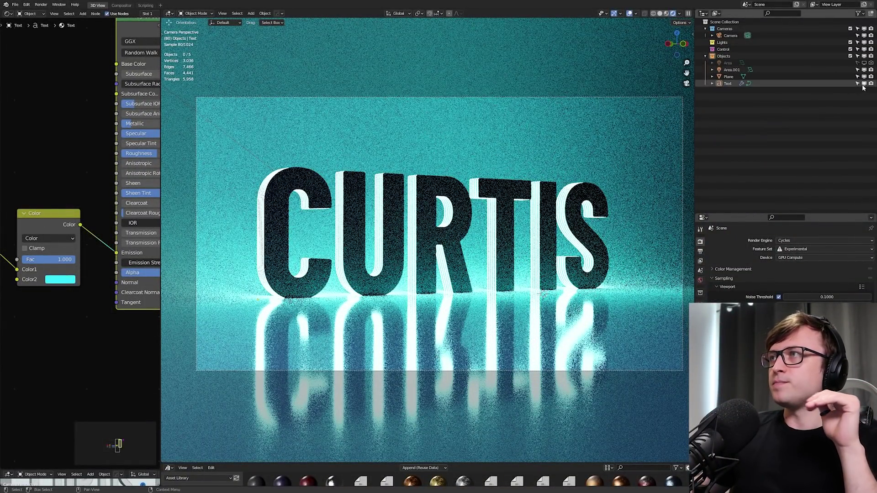
# - Re-enable the Area light in the viewport and delete it from the Objects collection
pyautogui.click(863, 63)
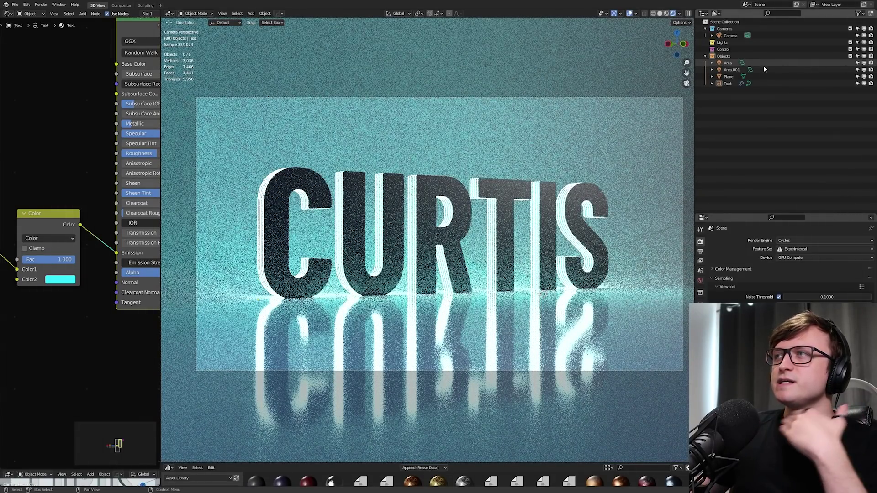
pyautogui.rightClick(730, 64)
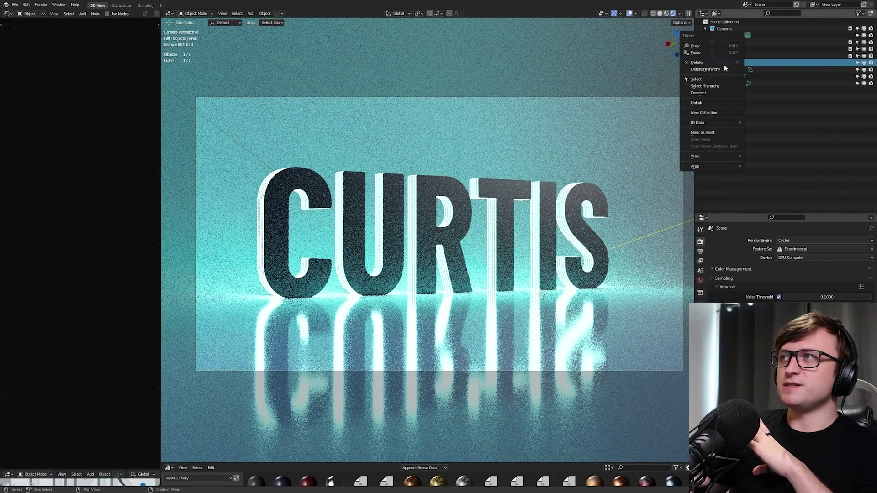
pyautogui.click(722, 63)
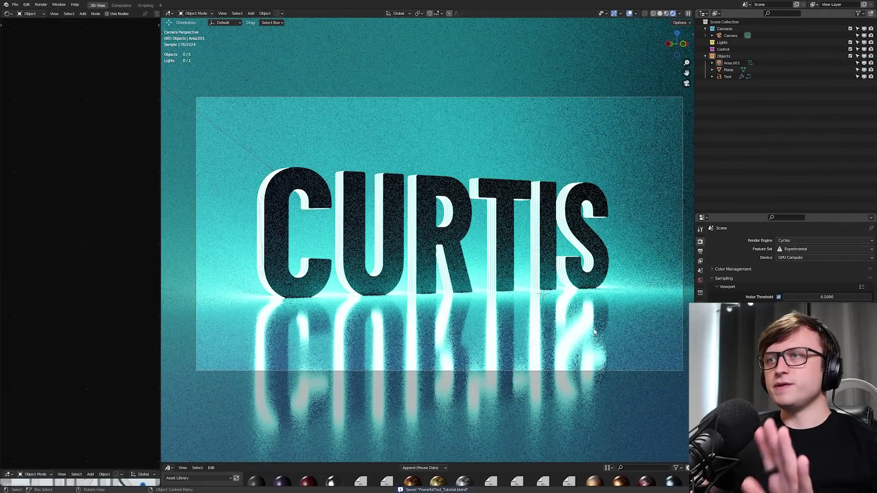
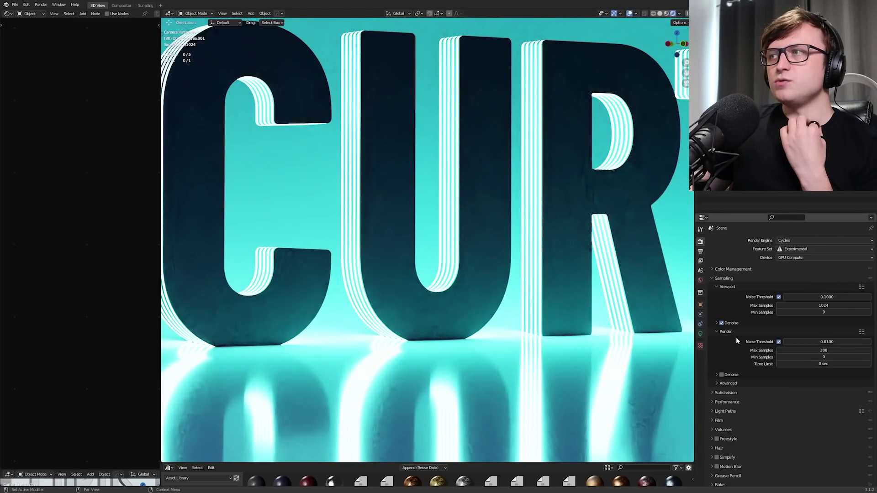
# - Turn off viewport denoising and save the file
pyautogui.click(721, 323)
pyautogui.scroll(-6, 520, 311)
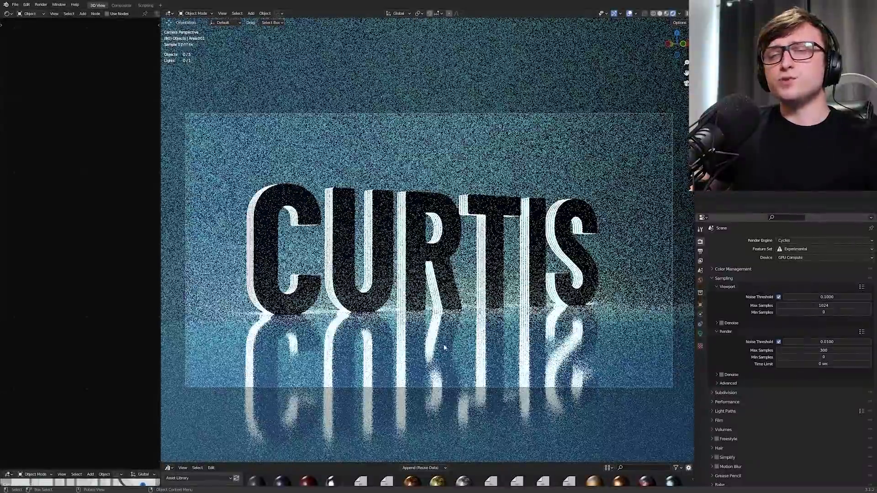
pyautogui.keyDown('ctrl'); pyautogui.moveTo(451, 345); pyautogui.dragTo(451, 342, button='middle'); pyautogui.keyUp('ctrl')
pyautogui.hotkey('ctrl', 's')
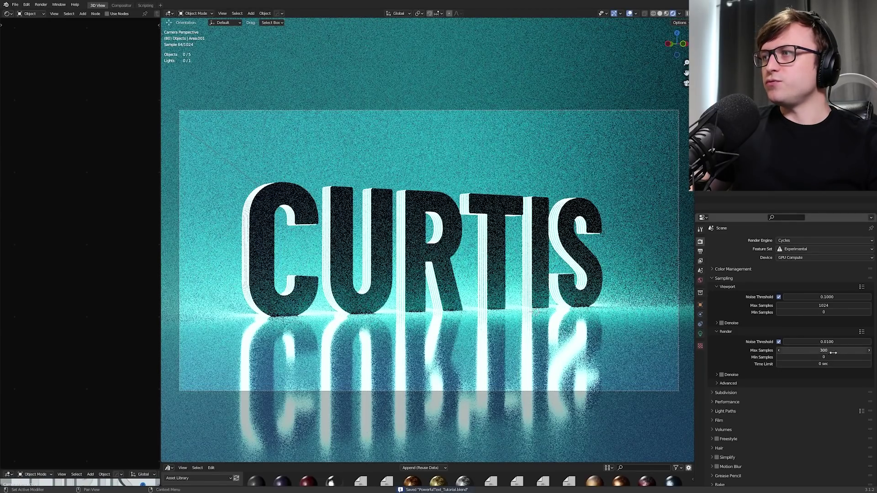
# - Set the render max samples to 1000, check the output settings and save the file
pyautogui.click(839, 351)
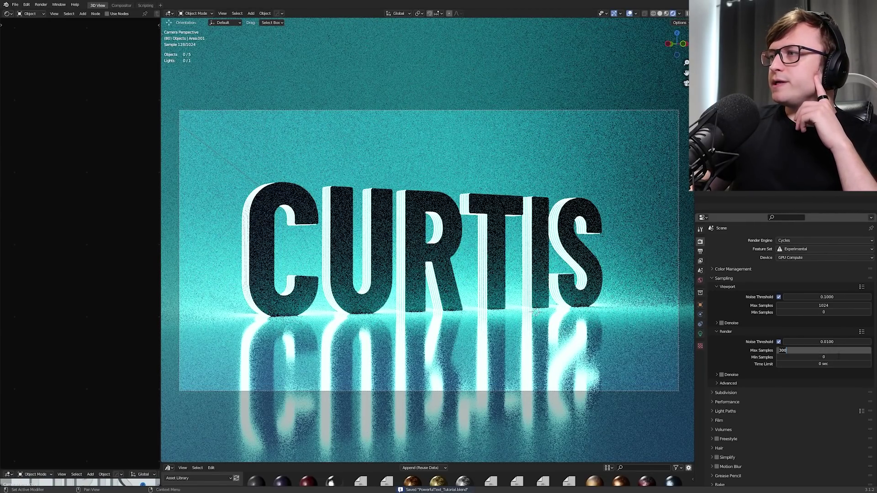
pyautogui.write('1000')
pyautogui.press('Return')
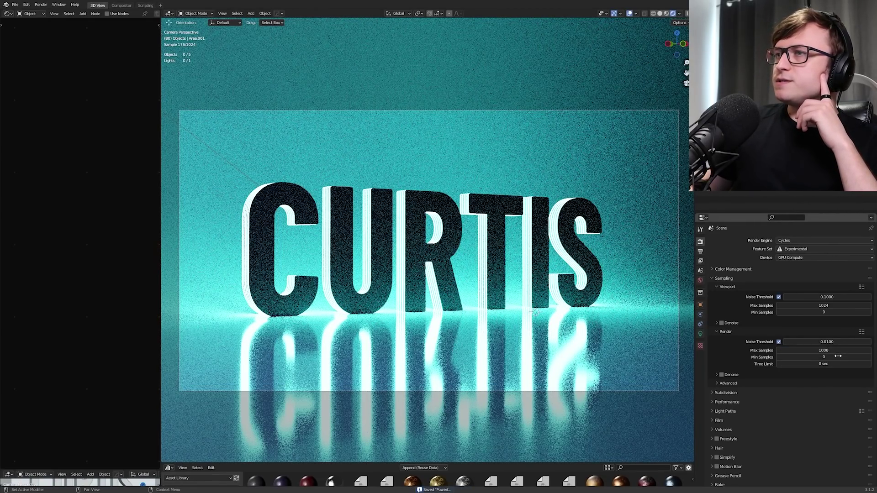
pyautogui.click(700, 252)
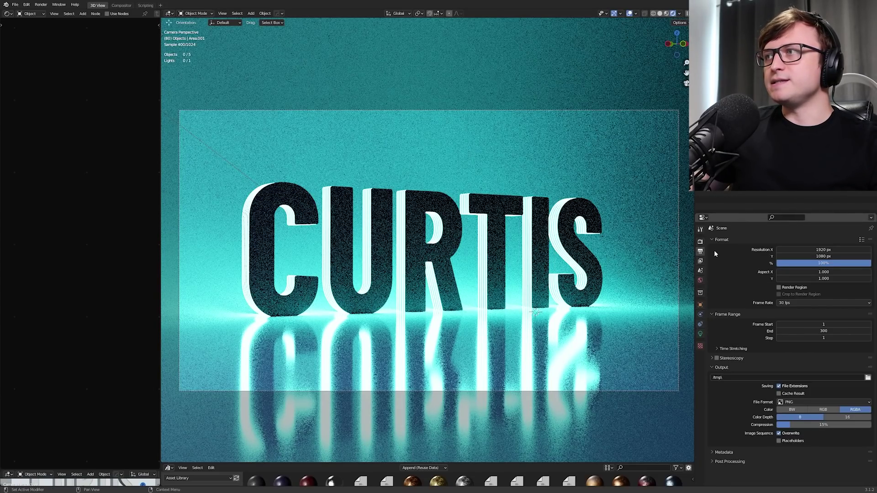
pyautogui.click(700, 242)
pyautogui.hotkey('ctrl', 's')
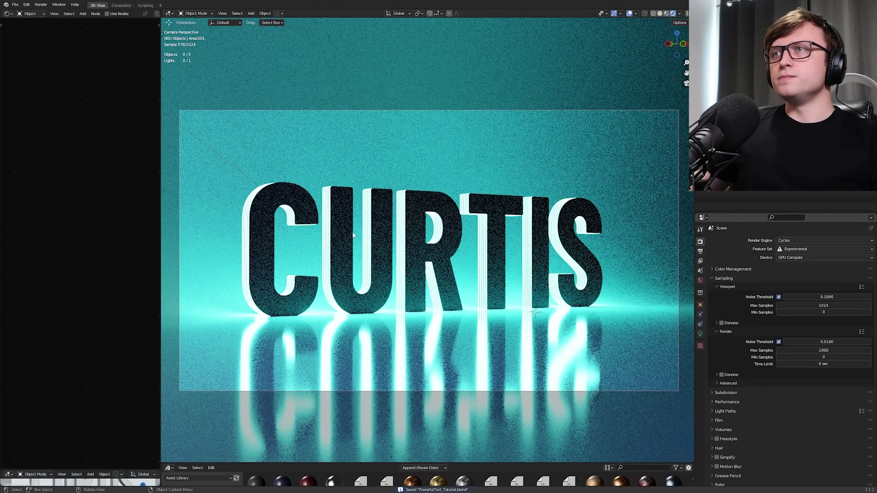
# - Render the still image and examine the text and its reflections up close
pyautogui.click(41, 4)
pyautogui.click(51, 13)
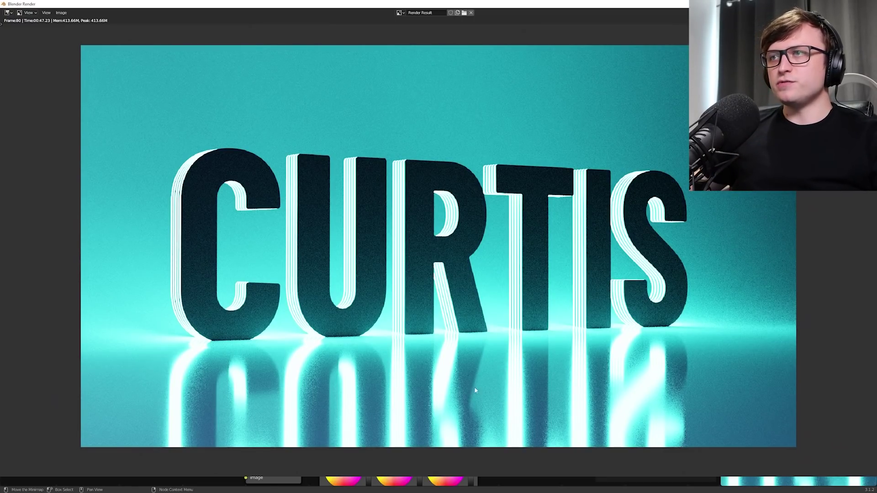
pyautogui.scroll(1, 457, 361)
pyautogui.scroll(-3, 434, 368)
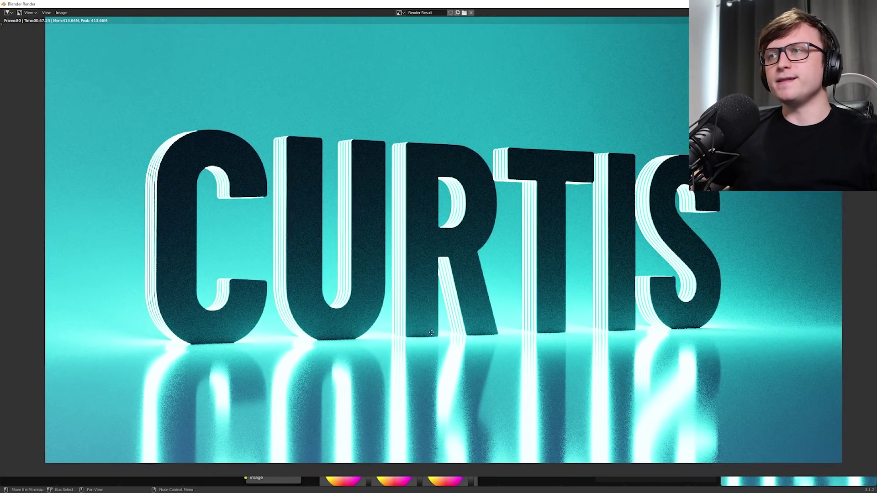
pyautogui.scroll(2, 434, 368)
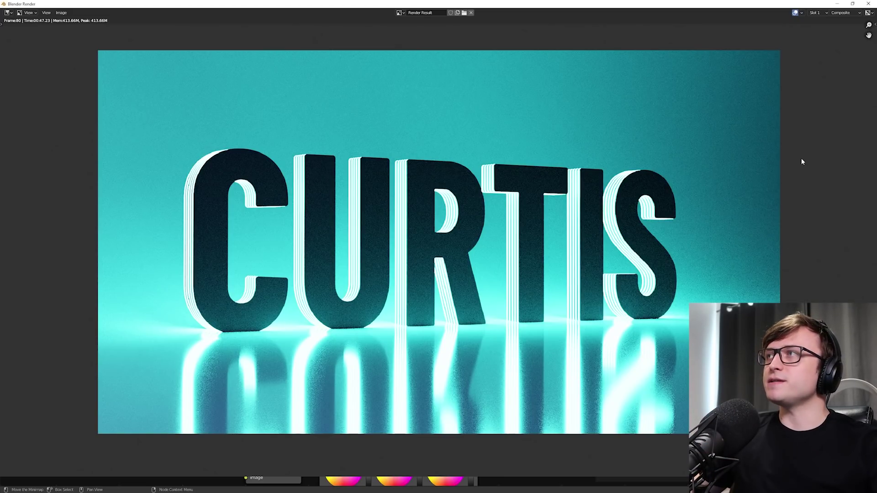
# - Close the render window and frame the render result in the compositing workspace, giving the node editor more height
pyautogui.click(869, 4)
pyautogui.moveTo(253, 118); pyautogui.dragTo(233, 128, button='middle')
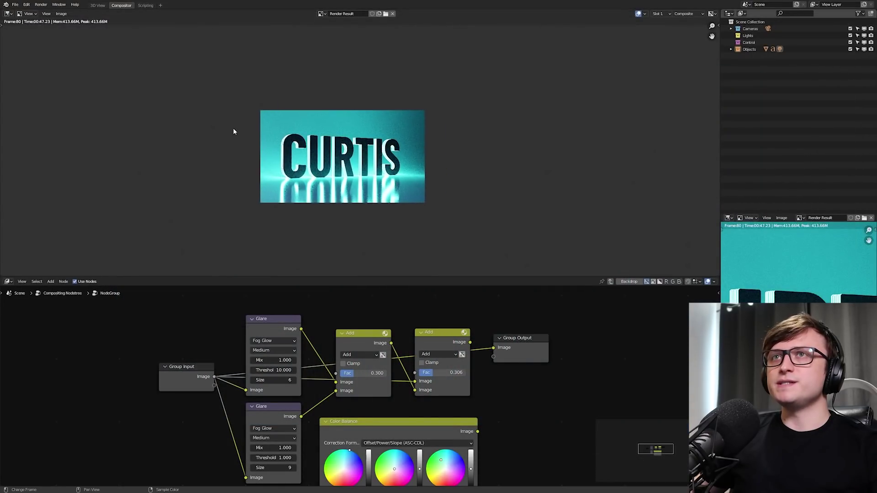
pyautogui.scroll(2, 233, 128)
pyautogui.click(101, 8)
pyautogui.click(122, 5)
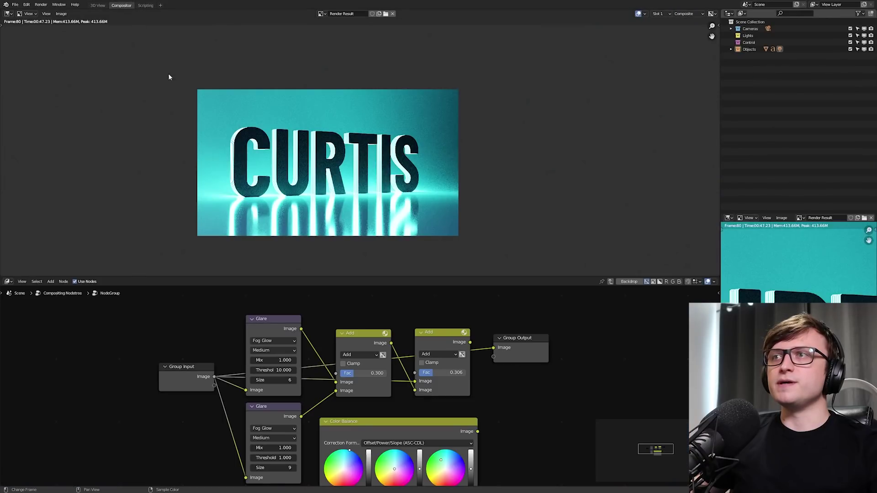
pyautogui.moveTo(402, 277); pyautogui.dragTo(405, 230)
pyautogui.scroll(2, 379, 197)
pyautogui.moveTo(391, 207); pyautogui.dragTo(406, 195, button='middle')
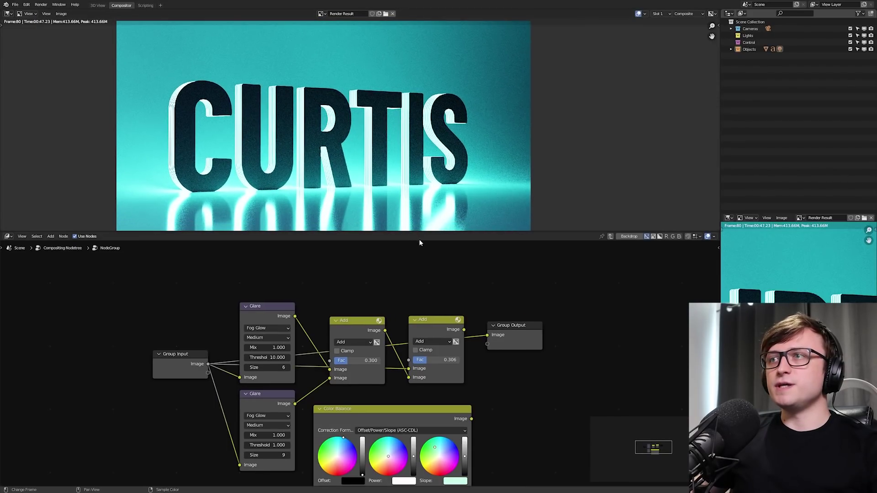
pyautogui.moveTo(416, 232); pyautogui.dragTo(413, 248)
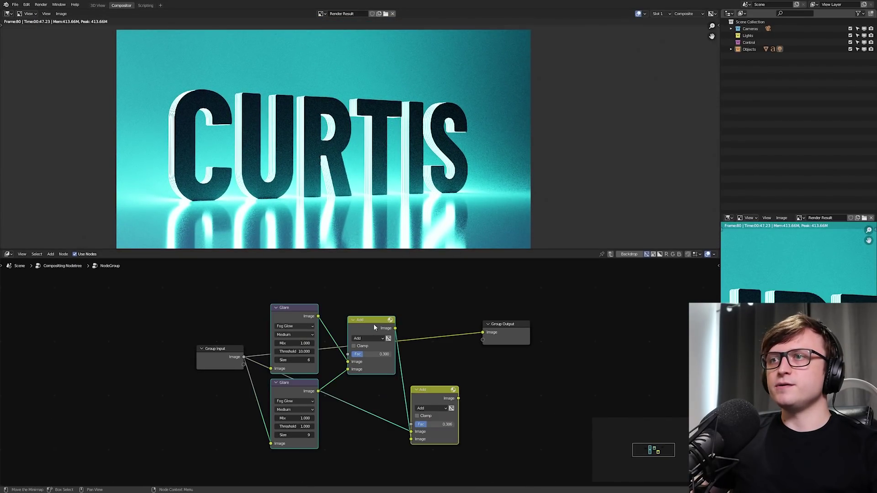
# - Move the existing glare nodes aside and insert a Glare node between Group Input and Group Output
pyautogui.moveTo(374, 325); pyautogui.dragTo(386, 444)
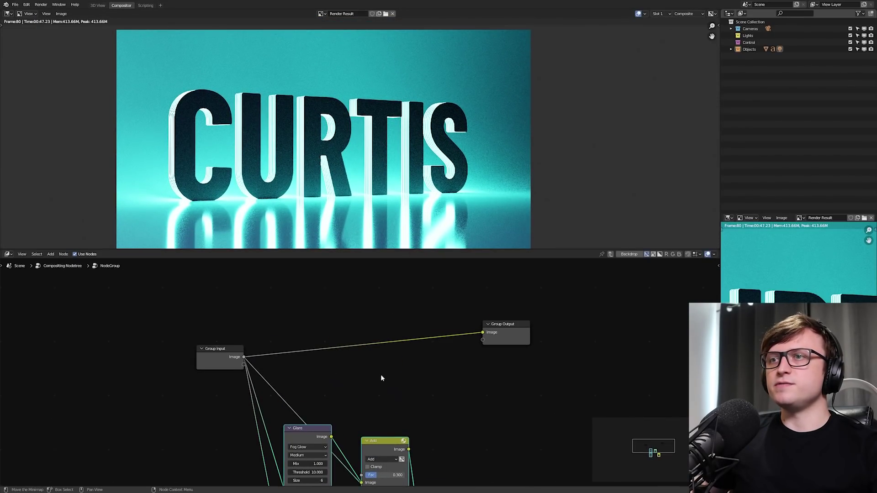
pyautogui.click(382, 378)
pyautogui.scroll(3, 326, 311)
pyautogui.moveTo(327, 311); pyautogui.dragTo(318, 297, button='middle')
pyautogui.moveTo(318, 296); pyautogui.dragTo(321, 324, button='middle')
pyautogui.hotkey('shift', 'a')
pyautogui.click(358, 300)
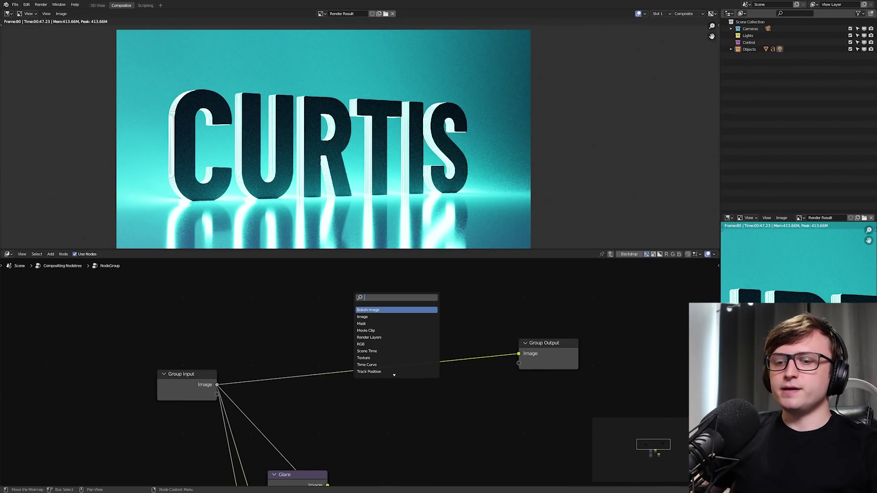
pyautogui.write('gla')
pyautogui.press('Return')
pyautogui.click(361, 364)
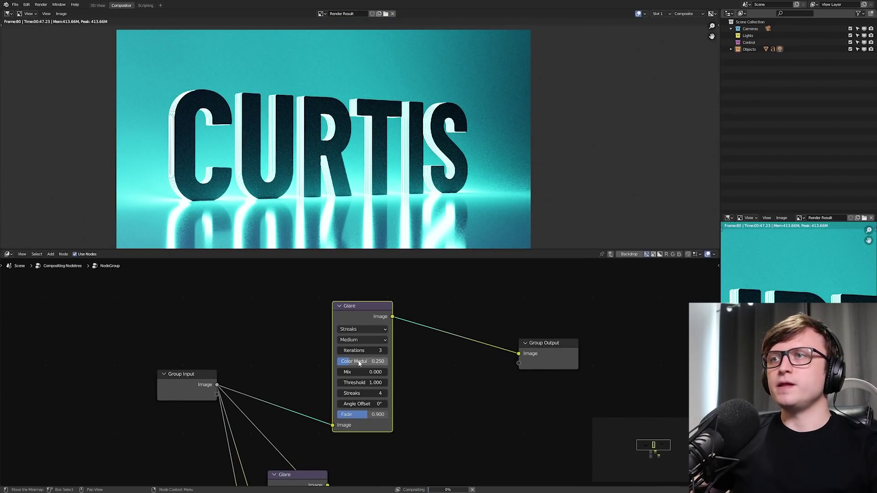
# - Try the new Glare node as Fog Glow with threshold 8.6 and size 7
pyautogui.scroll(1, 360, 365)
pyautogui.scroll(1, 372, 247)
pyautogui.moveTo(371, 249); pyautogui.dragTo(363, 313)
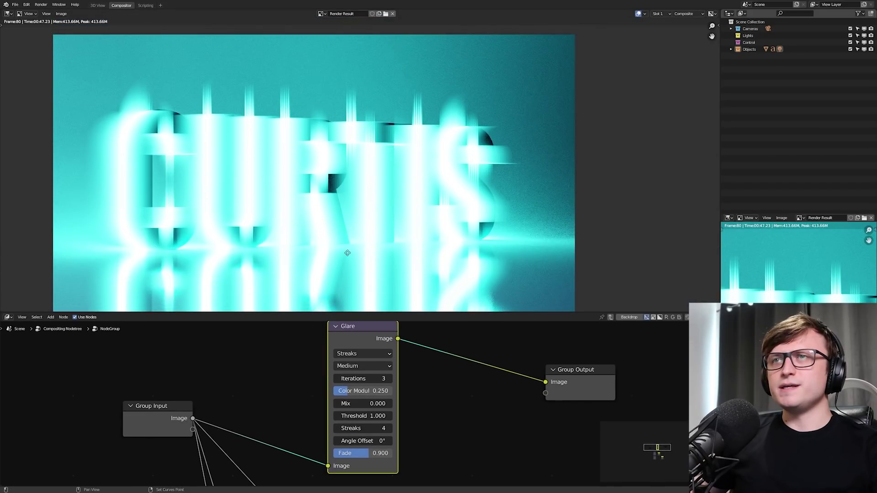
pyautogui.moveTo(347, 251); pyautogui.dragTo(374, 234, button='middle')
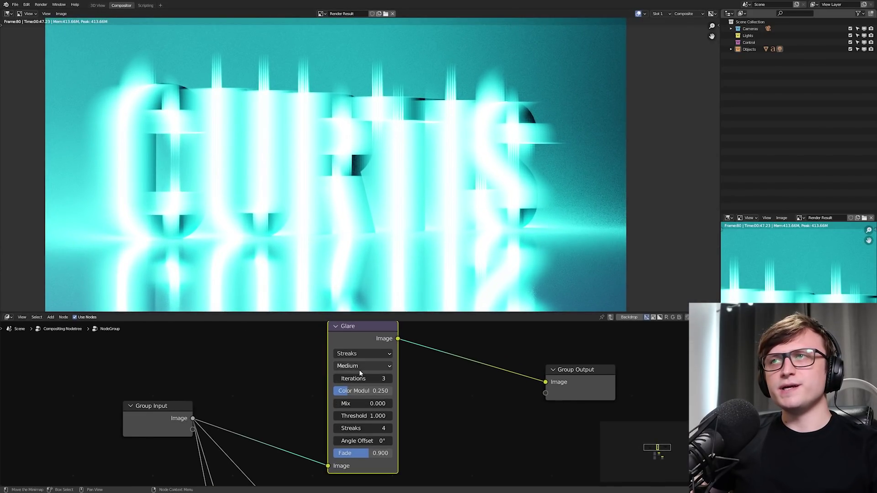
pyautogui.click(361, 354)
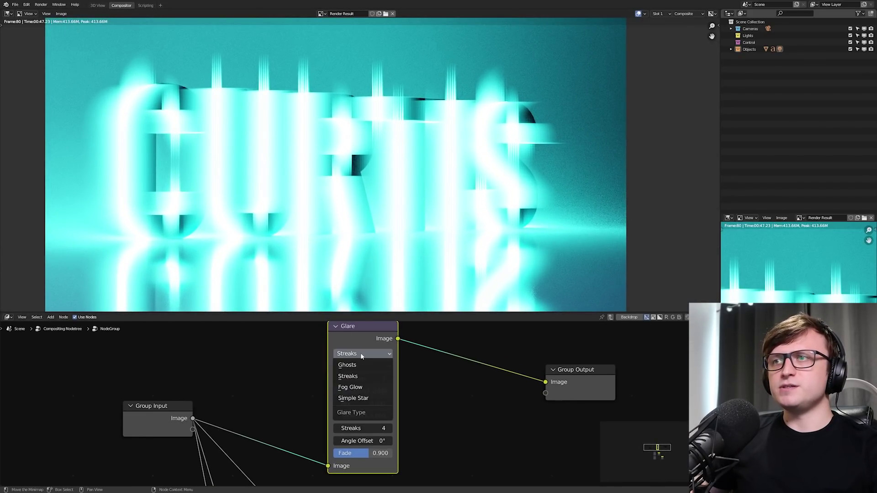
pyautogui.click(362, 388)
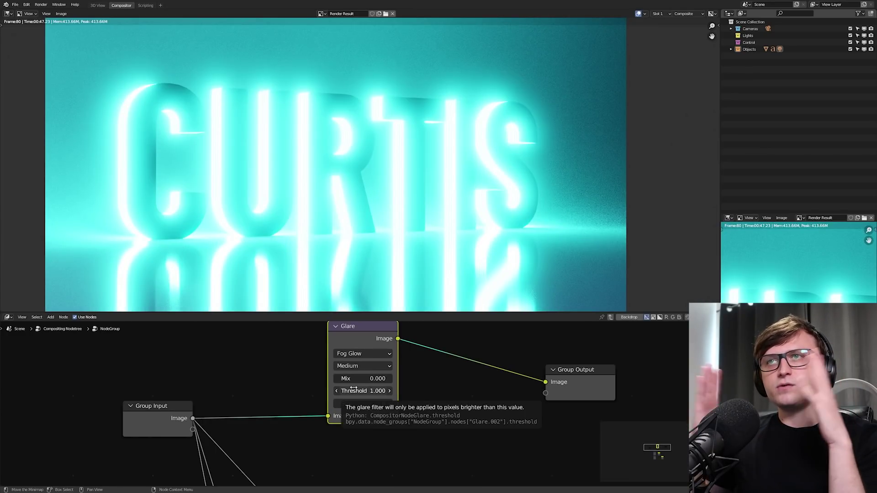
pyautogui.click(337, 404)
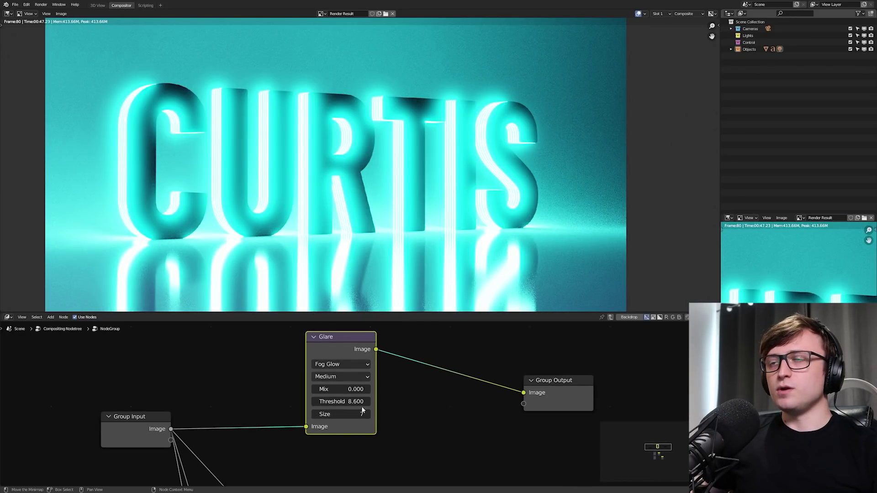
# - Remove the trial Glare node and arrange the original Glare and Add nodes between Group Input and Group Output in a maximized node editor
pyautogui.moveTo(349, 457); pyautogui.dragTo(357, 445, button='middle')
pyautogui.scroll(-3, 357, 444)
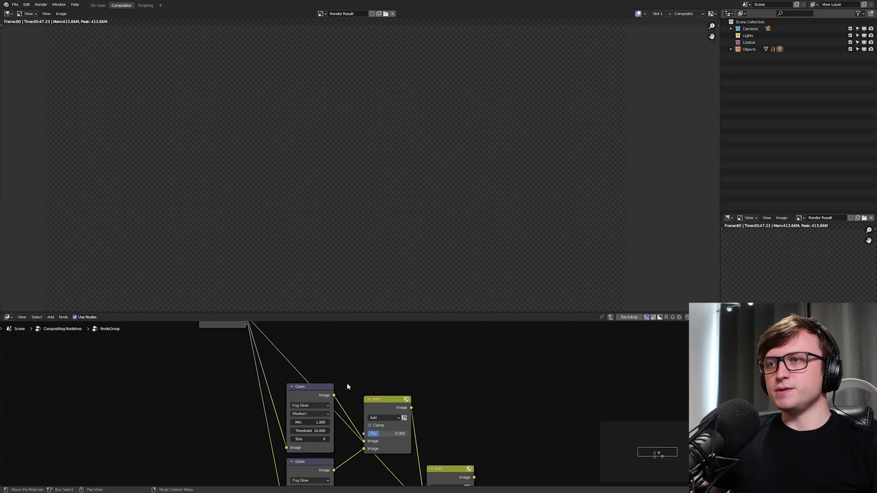
pyautogui.hotkey('ctrl', 'space')
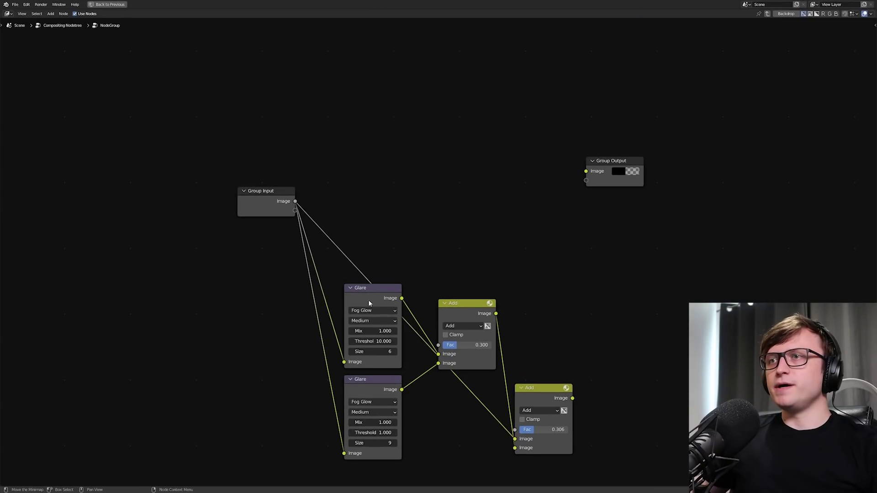
pyautogui.moveTo(369, 303); pyautogui.dragTo(378, 117)
pyautogui.moveTo(374, 393); pyautogui.dragTo(383, 311)
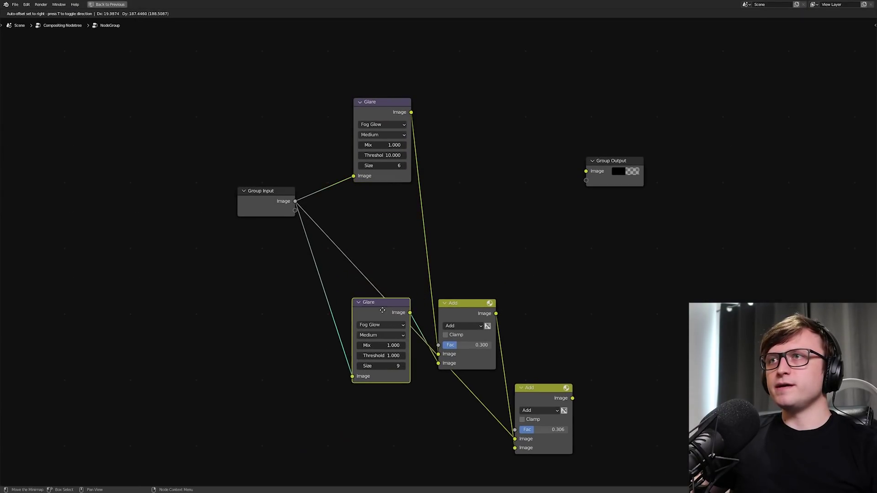
pyautogui.moveTo(461, 303); pyautogui.dragTo(481, 126)
pyautogui.moveTo(373, 150); pyautogui.dragTo(373, 164)
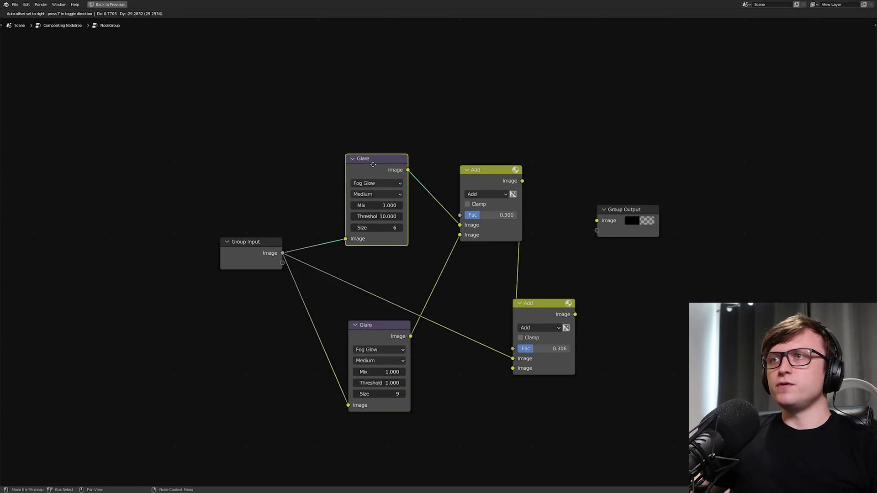
pyautogui.moveTo(379, 349); pyautogui.dragTo(378, 337)
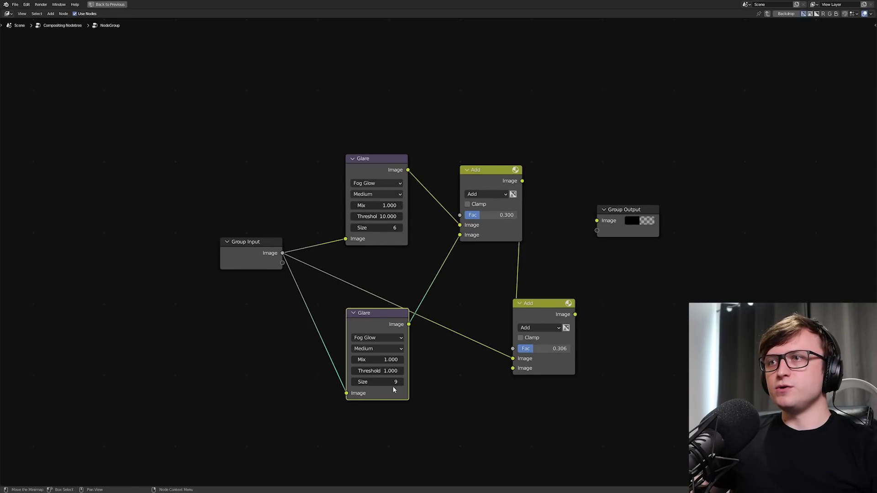
# - Move both Add nodes closer to the Glare nodes, link the final Add to Group Output, and restore the workspace layout
pyautogui.moveTo(460, 297); pyautogui.dragTo(418, 337, button='middle')
pyautogui.moveTo(442, 211); pyautogui.dragTo(428, 200)
pyautogui.moveTo(518, 344); pyautogui.dragTo(449, 326)
pyautogui.hotkey('ctrl', 'space')
pyautogui.moveTo(328, 401); pyautogui.dragTo(342, 348, button='middle')
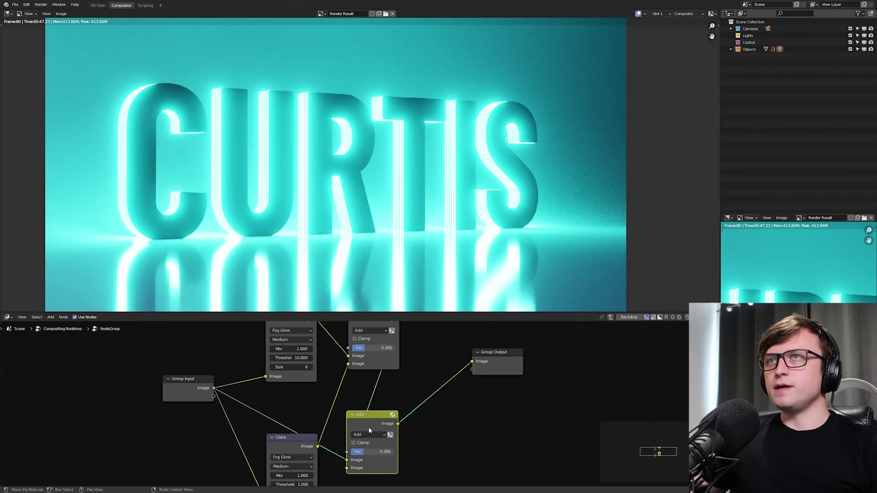
# - Lower the first Add node's Fac to 0.167 and the final Add node's Fac to 0.040
pyautogui.moveTo(375, 421); pyautogui.dragTo(394, 410)
pyautogui.moveTo(375, 340); pyautogui.dragTo(378, 363, button='middle')
pyautogui.moveTo(378, 363); pyautogui.dragTo(376, 372)
pyautogui.moveTo(375, 379); pyautogui.dragTo(377, 368, button='middle')
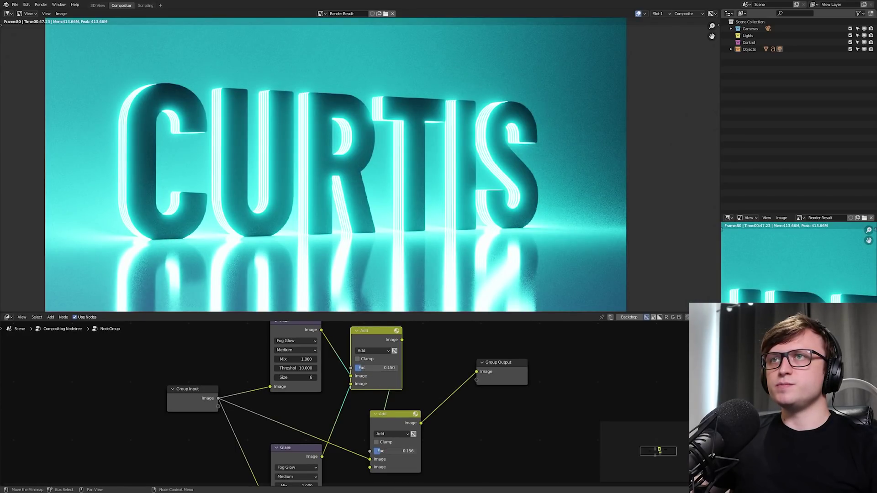
pyautogui.moveTo(368, 367); pyautogui.dragTo(371, 368)
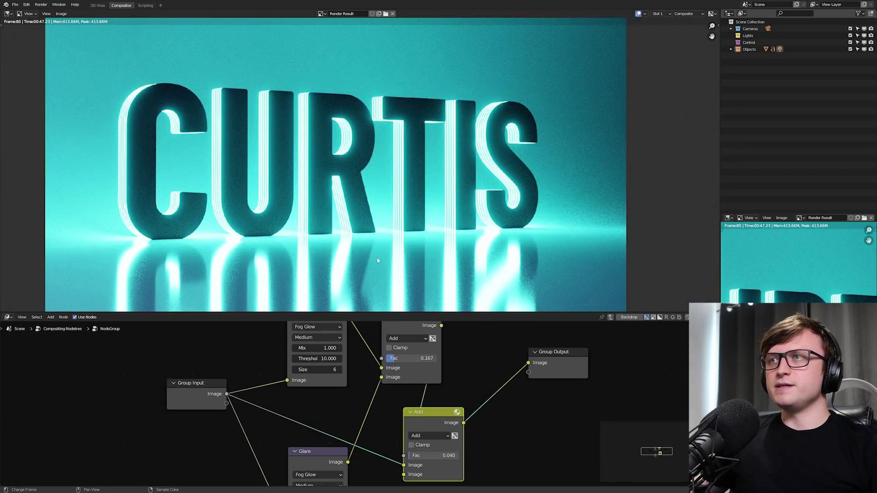
# - Enlarge the node editor and stack the two Glare nodes closer together beside the Add nodes
pyautogui.scroll(-2, 382, 267)
pyautogui.scroll(1, 382, 267)
pyautogui.moveTo(398, 313); pyautogui.dragTo(399, 267)
pyautogui.moveTo(328, 429); pyautogui.dragTo(330, 395)
pyautogui.moveTo(327, 375); pyautogui.dragTo(328, 402, button='middle')
pyautogui.moveTo(322, 316); pyautogui.dragTo(319, 326)
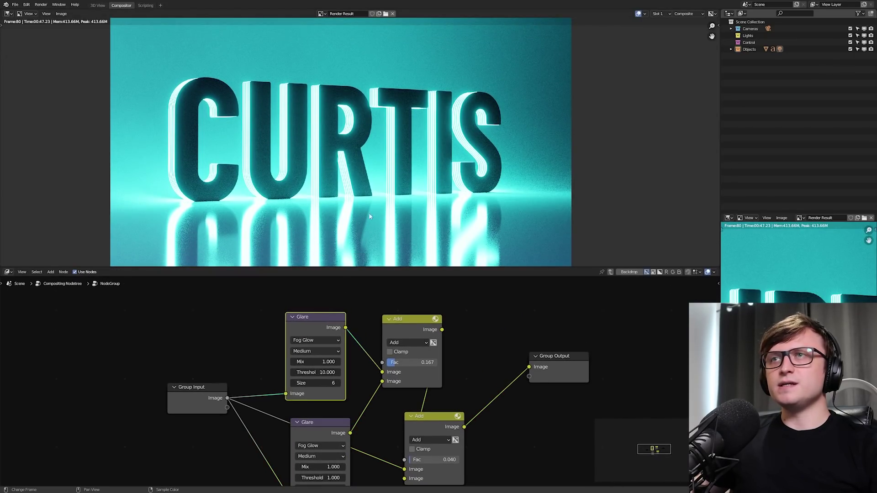
# - Set both Glare nodes to High quality and the final Add node's Fac to 0.073
pyautogui.click(316, 351)
pyautogui.click(300, 361)
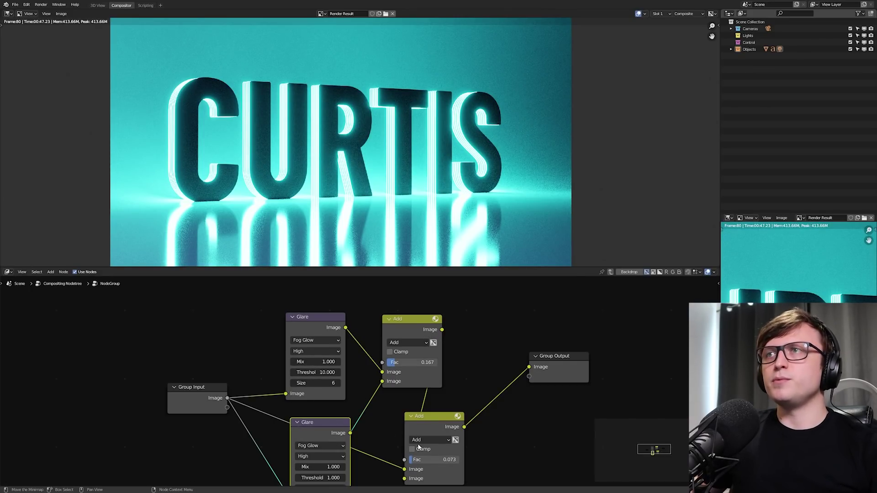
pyautogui.moveTo(419, 448); pyautogui.dragTo(395, 375, button='middle')
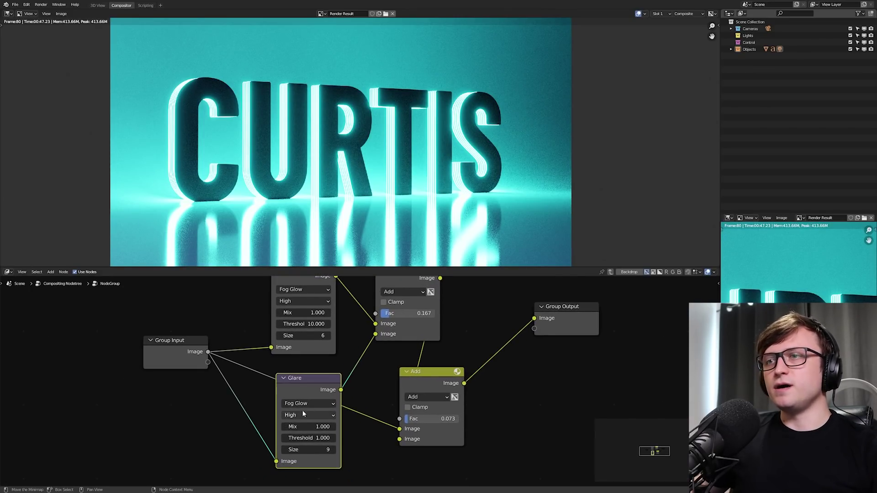
pyautogui.click(302, 414)
pyautogui.click(298, 439)
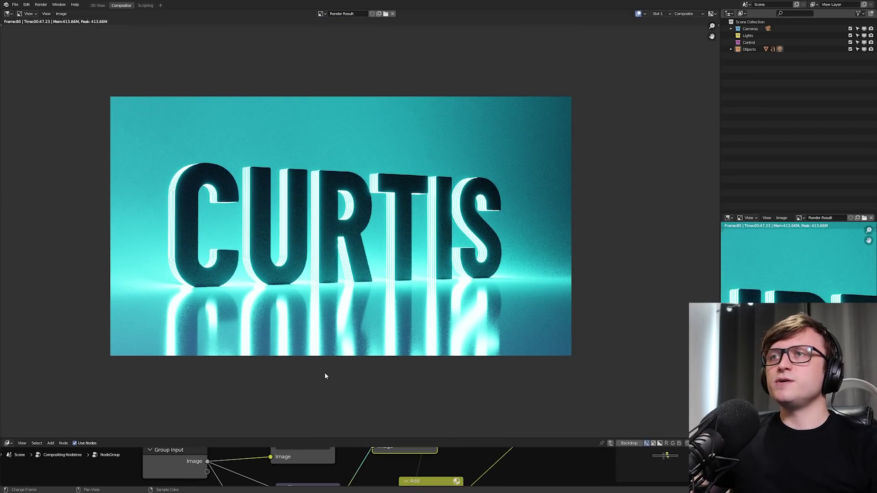
# - Examine the composited glow in the enlarged preview and open the image commands
pyautogui.scroll(2, 358, 232)
pyautogui.moveTo(358, 232); pyautogui.dragTo(368, 235, button='middle')
pyautogui.scroll(-1, 389, 247)
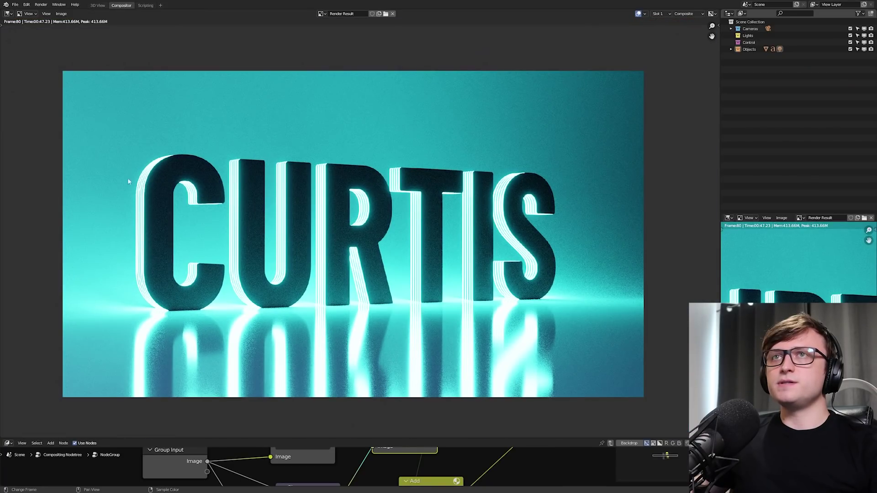
pyautogui.click(62, 13)
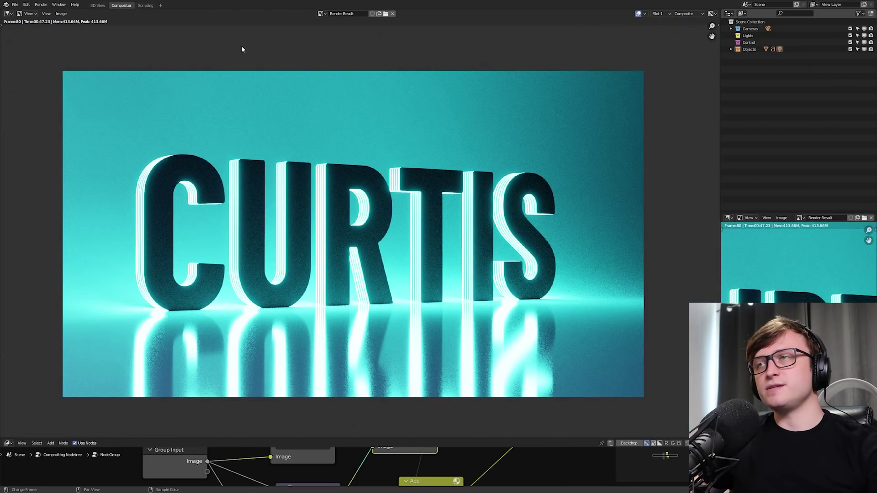